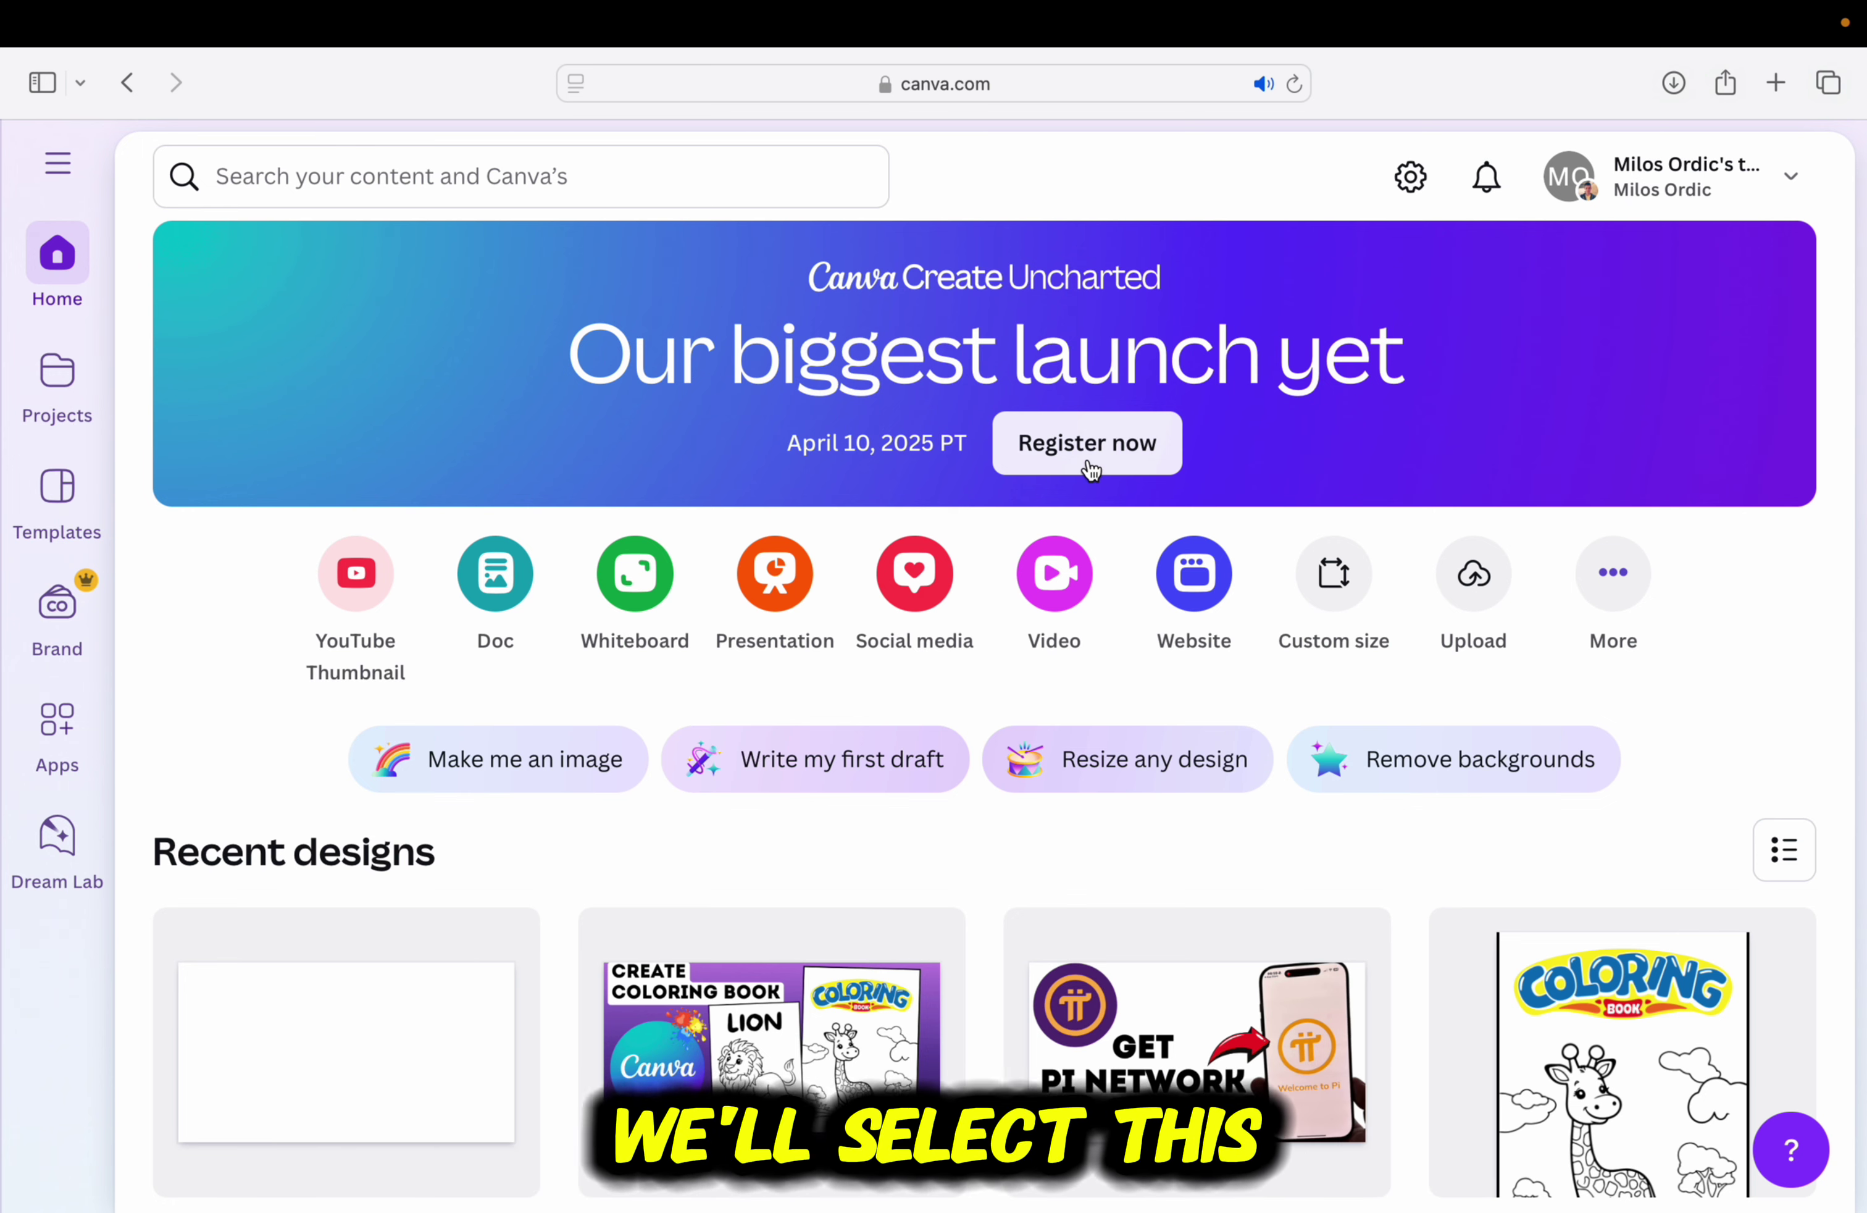
Create a blank YouTube video design and collapse the template suggestions beside the canvas
{"action": "left_click", "coordinate": [1075, 605]}
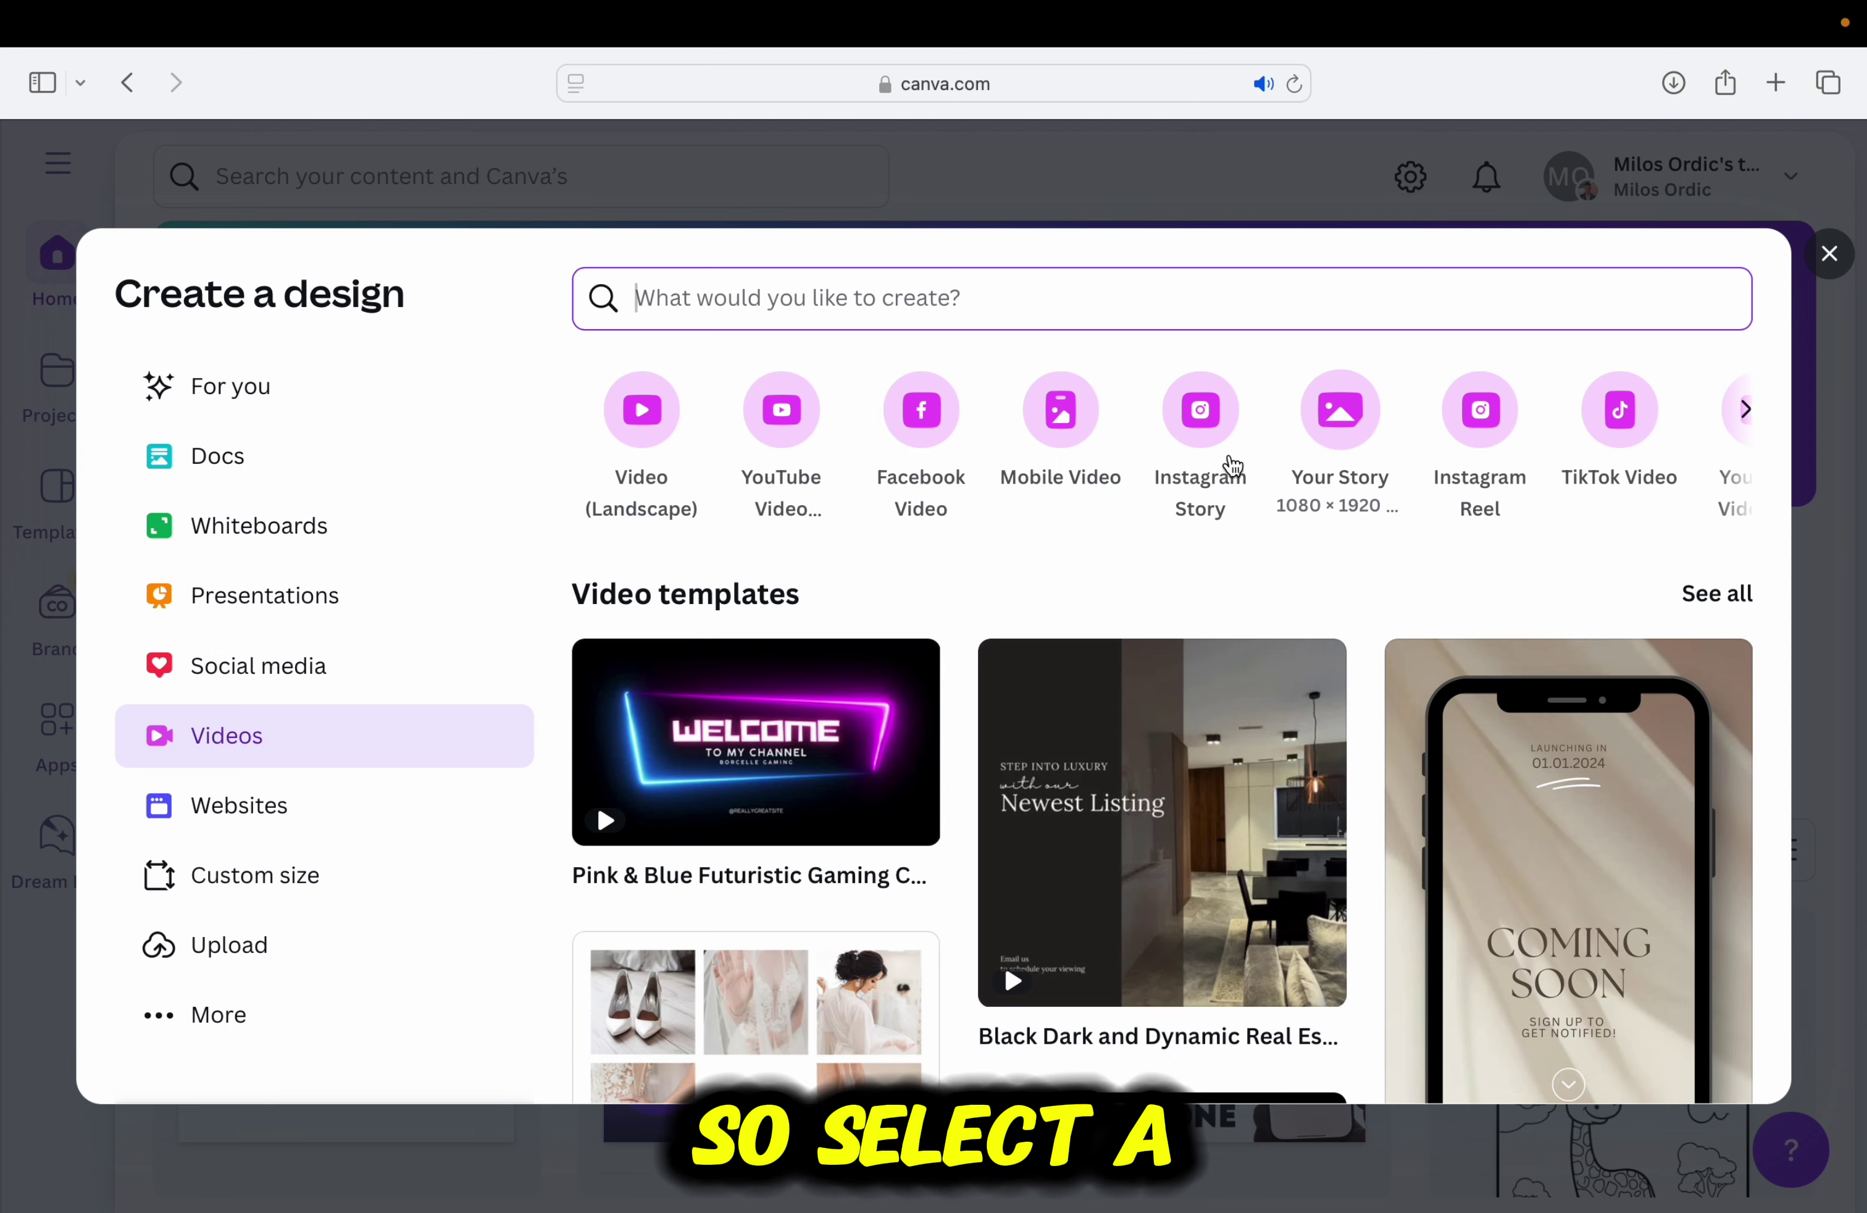
{"action": "left_click", "coordinate": [810, 417]}
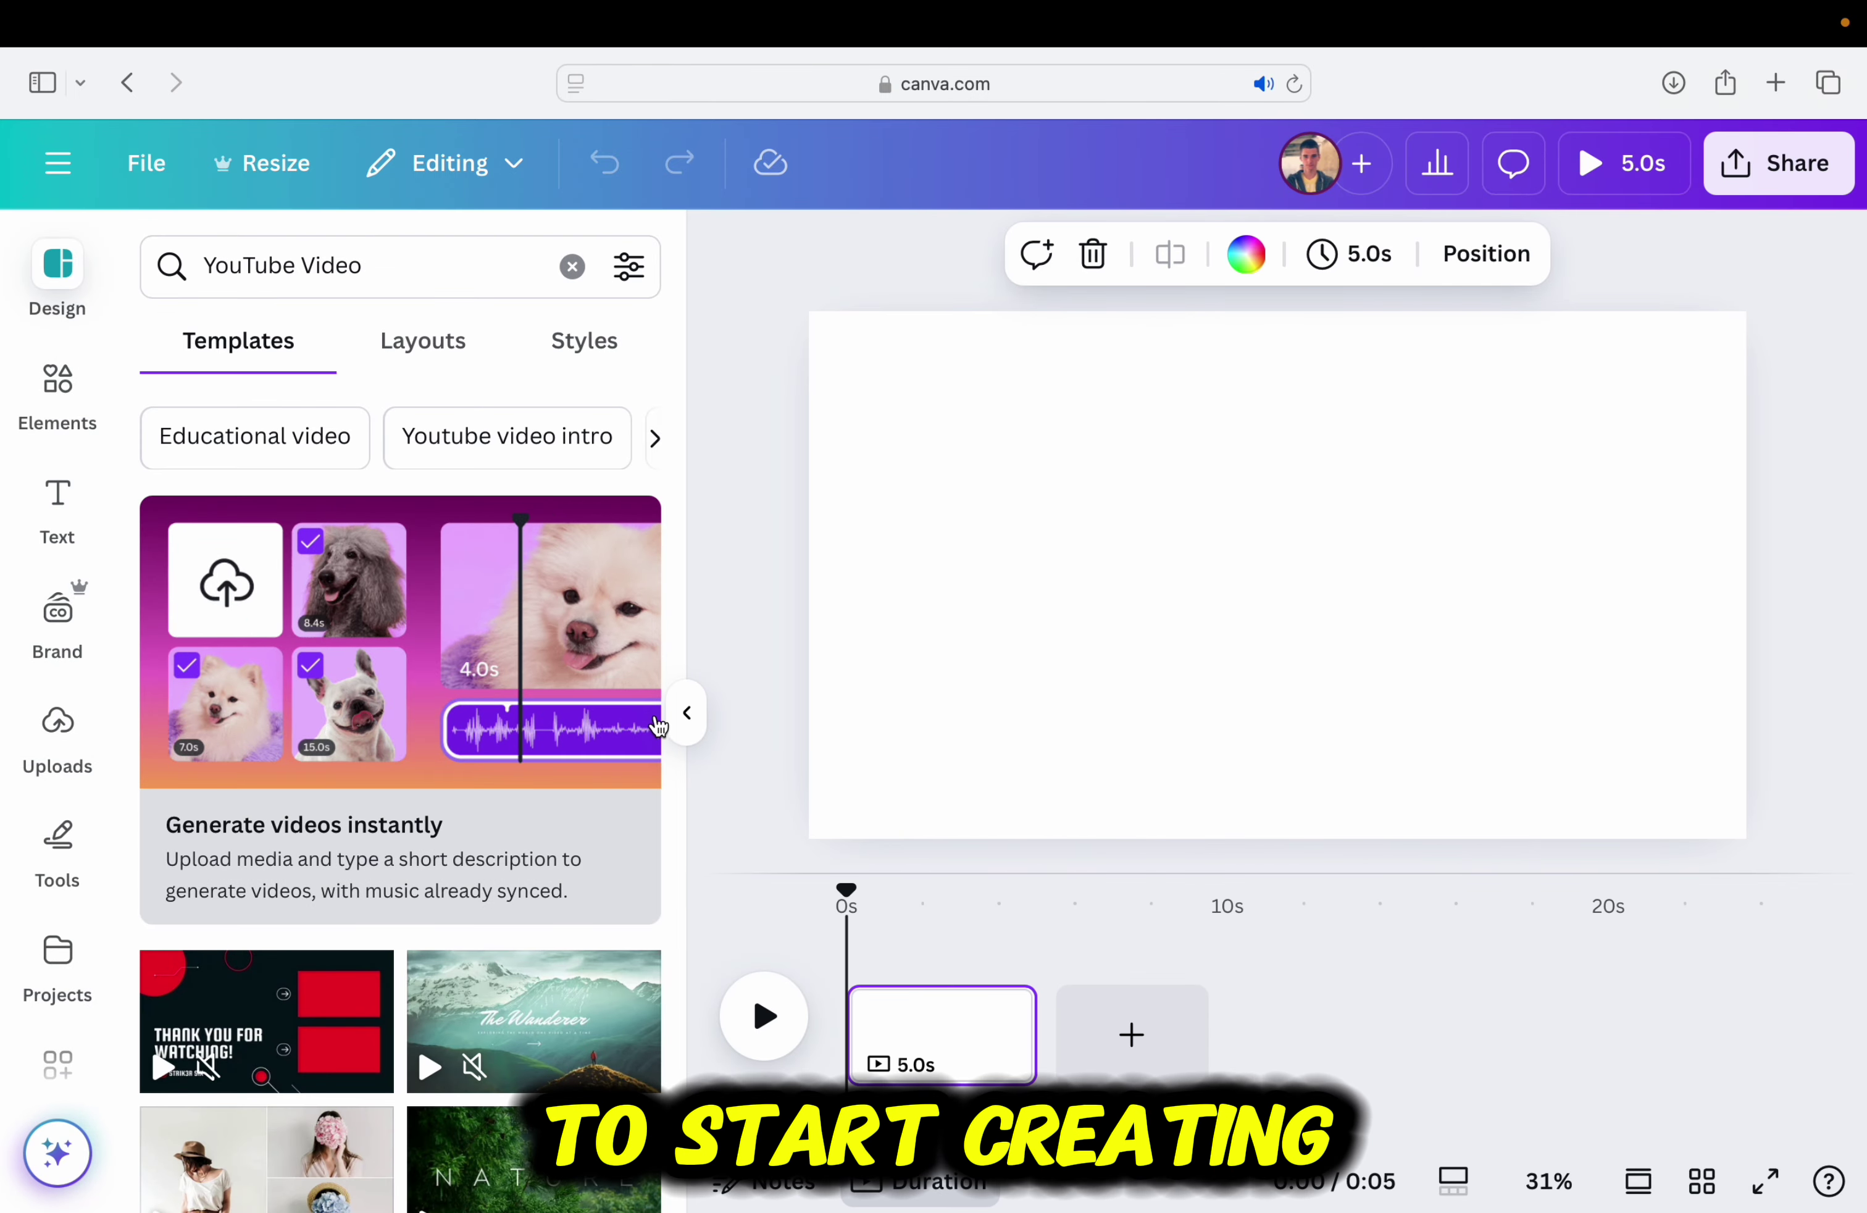
{"action": "left_click", "coordinate": [685, 713]}
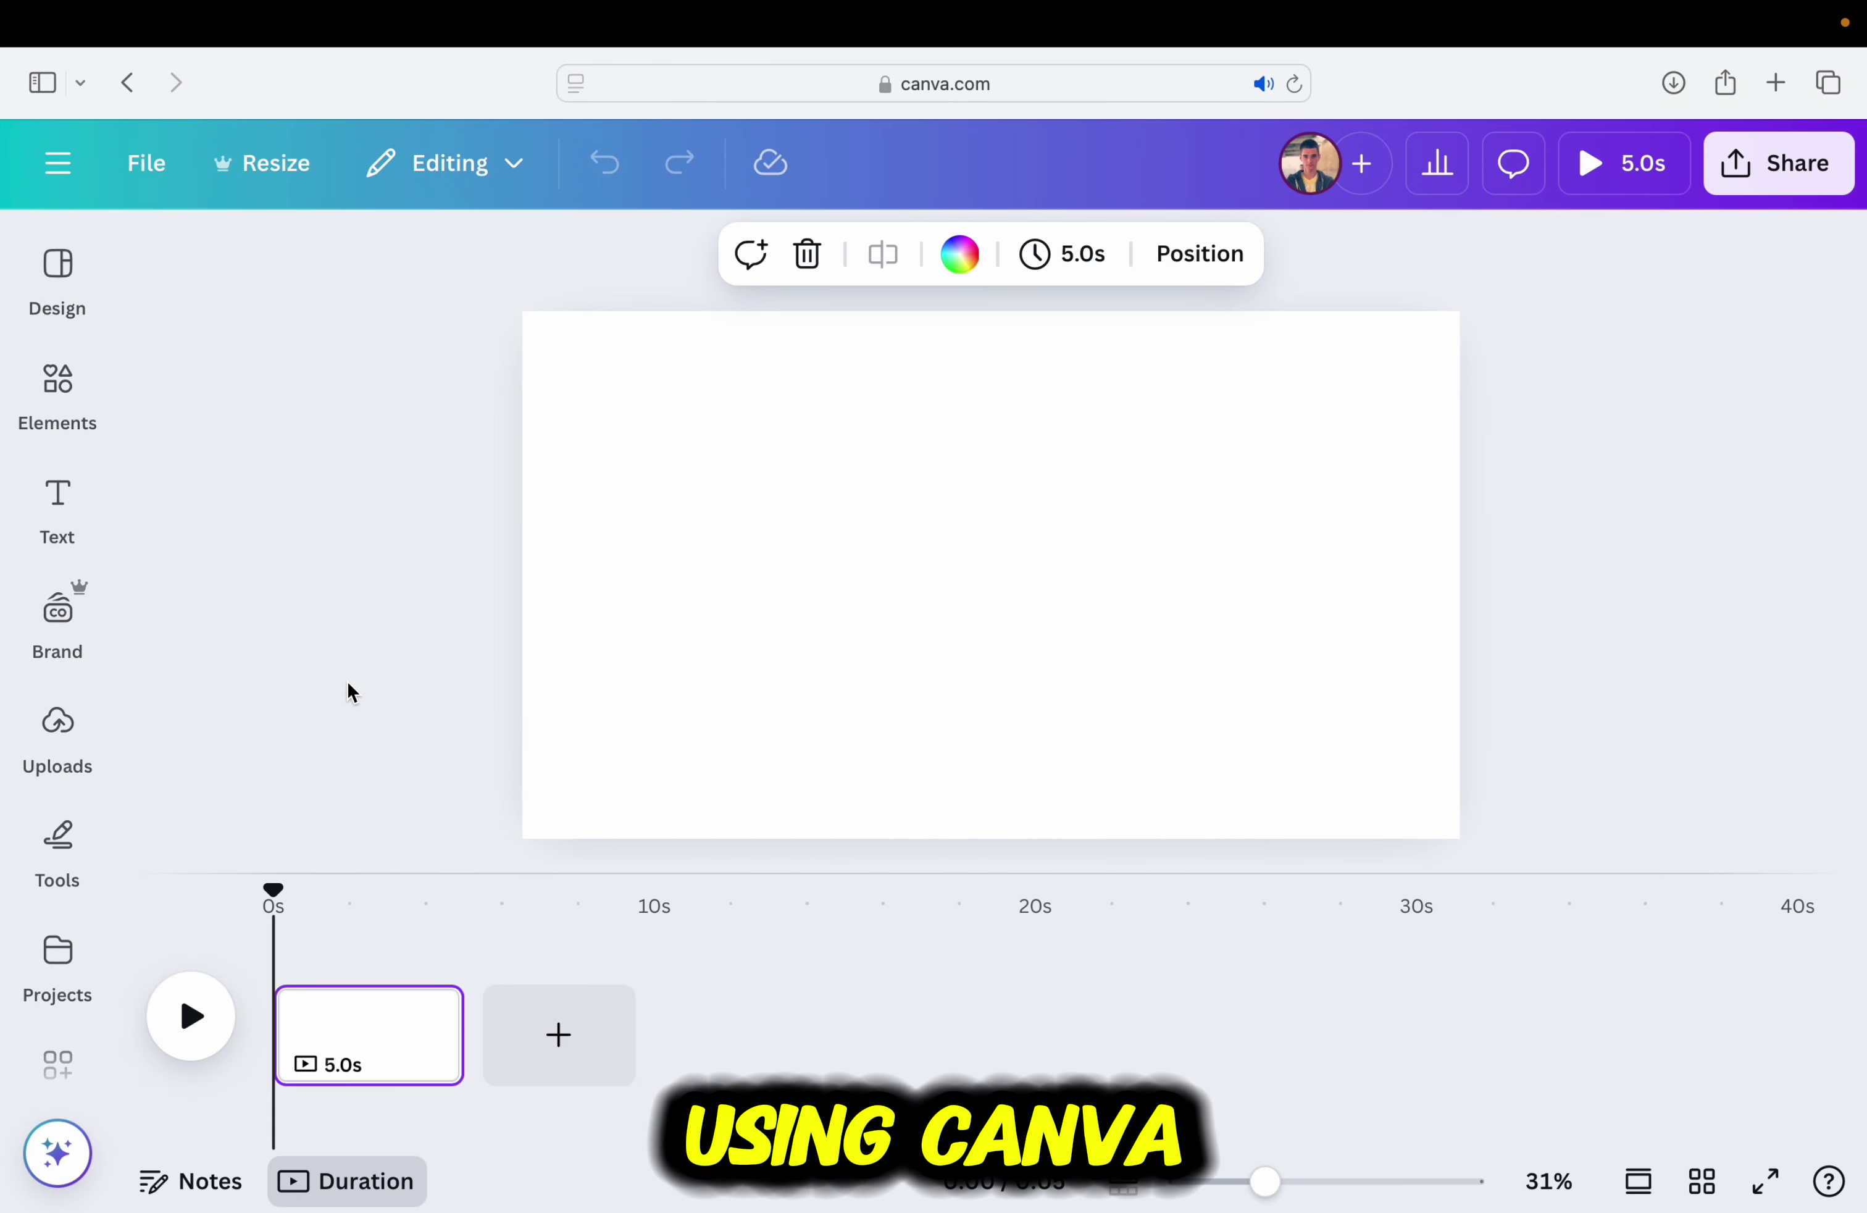
{"action": "left_click", "coordinate": [226, 1044]}
{"action": "left_click", "coordinate": [226, 1044]}
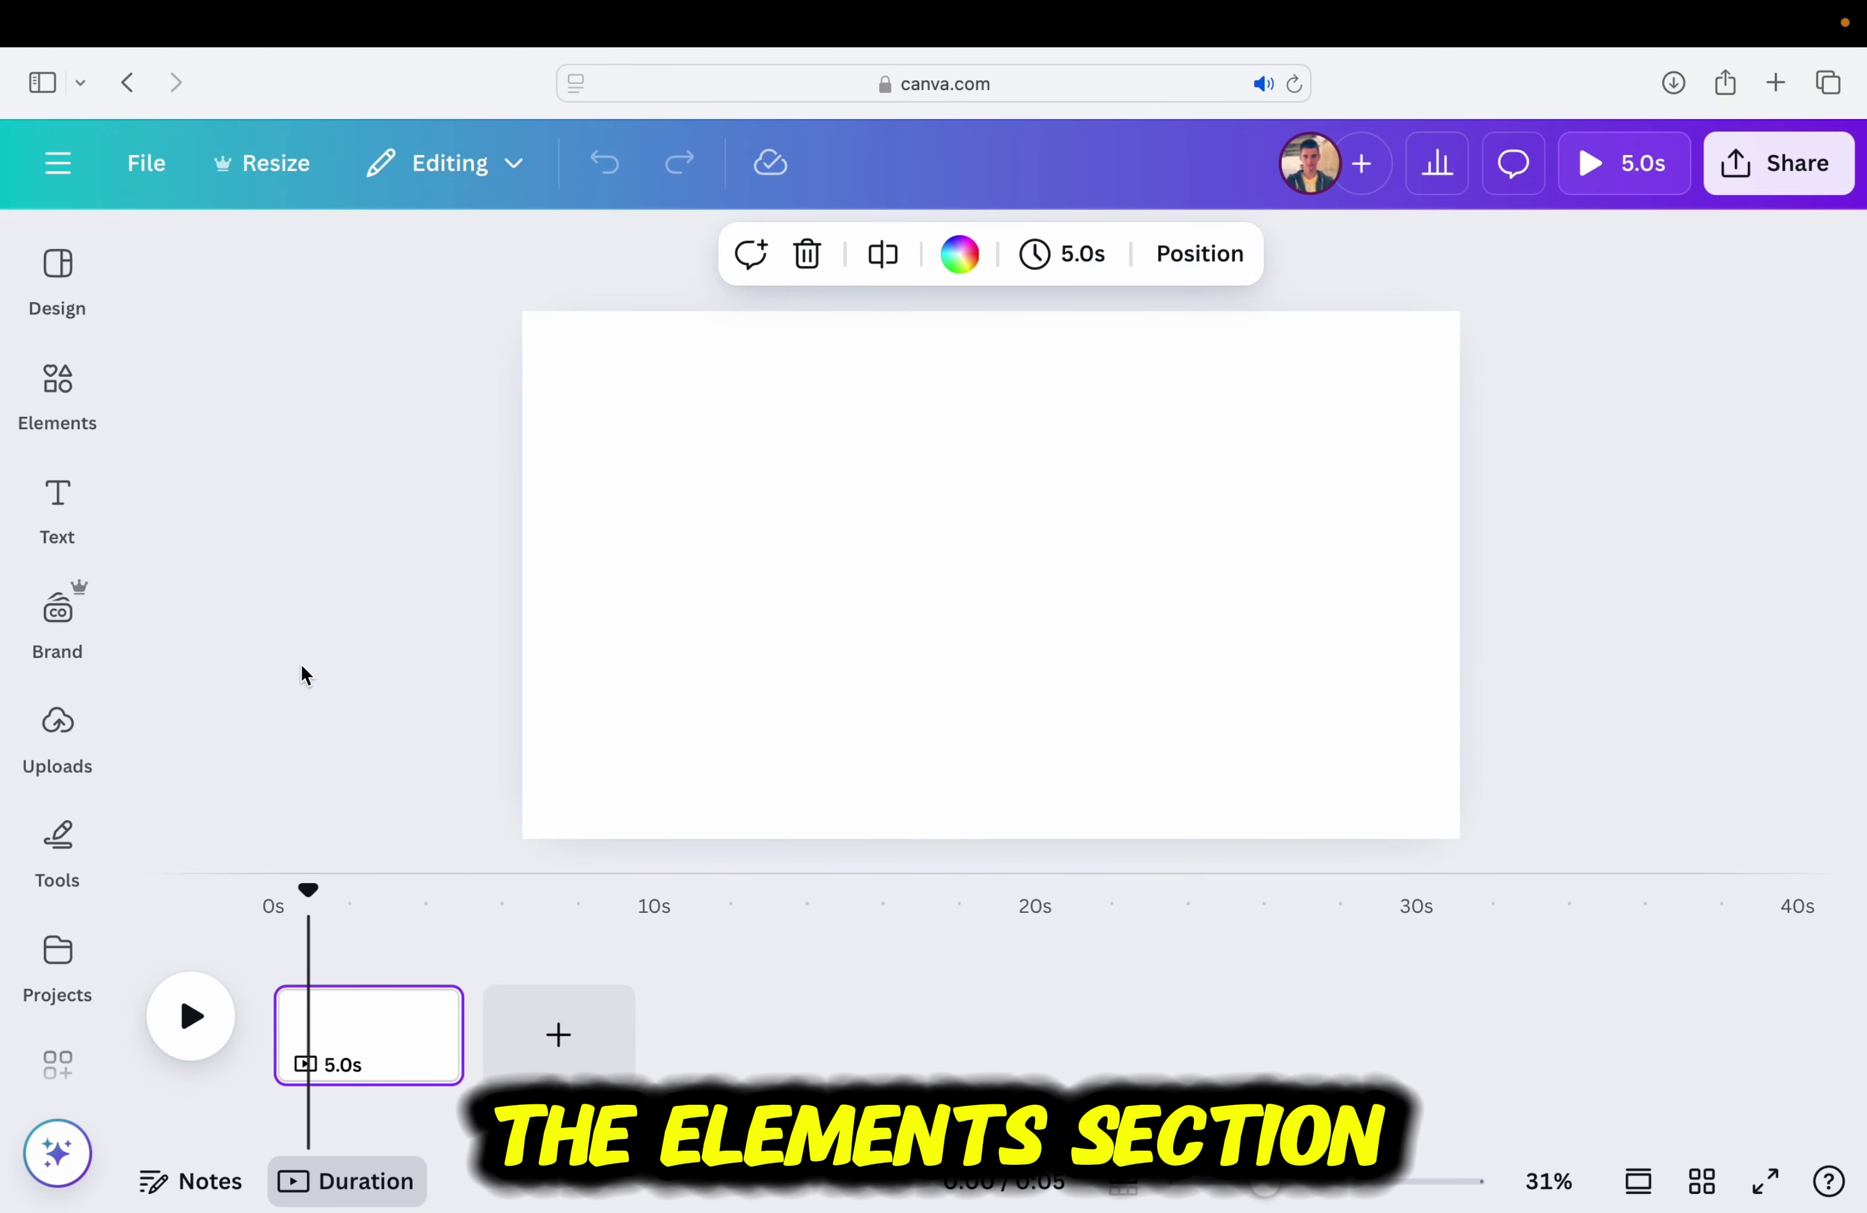
Search the elements library for "city background" and browse only the graphics results
{"action": "left_click", "coordinate": [60, 380]}
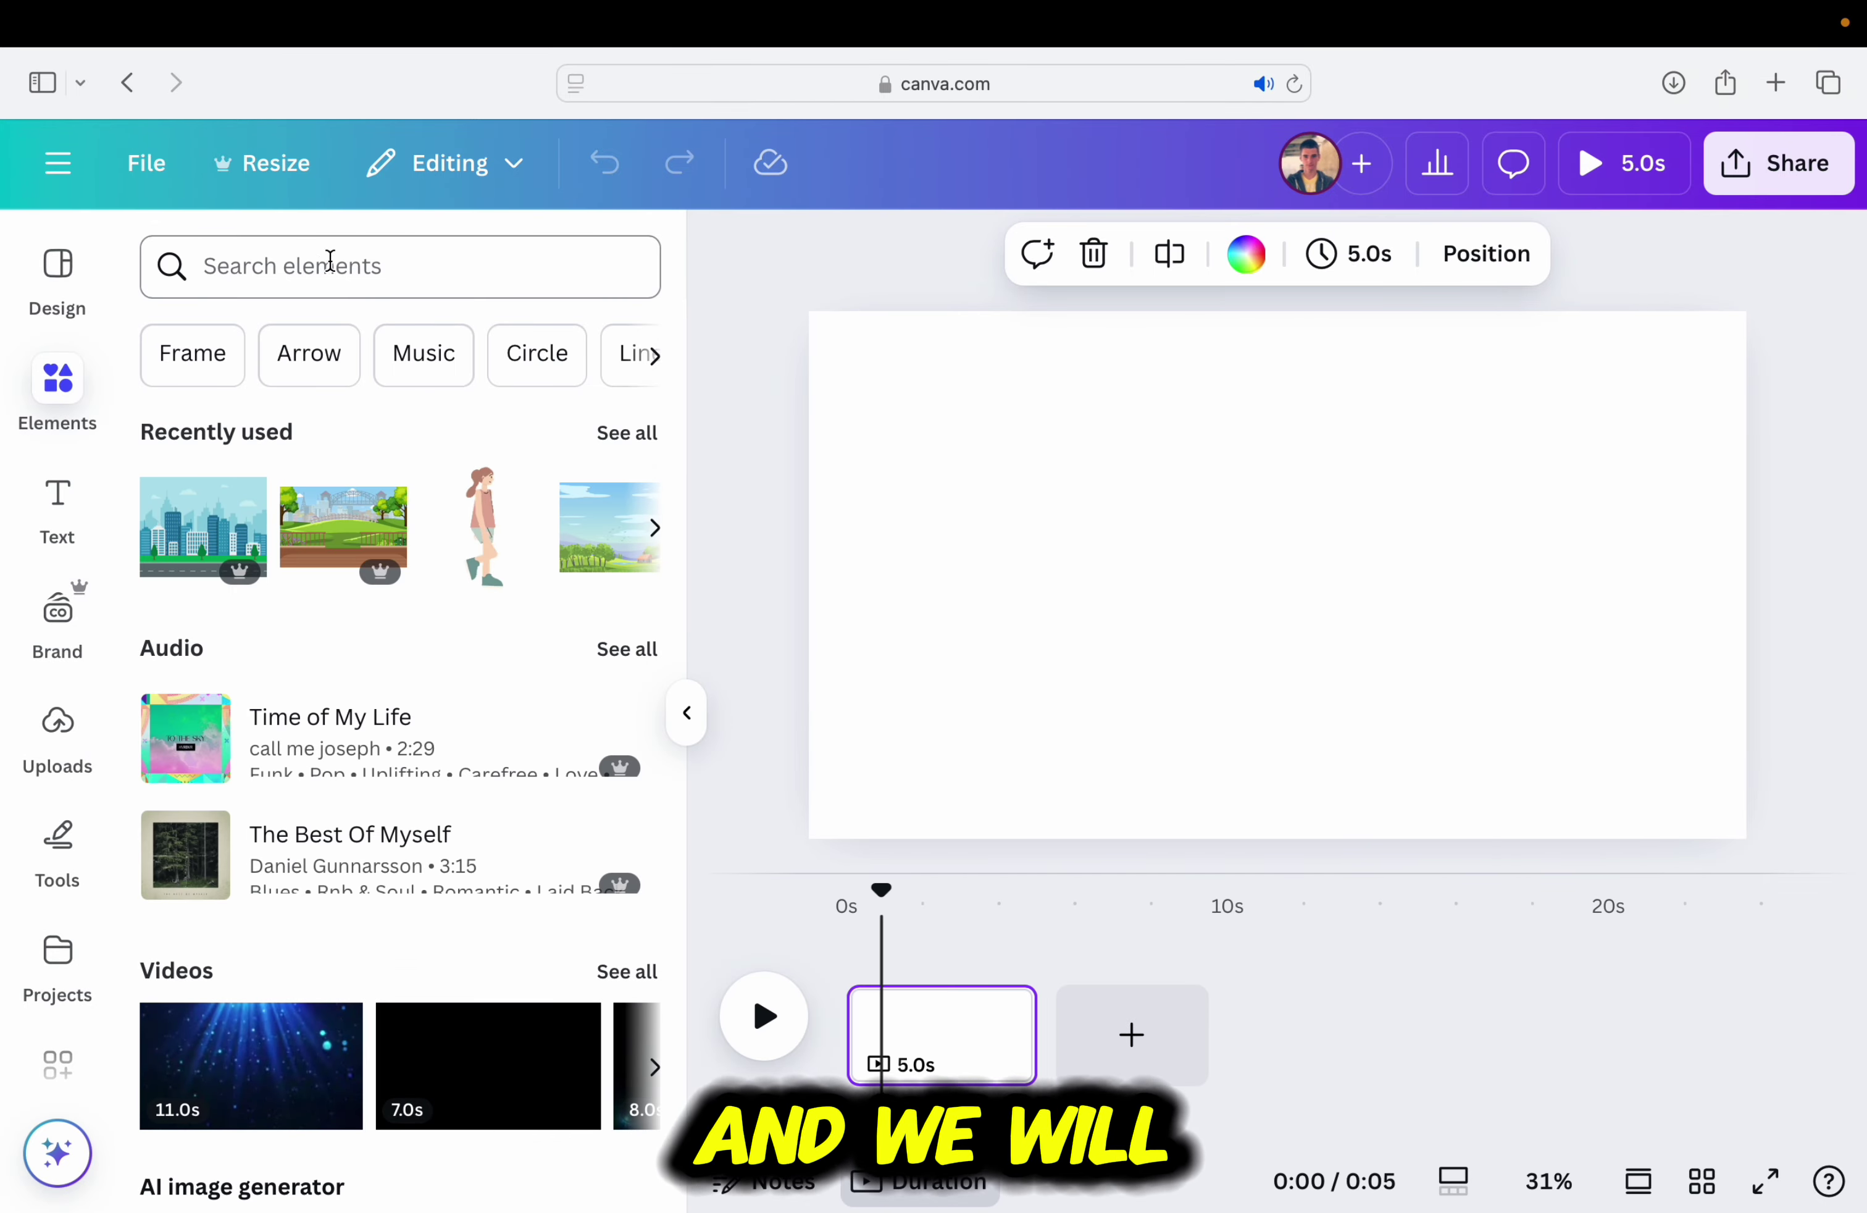
{"action": "left_click", "coordinate": [523, 268]}
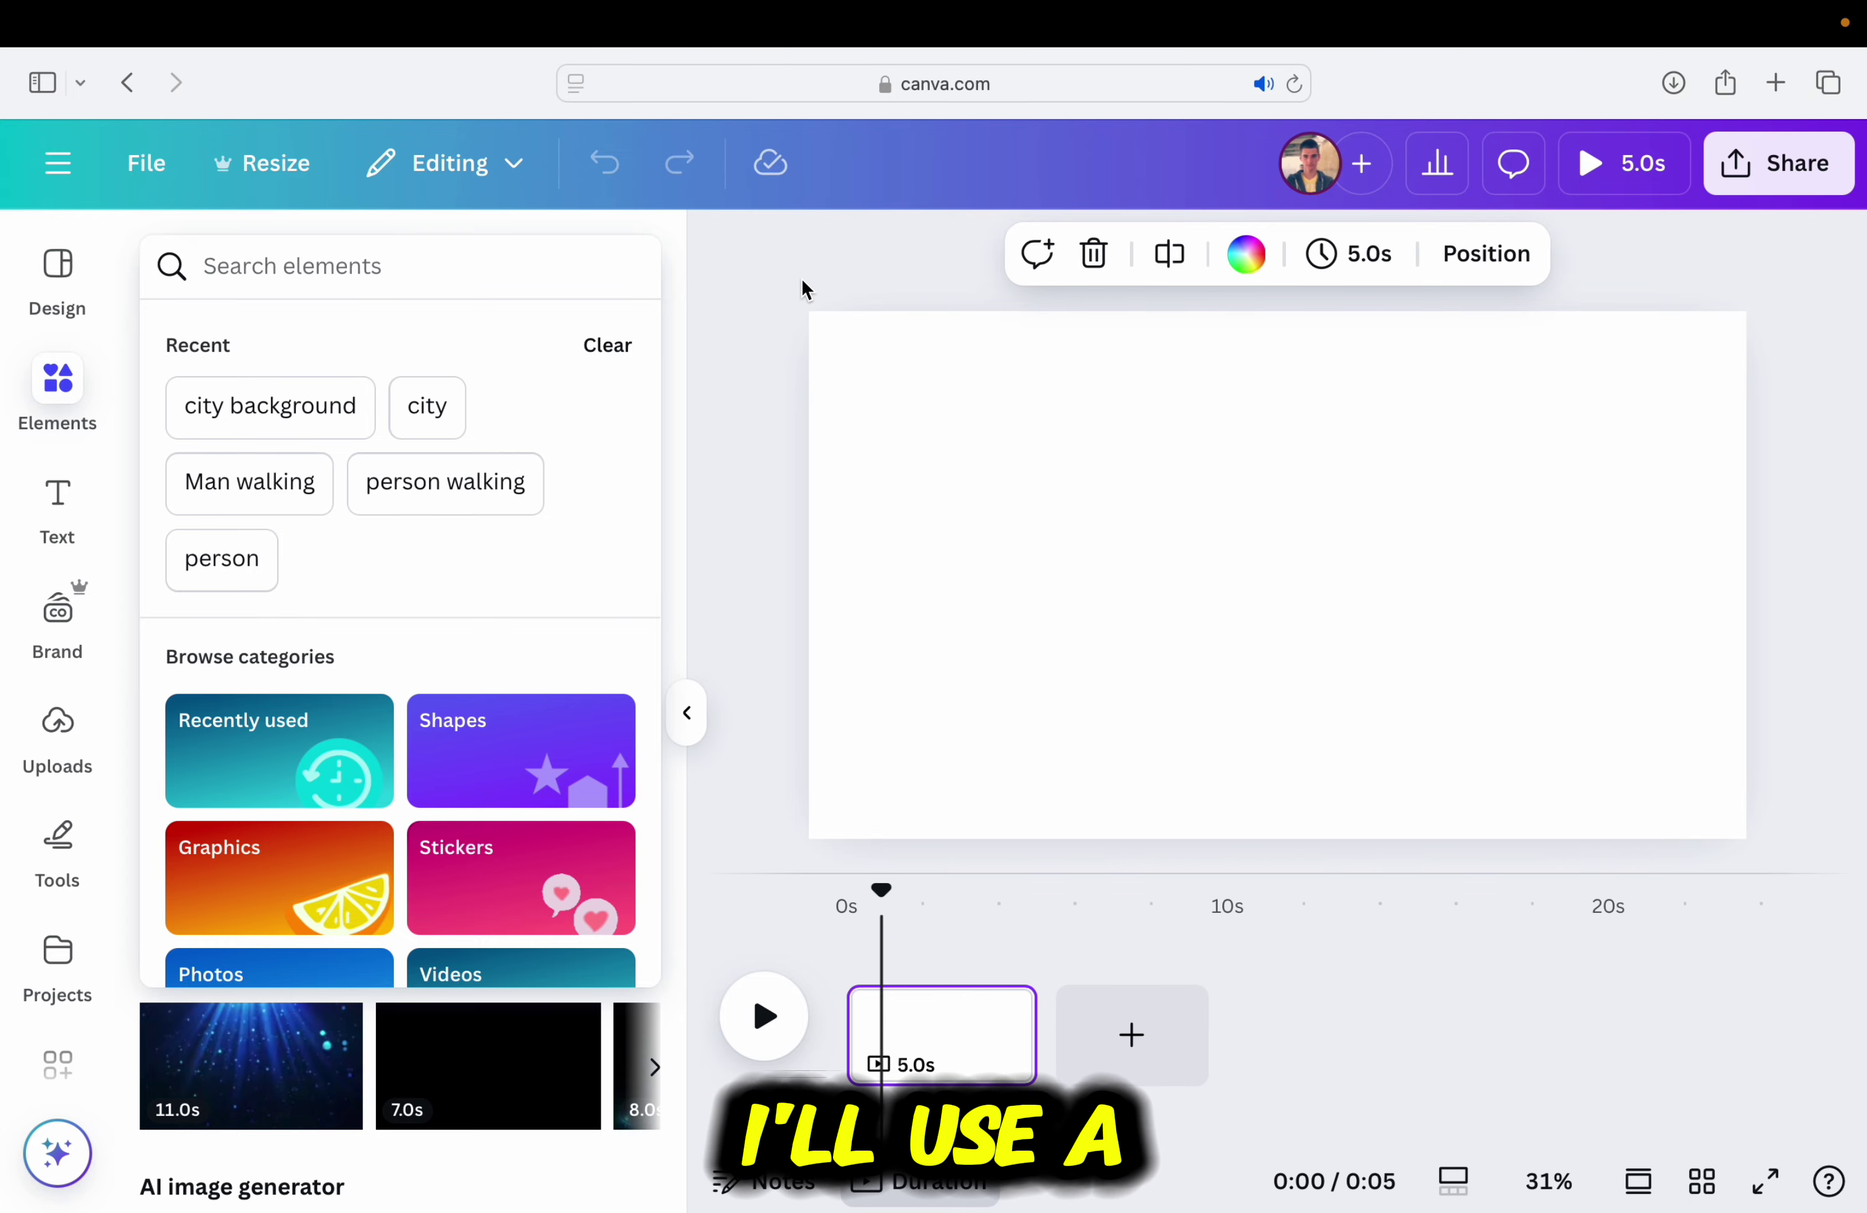
{"action": "type", "text": "city back"}
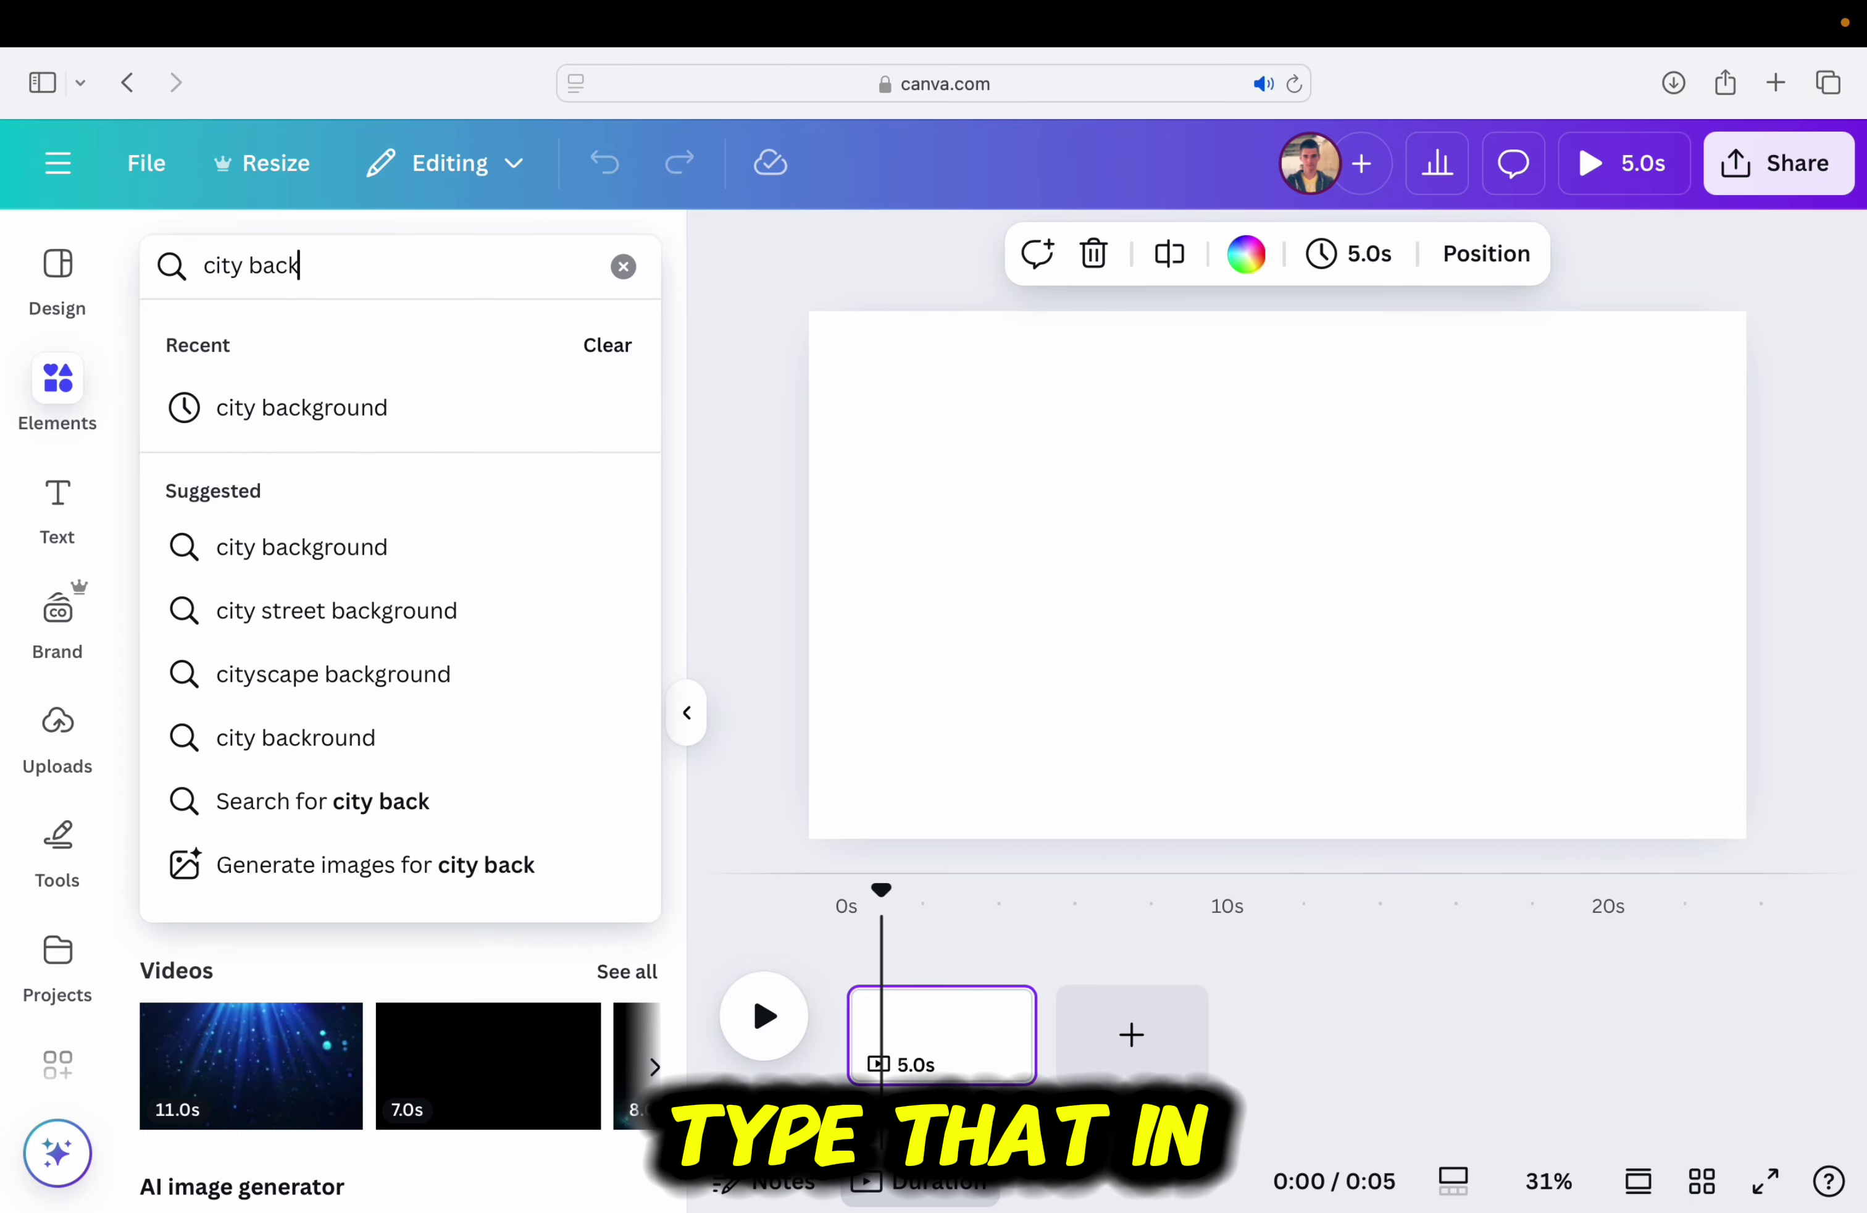
{"action": "type", "text": "ground"}
{"action": "key", "text": "Return"}
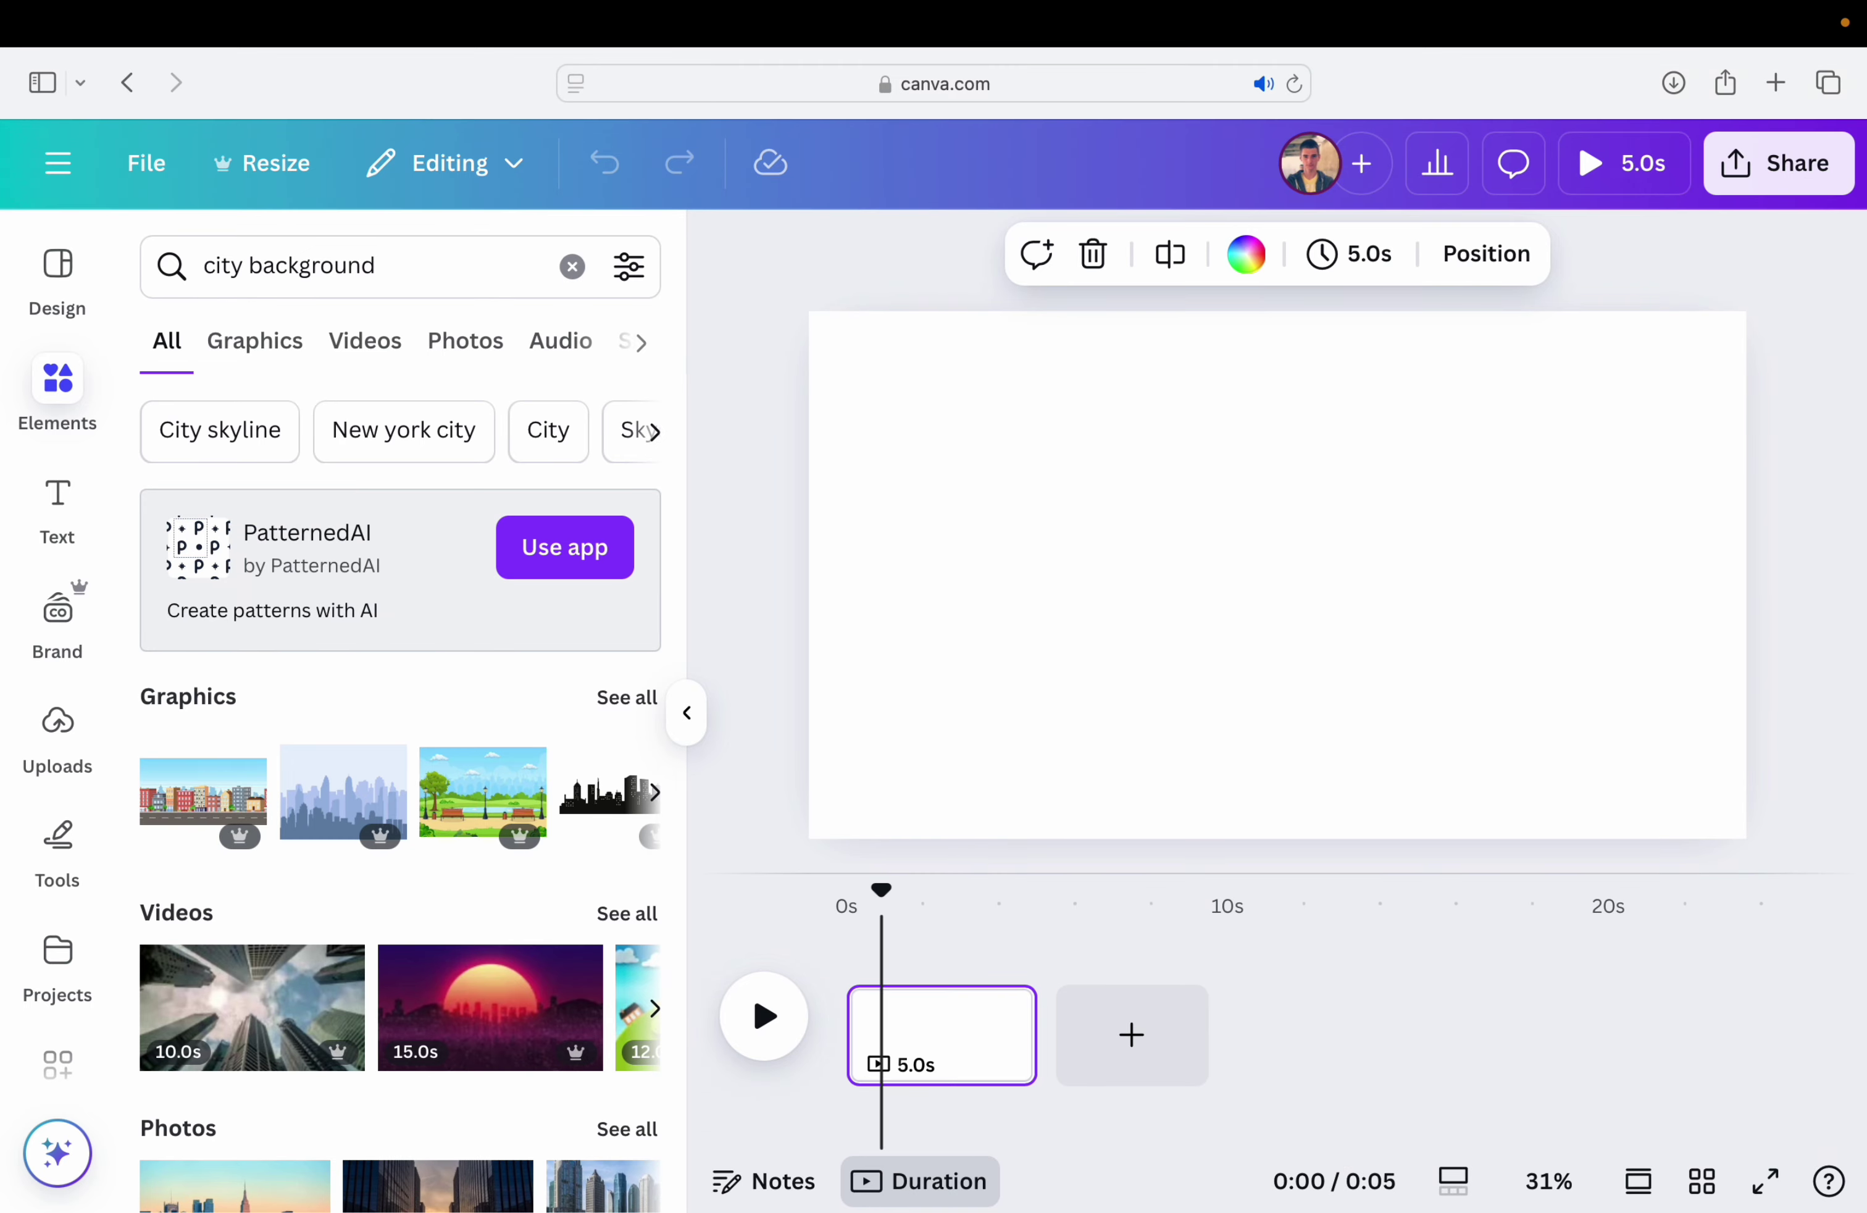
{"action": "left_click", "coordinate": [286, 353]}
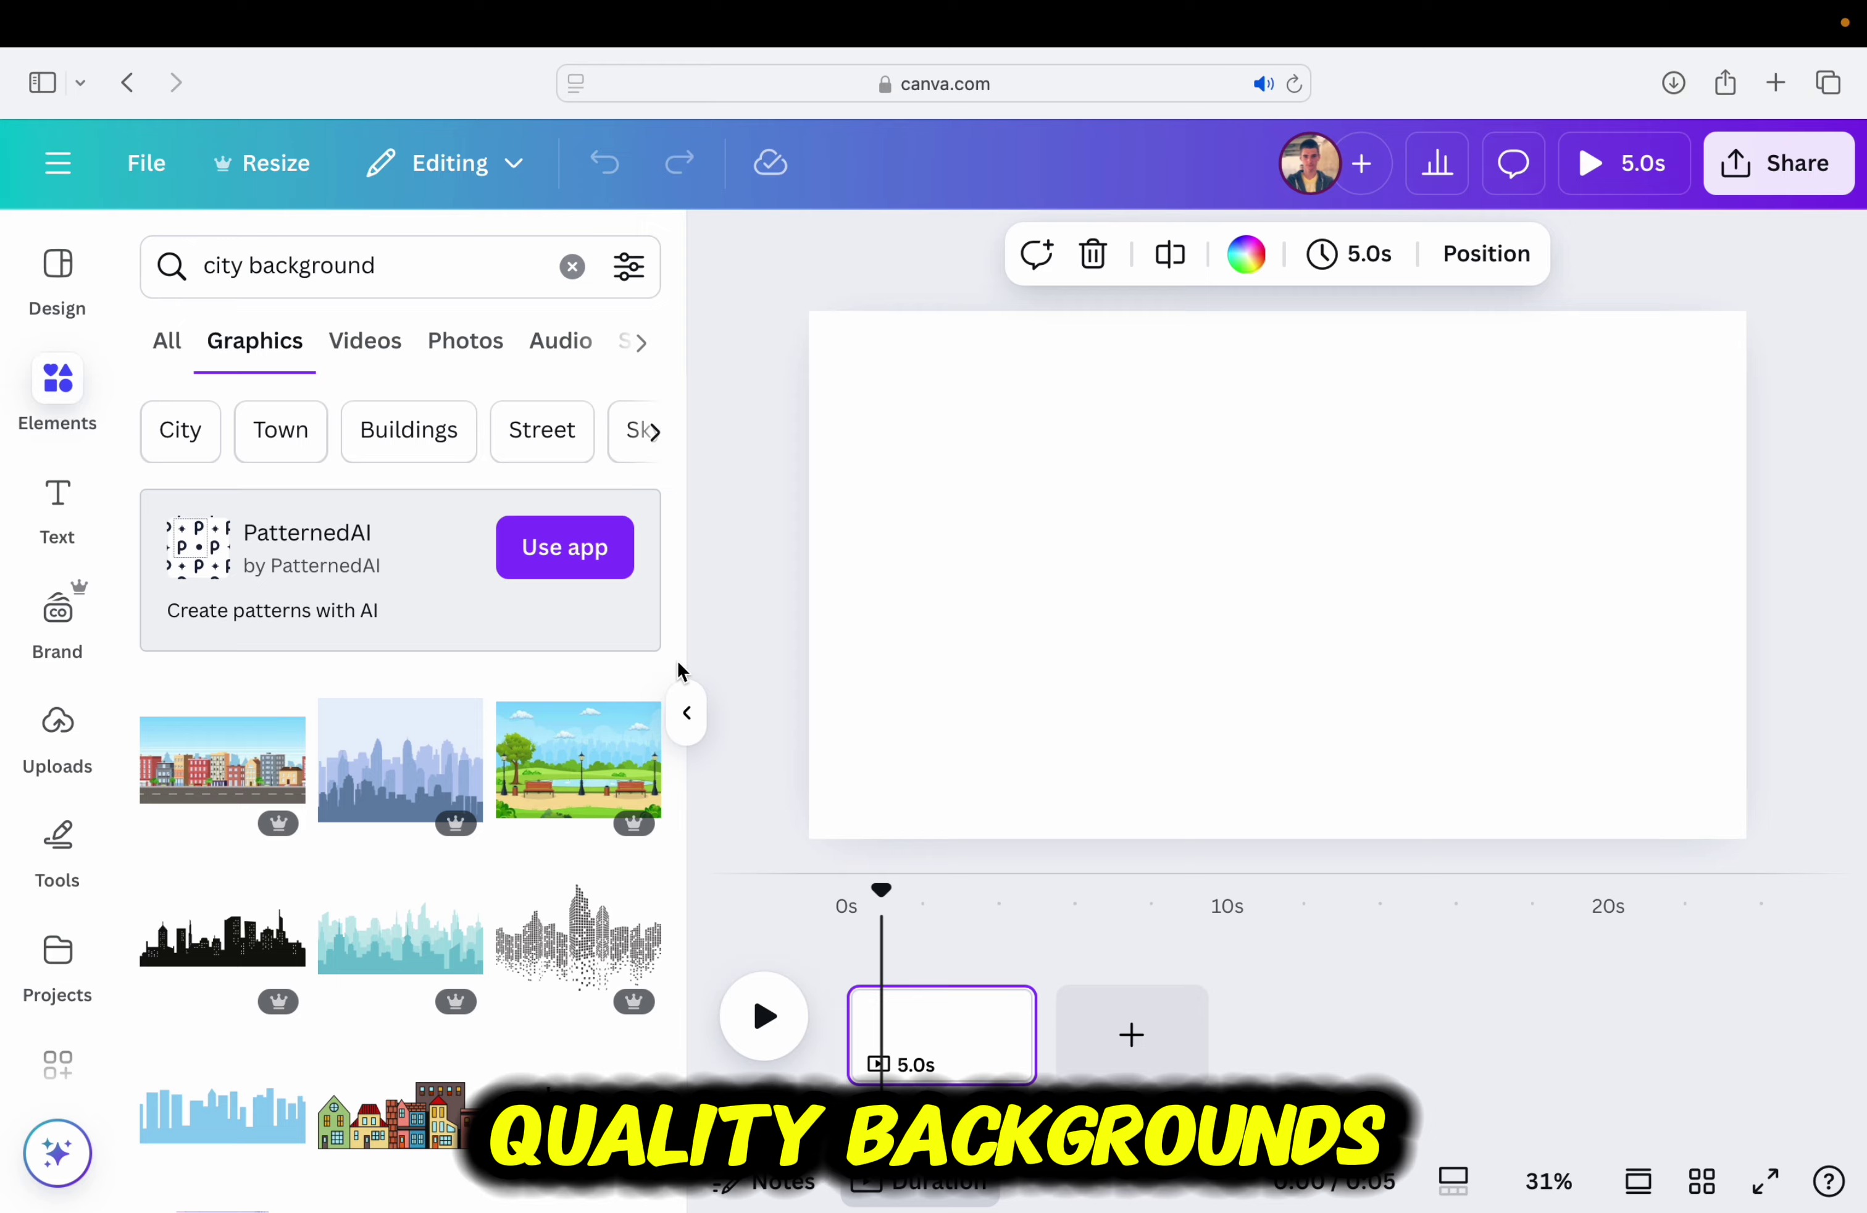
{"action": "scroll", "coordinate": [679, 546], "scroll_direction": "down", "scroll_amount": 5}
{"action": "scroll", "coordinate": [679, 669], "scroll_direction": "down", "scroll_amount": 7}
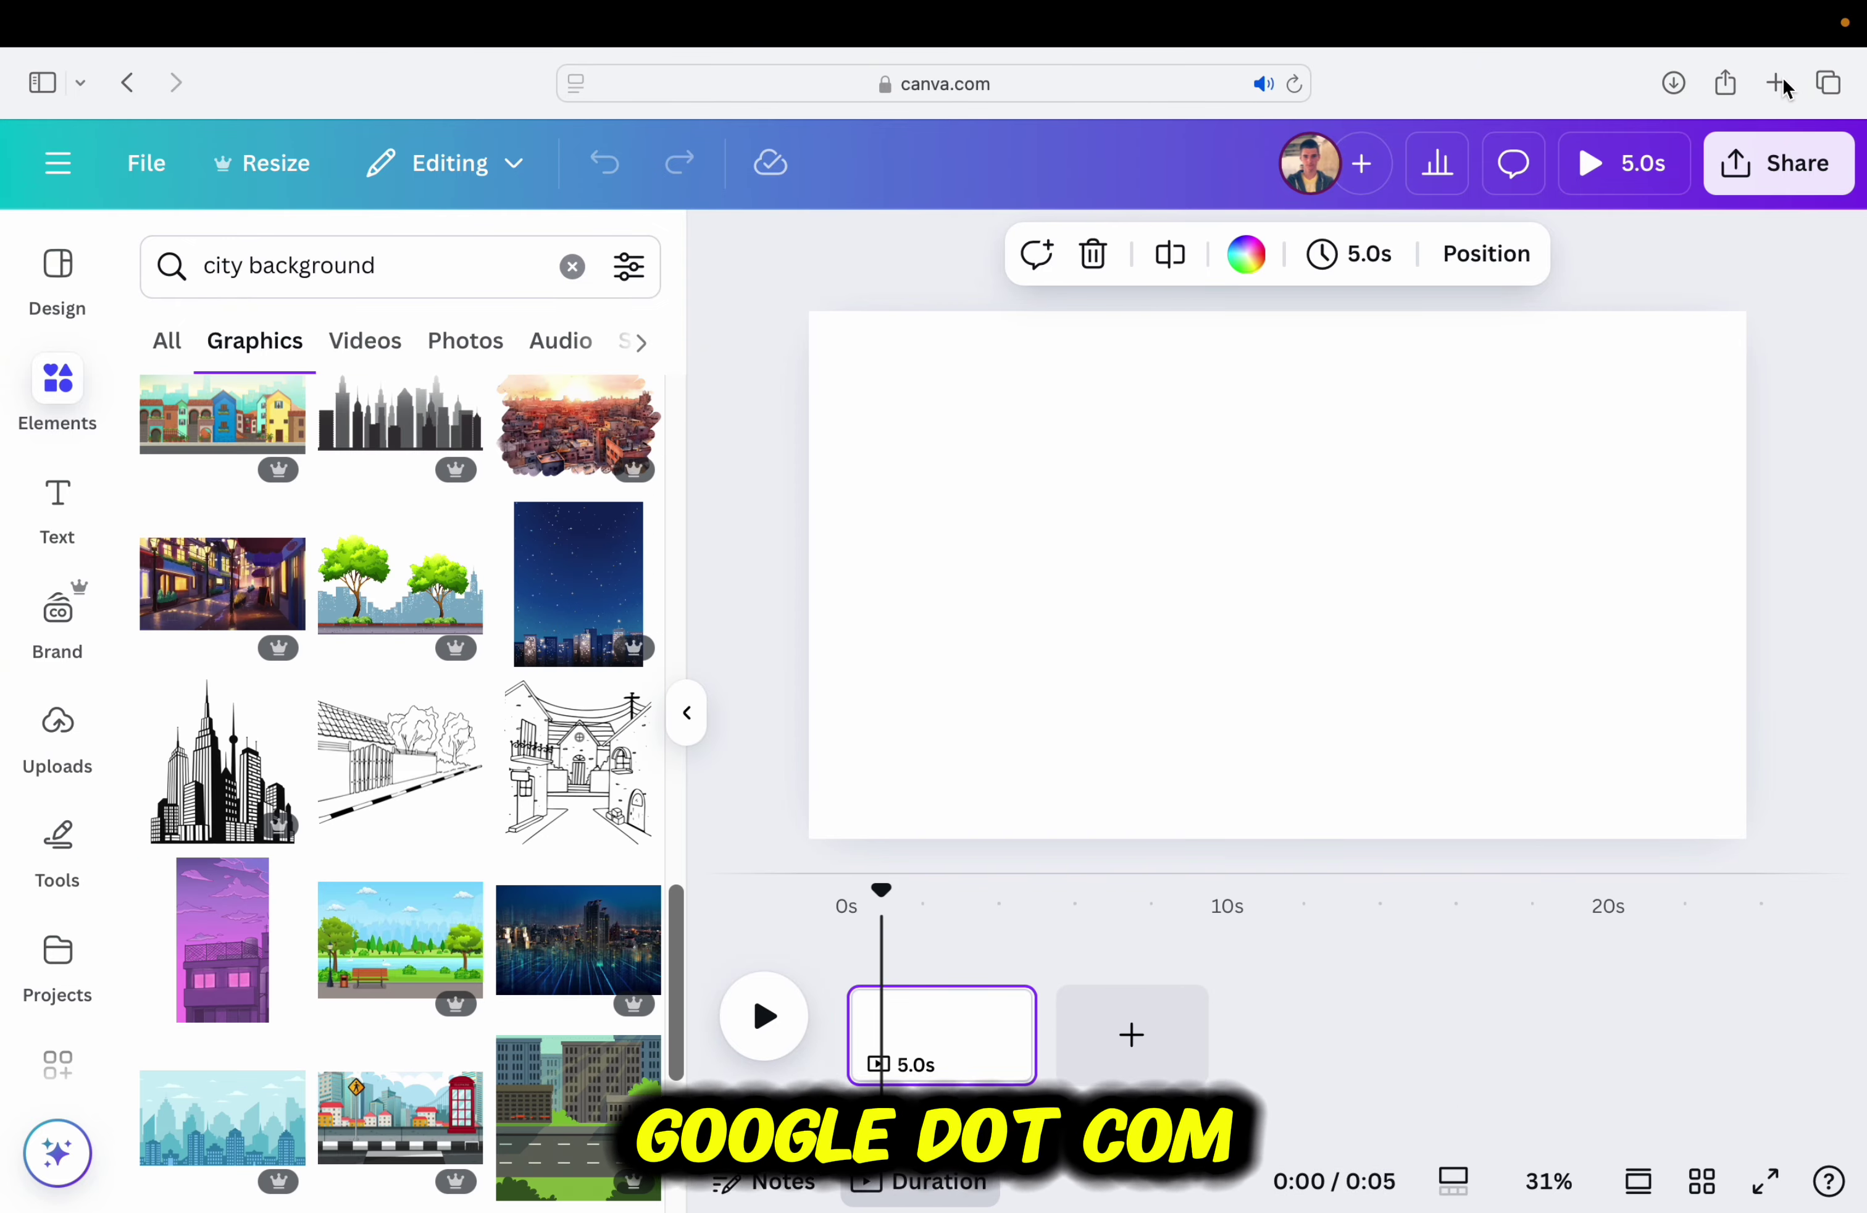
Open google.com in a new browser tab and browse the image results for "cartoon city background photo"
{"action": "left_click", "coordinate": [1776, 82]}
{"action": "type", "text": "google.com"}
{"action": "key", "text": "Return"}
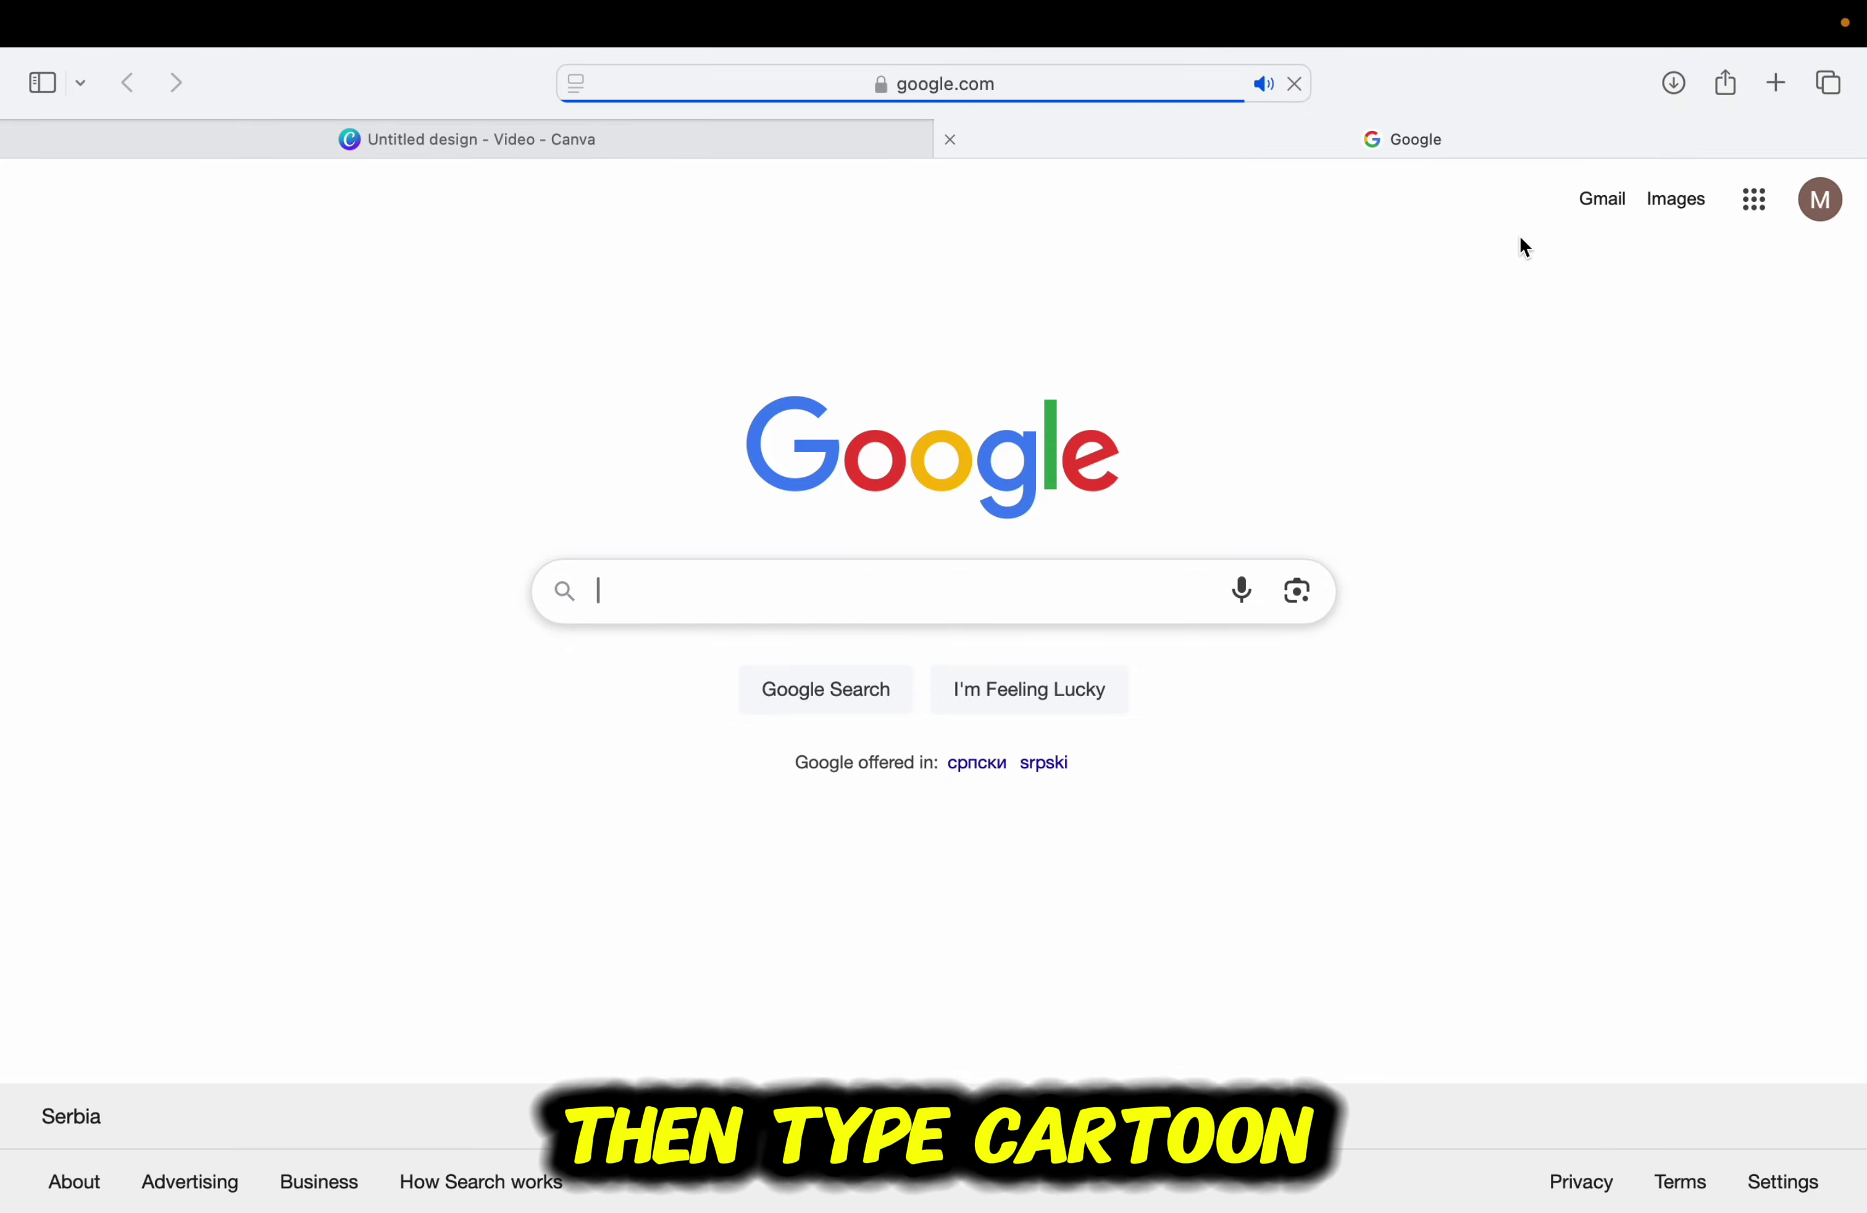
{"action": "type", "text": "cartoon city background "}
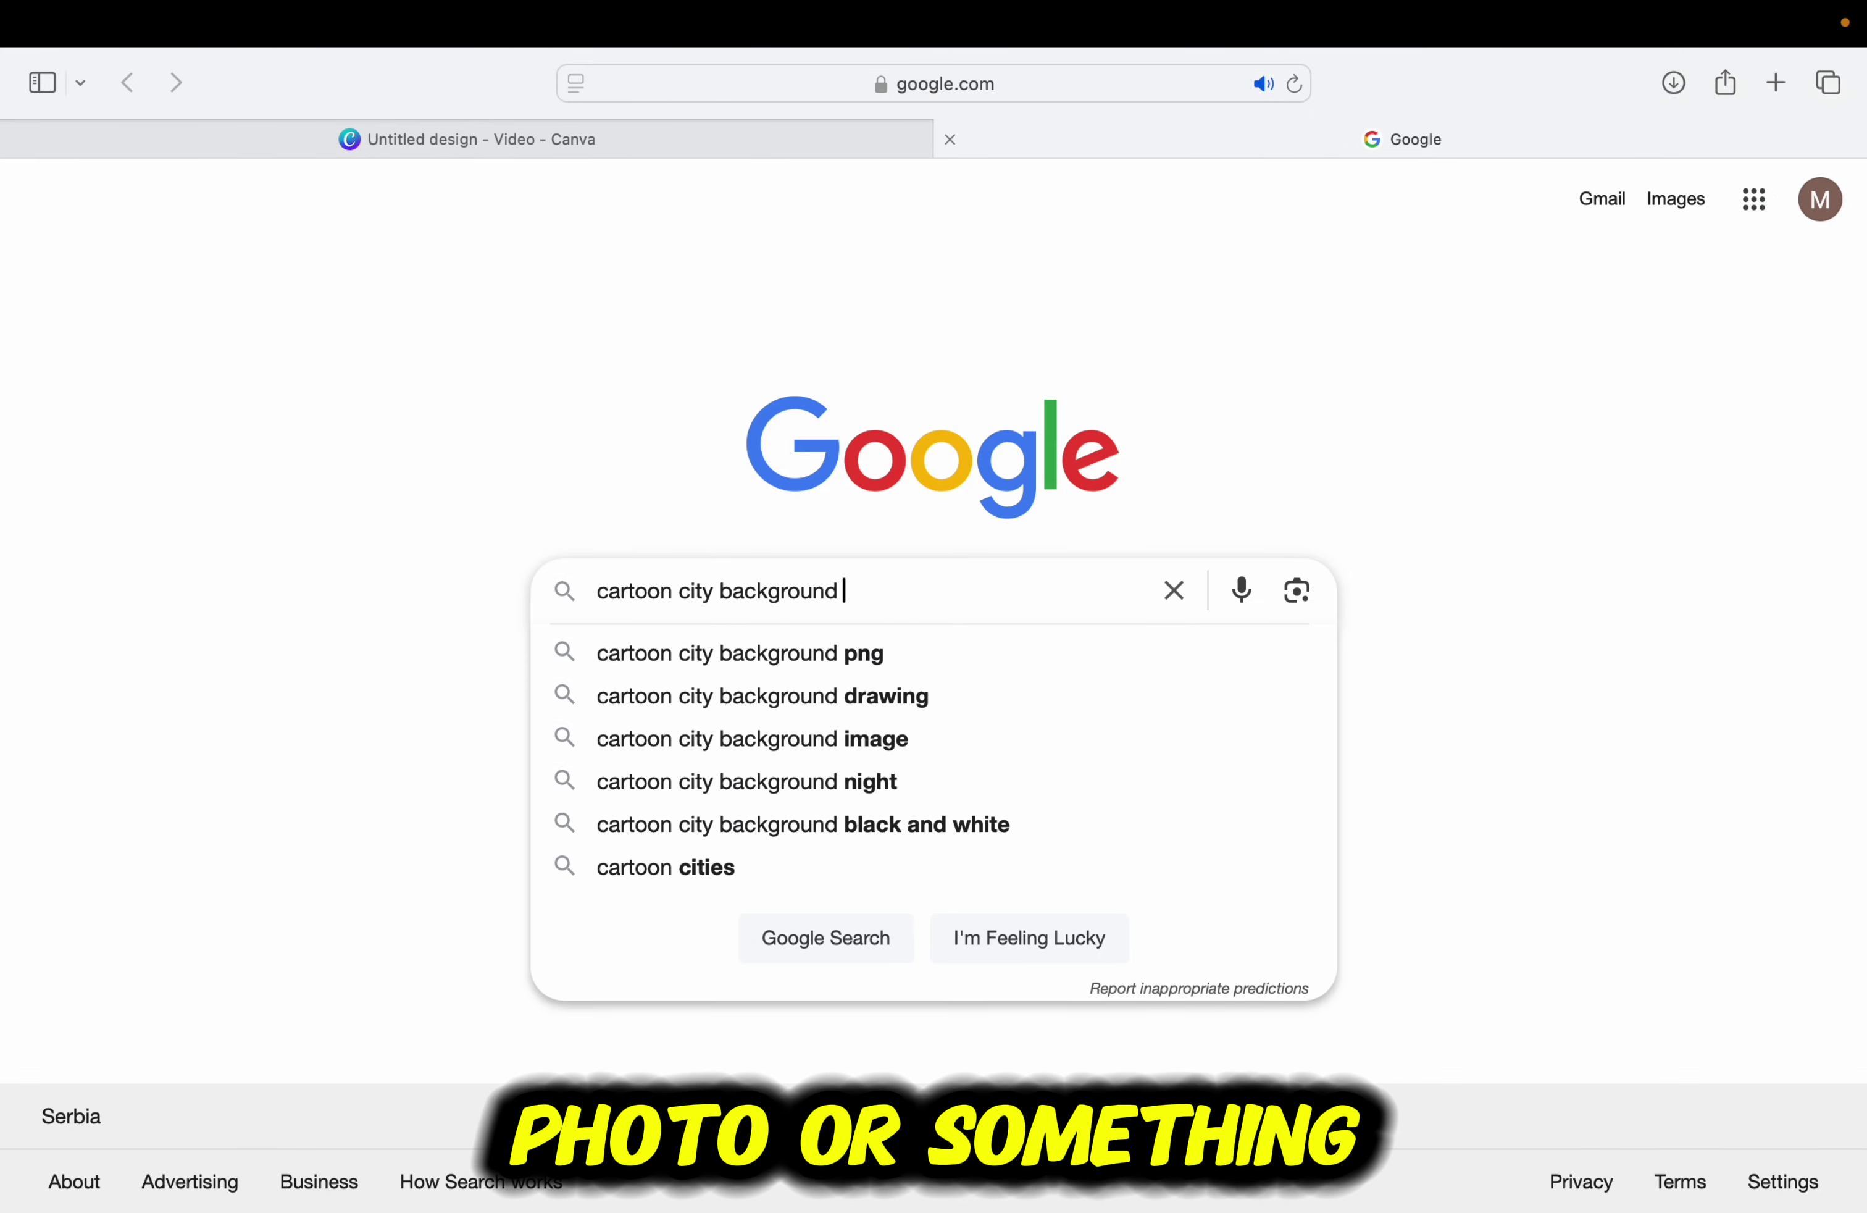
{"action": "type", "text": "photo"}
{"action": "key", "text": "Return"}
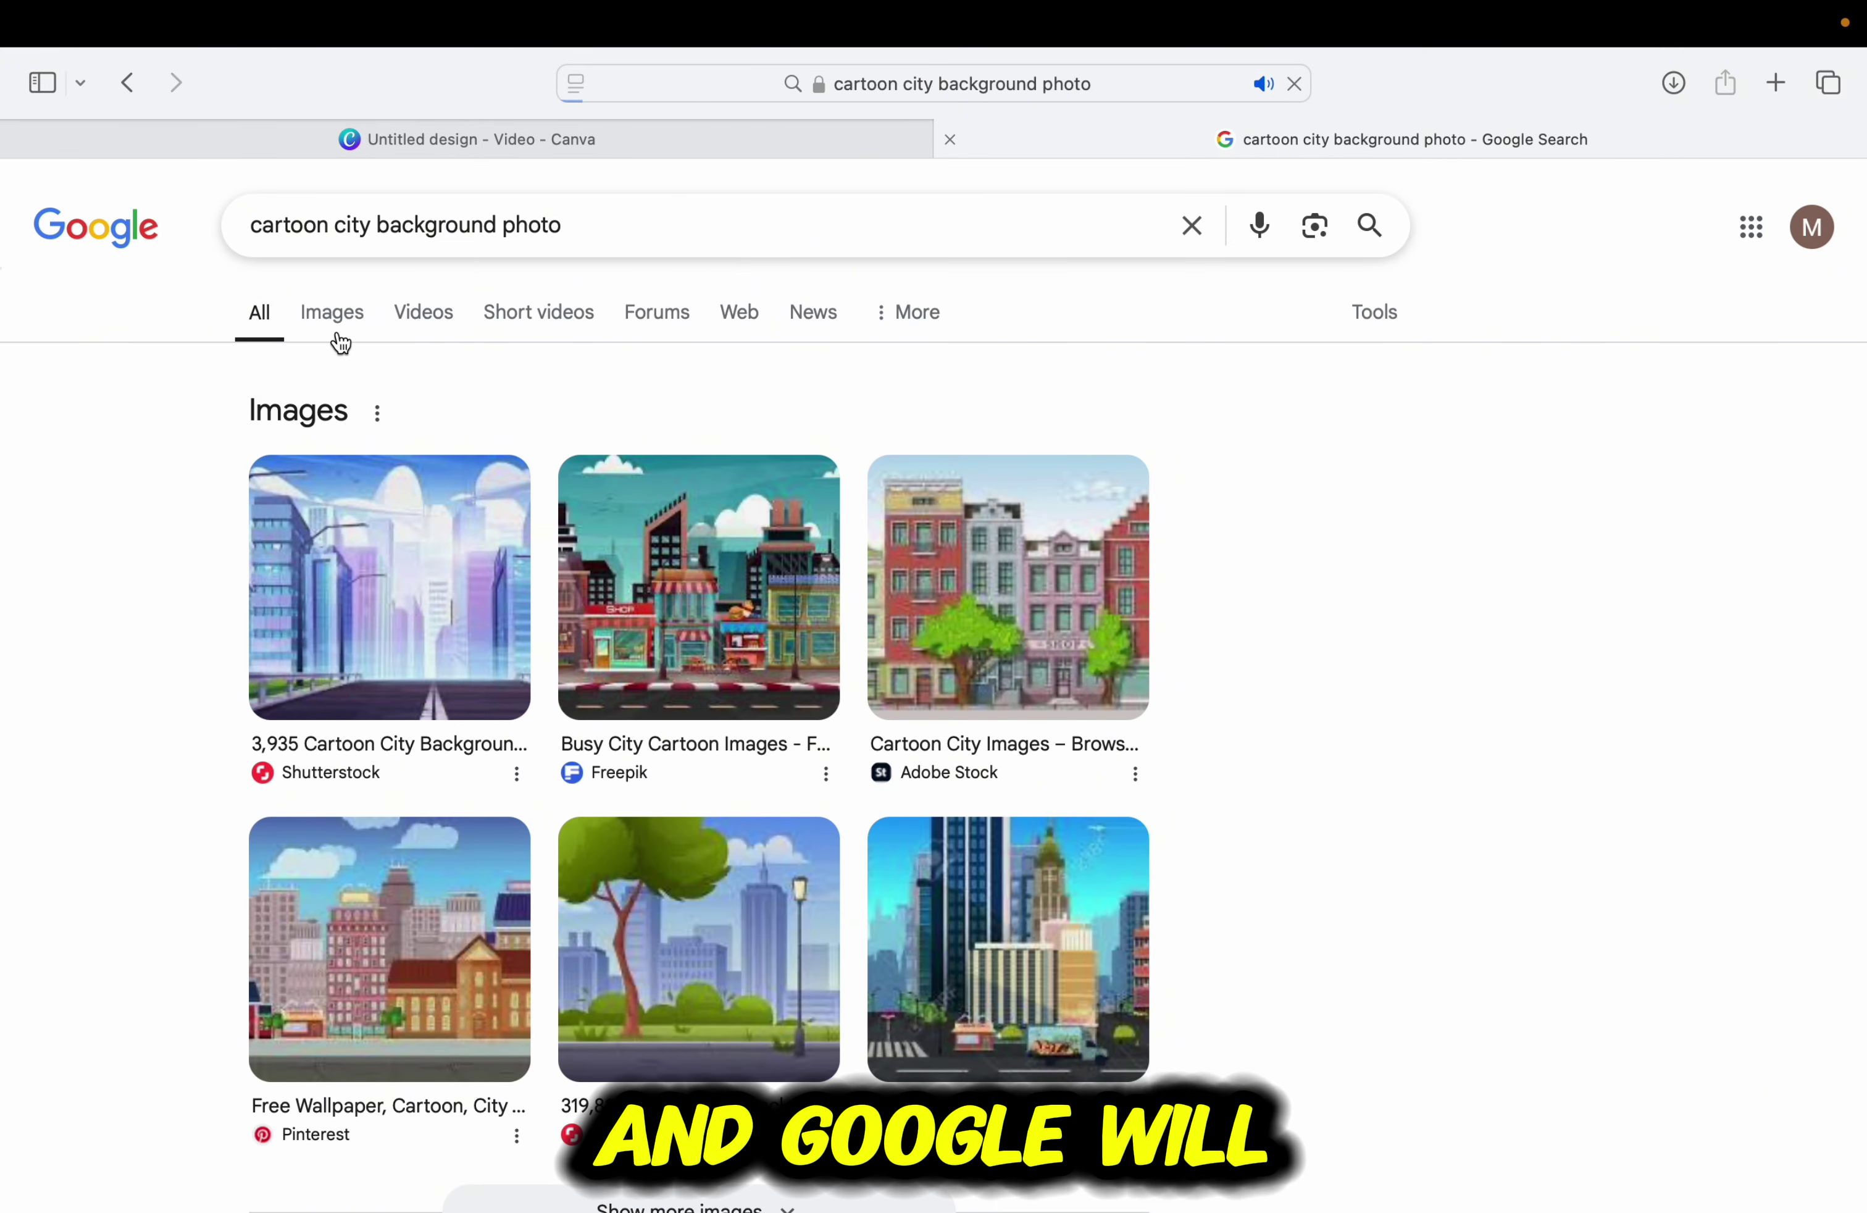
{"action": "left_click", "coordinate": [334, 314]}
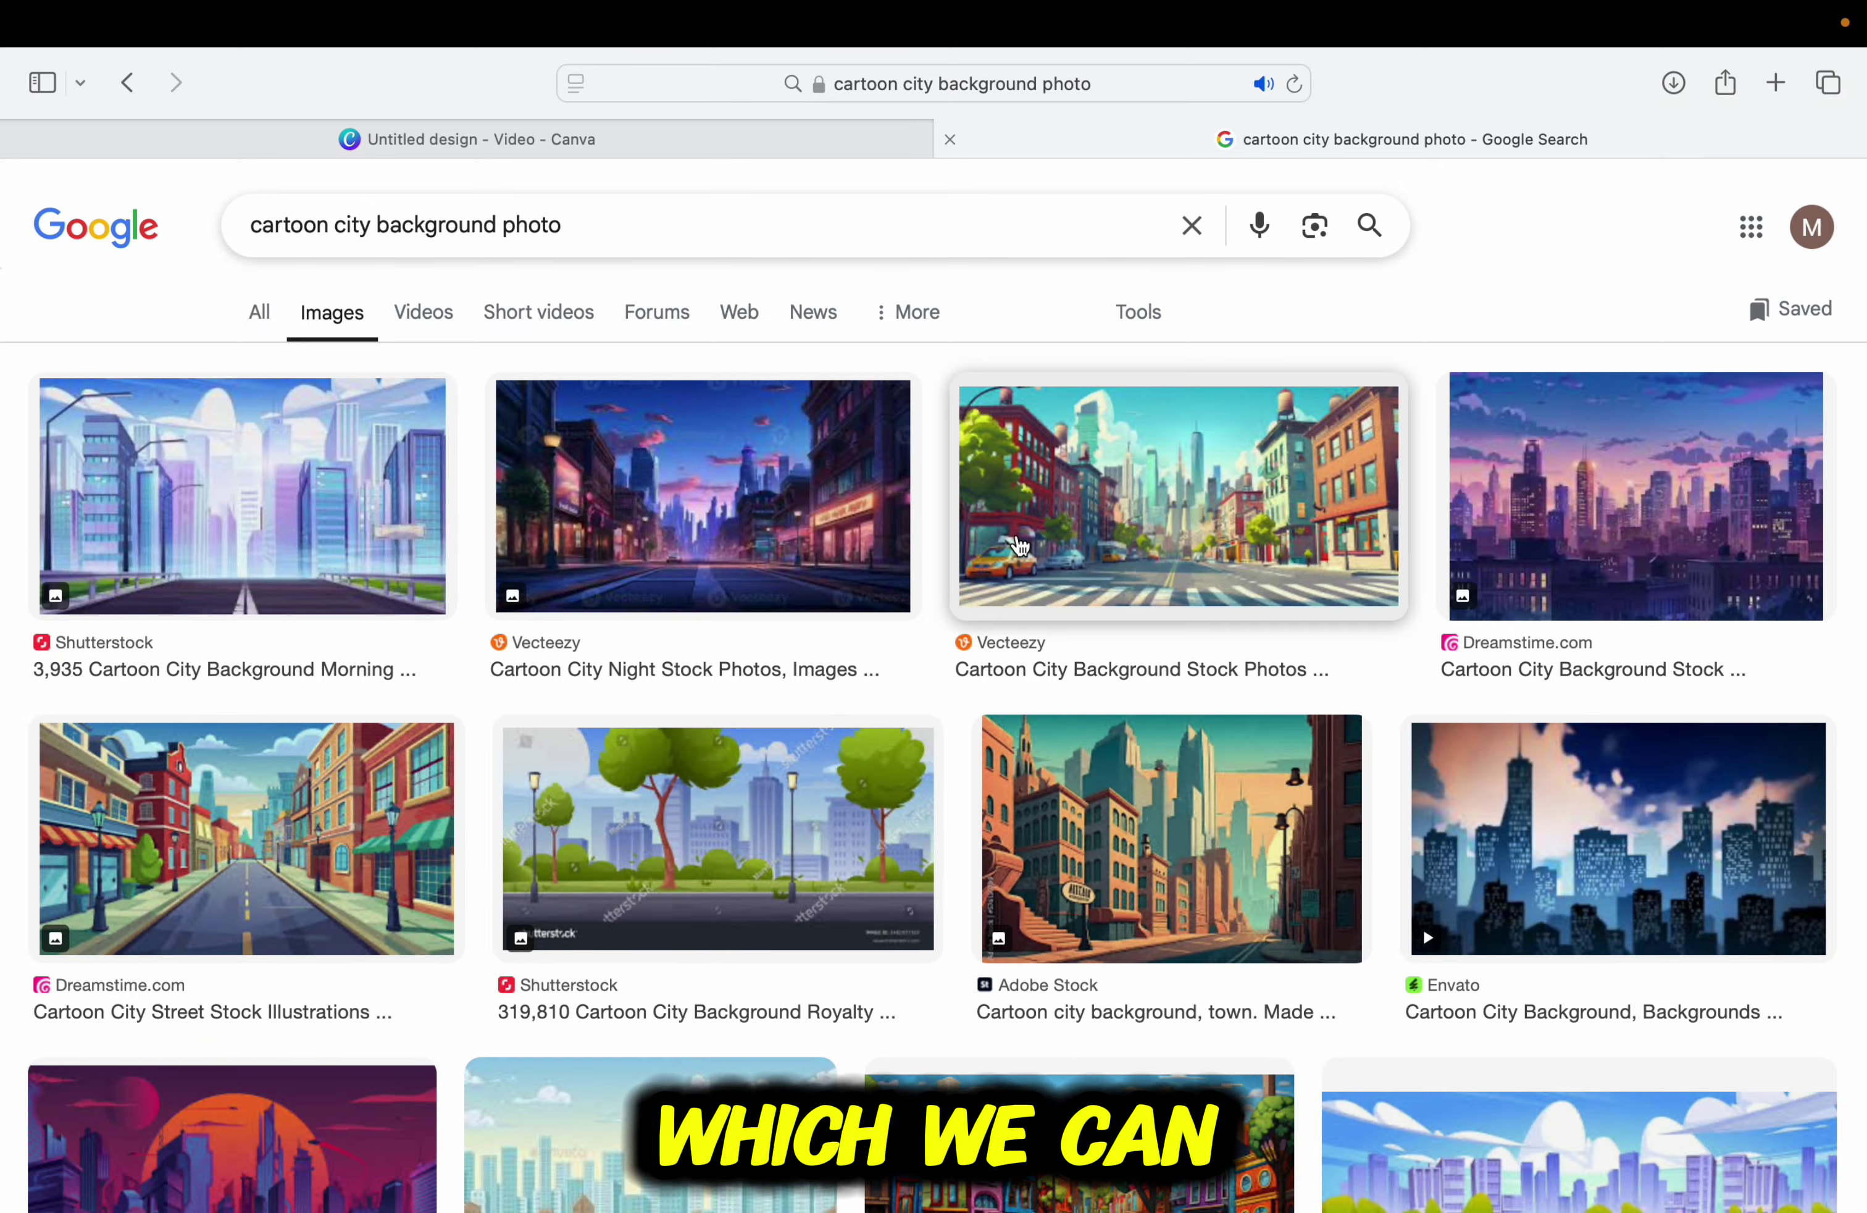
{"action": "scroll", "coordinate": [1496, 543], "scroll_direction": "down", "scroll_amount": 5}
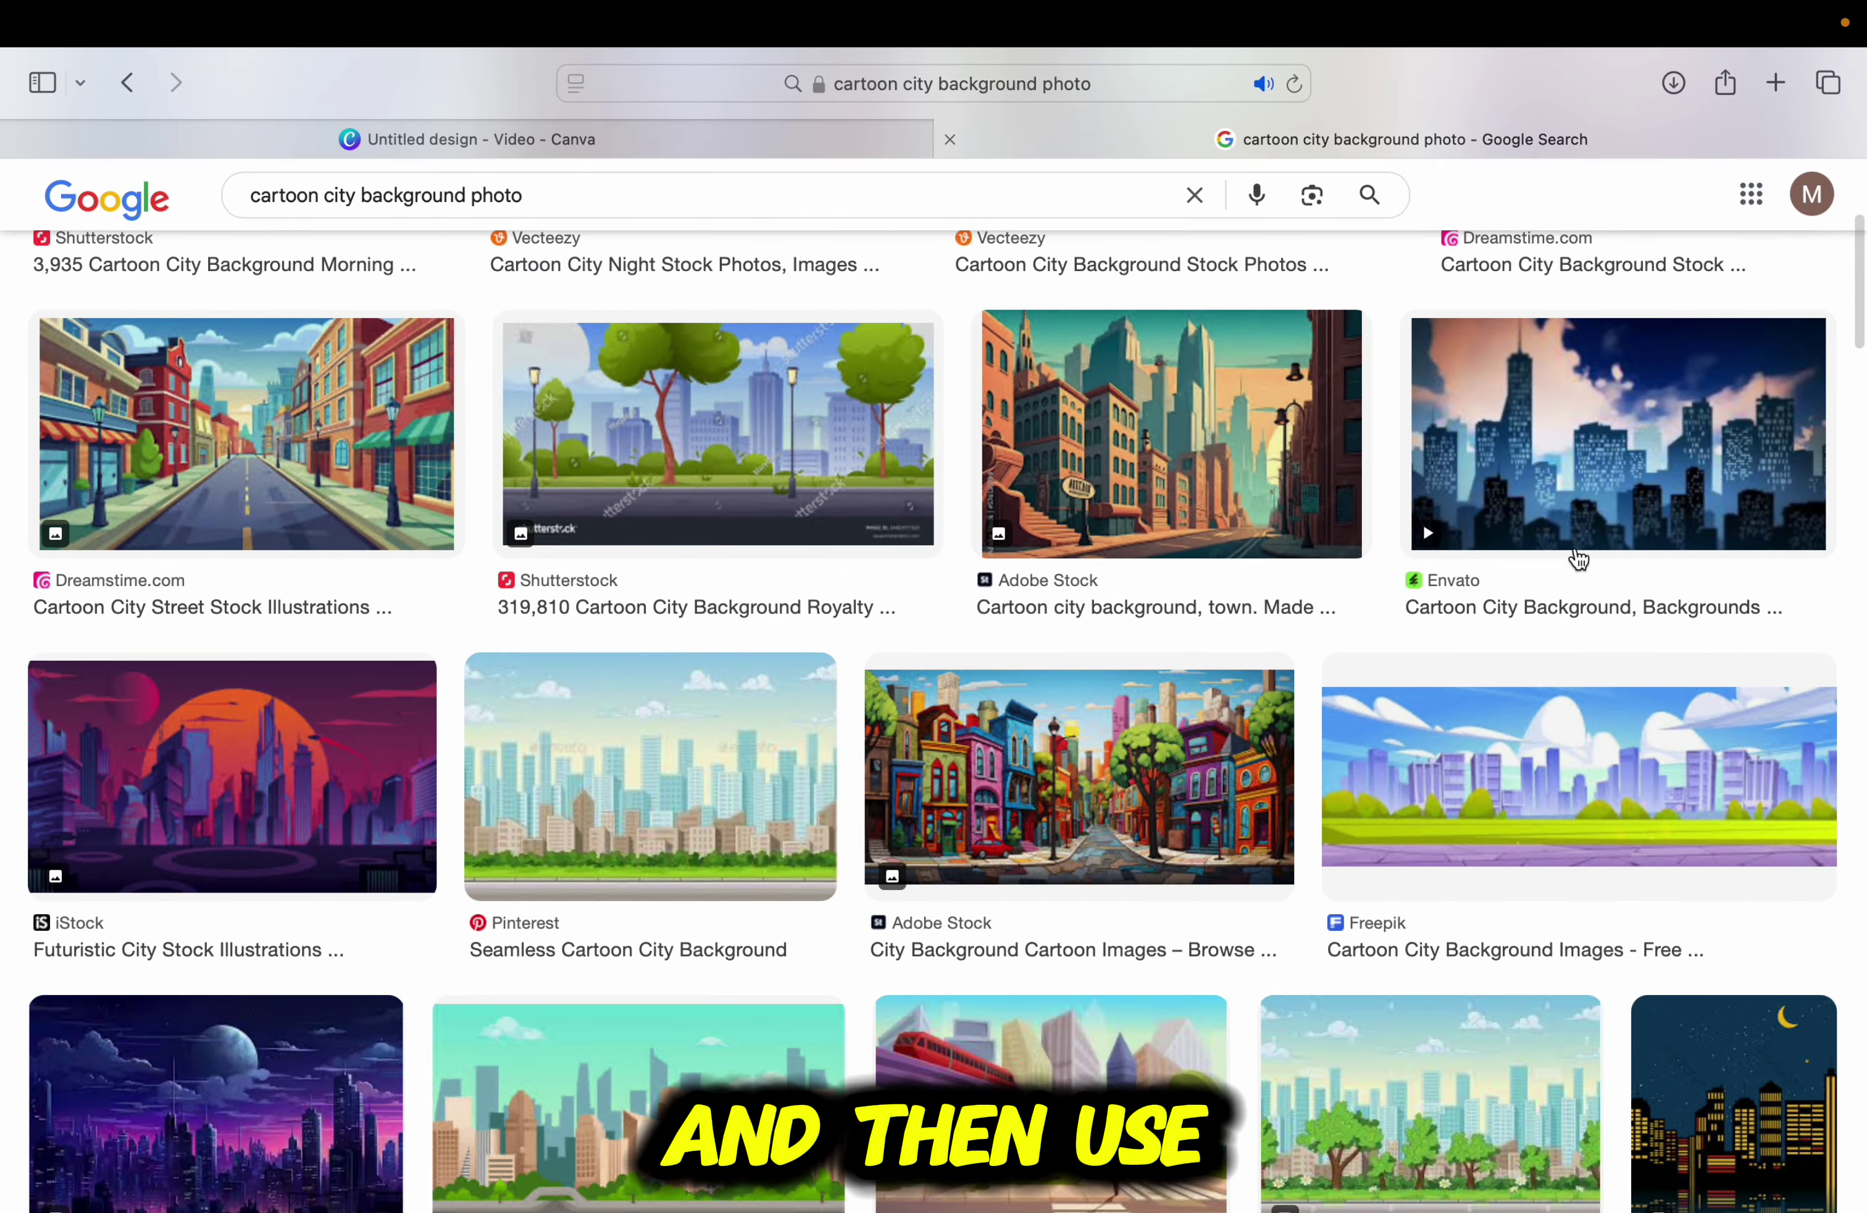
{"action": "scroll", "coordinate": [1579, 559], "scroll_direction": "down", "scroll_amount": 5}
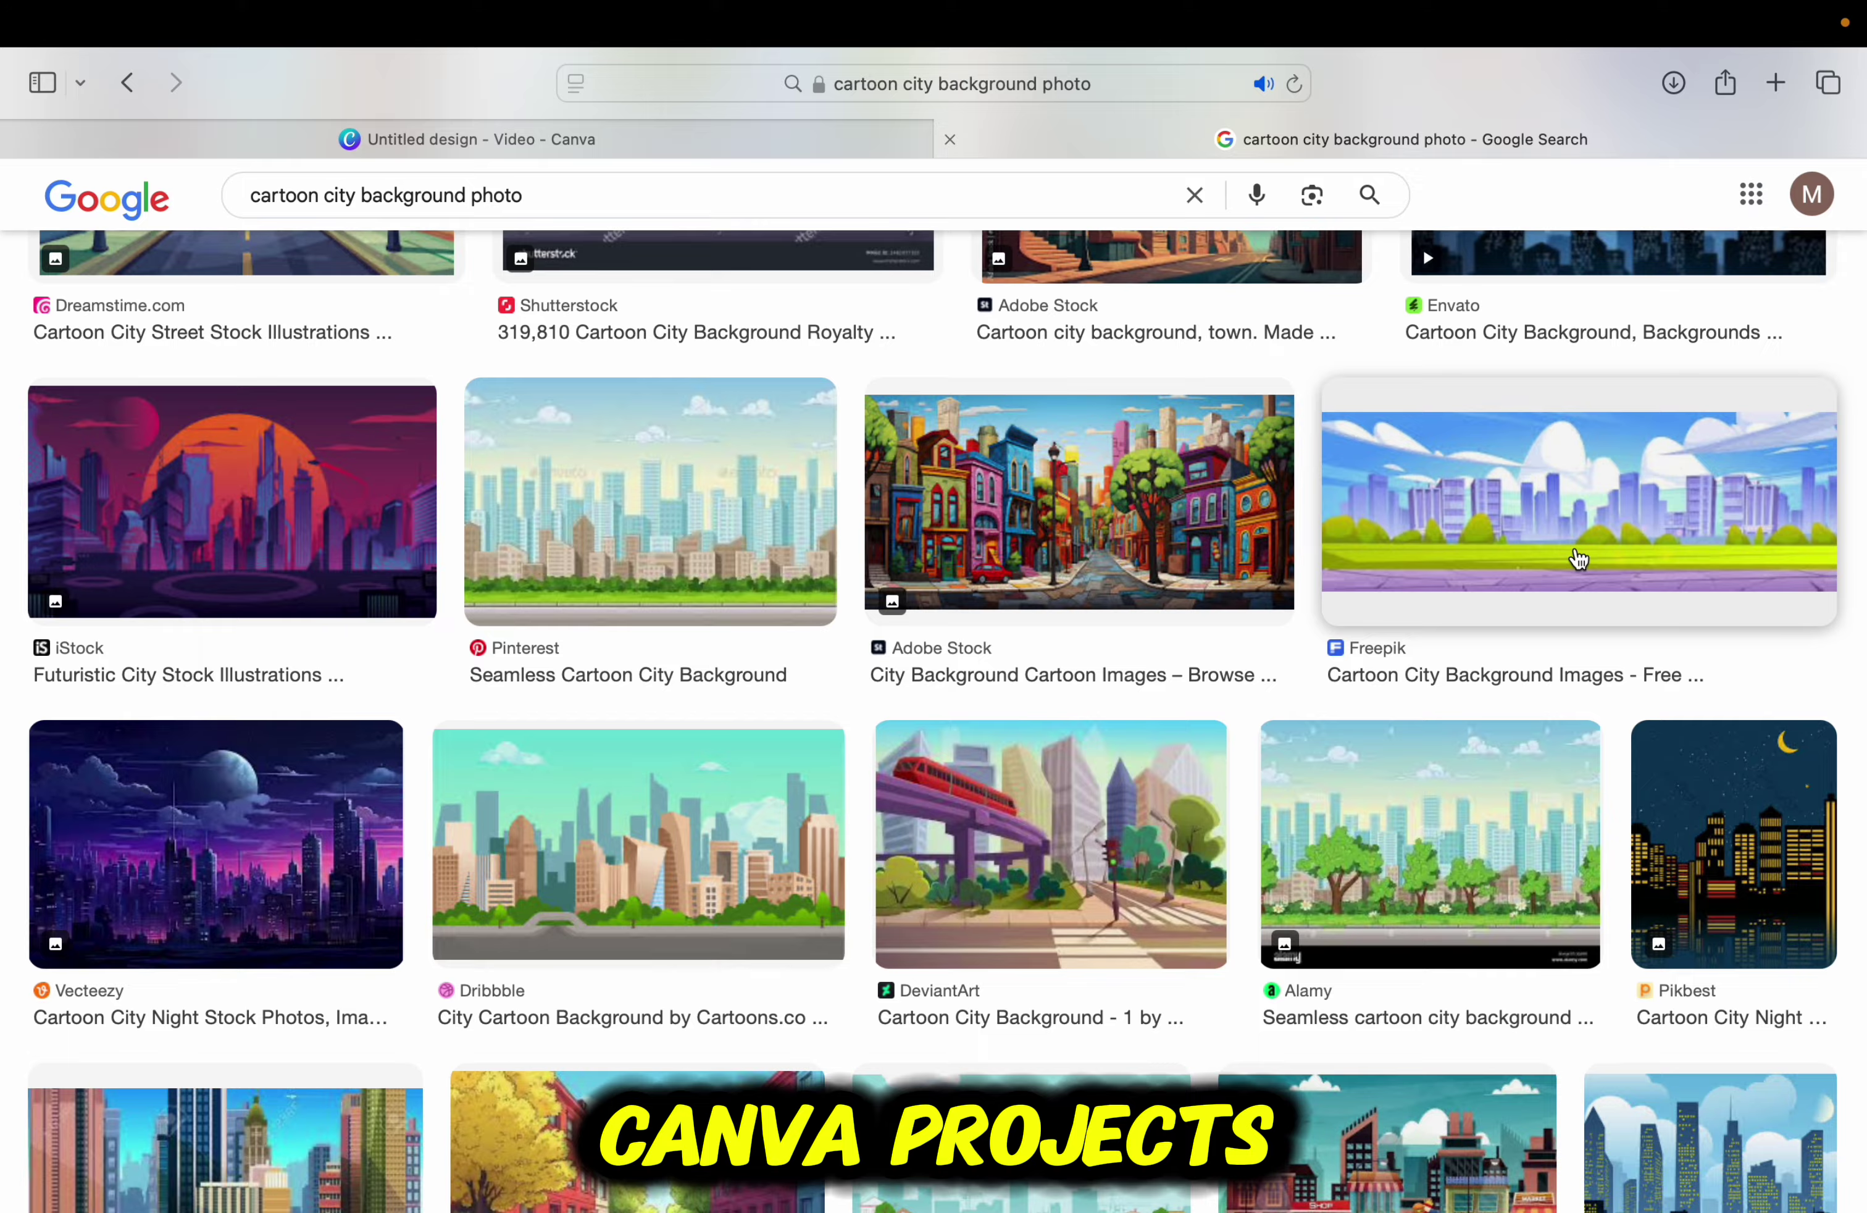
{"action": "scroll", "coordinate": [1578, 559], "scroll_direction": "down", "scroll_amount": 5}
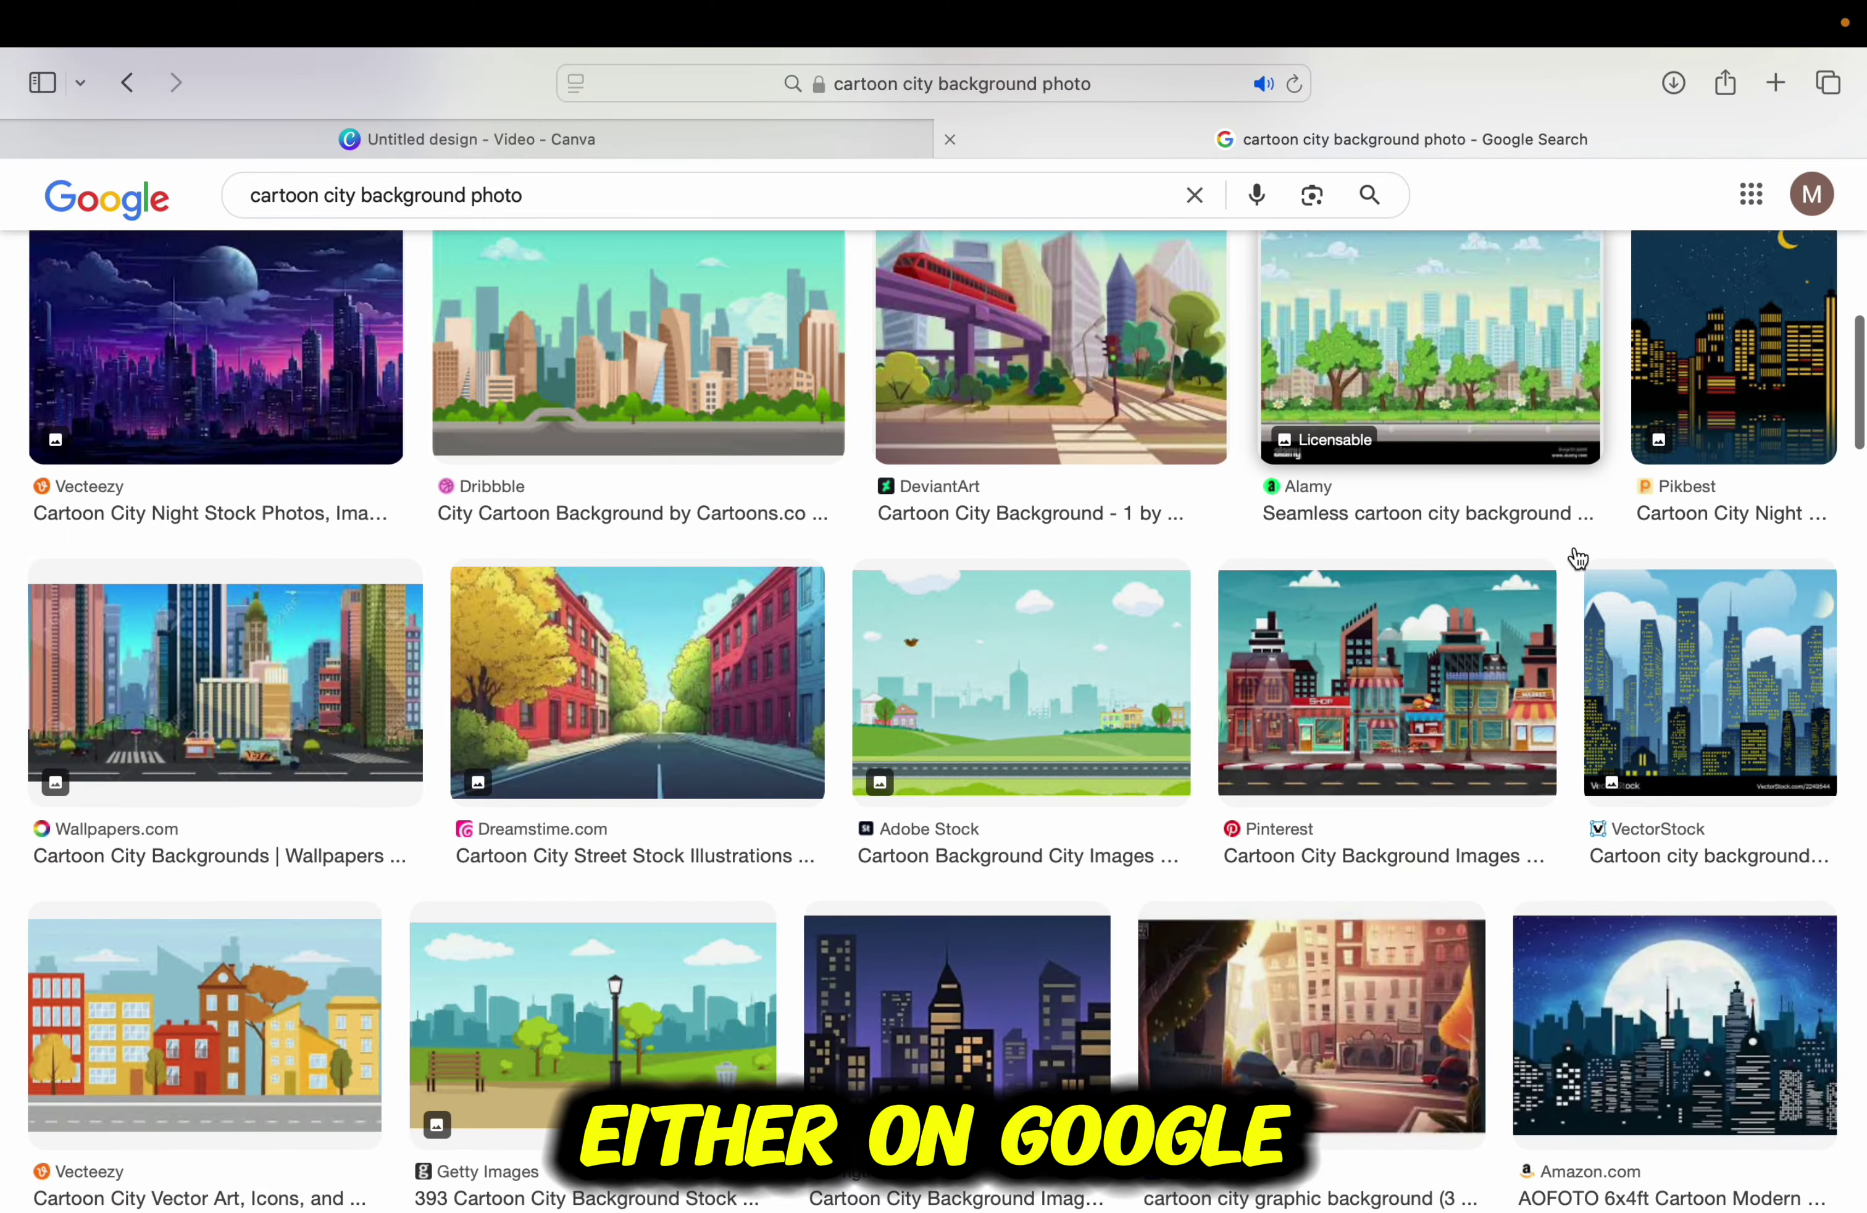
{"action": "scroll", "coordinate": [1579, 555], "scroll_direction": "down", "scroll_amount": 3}
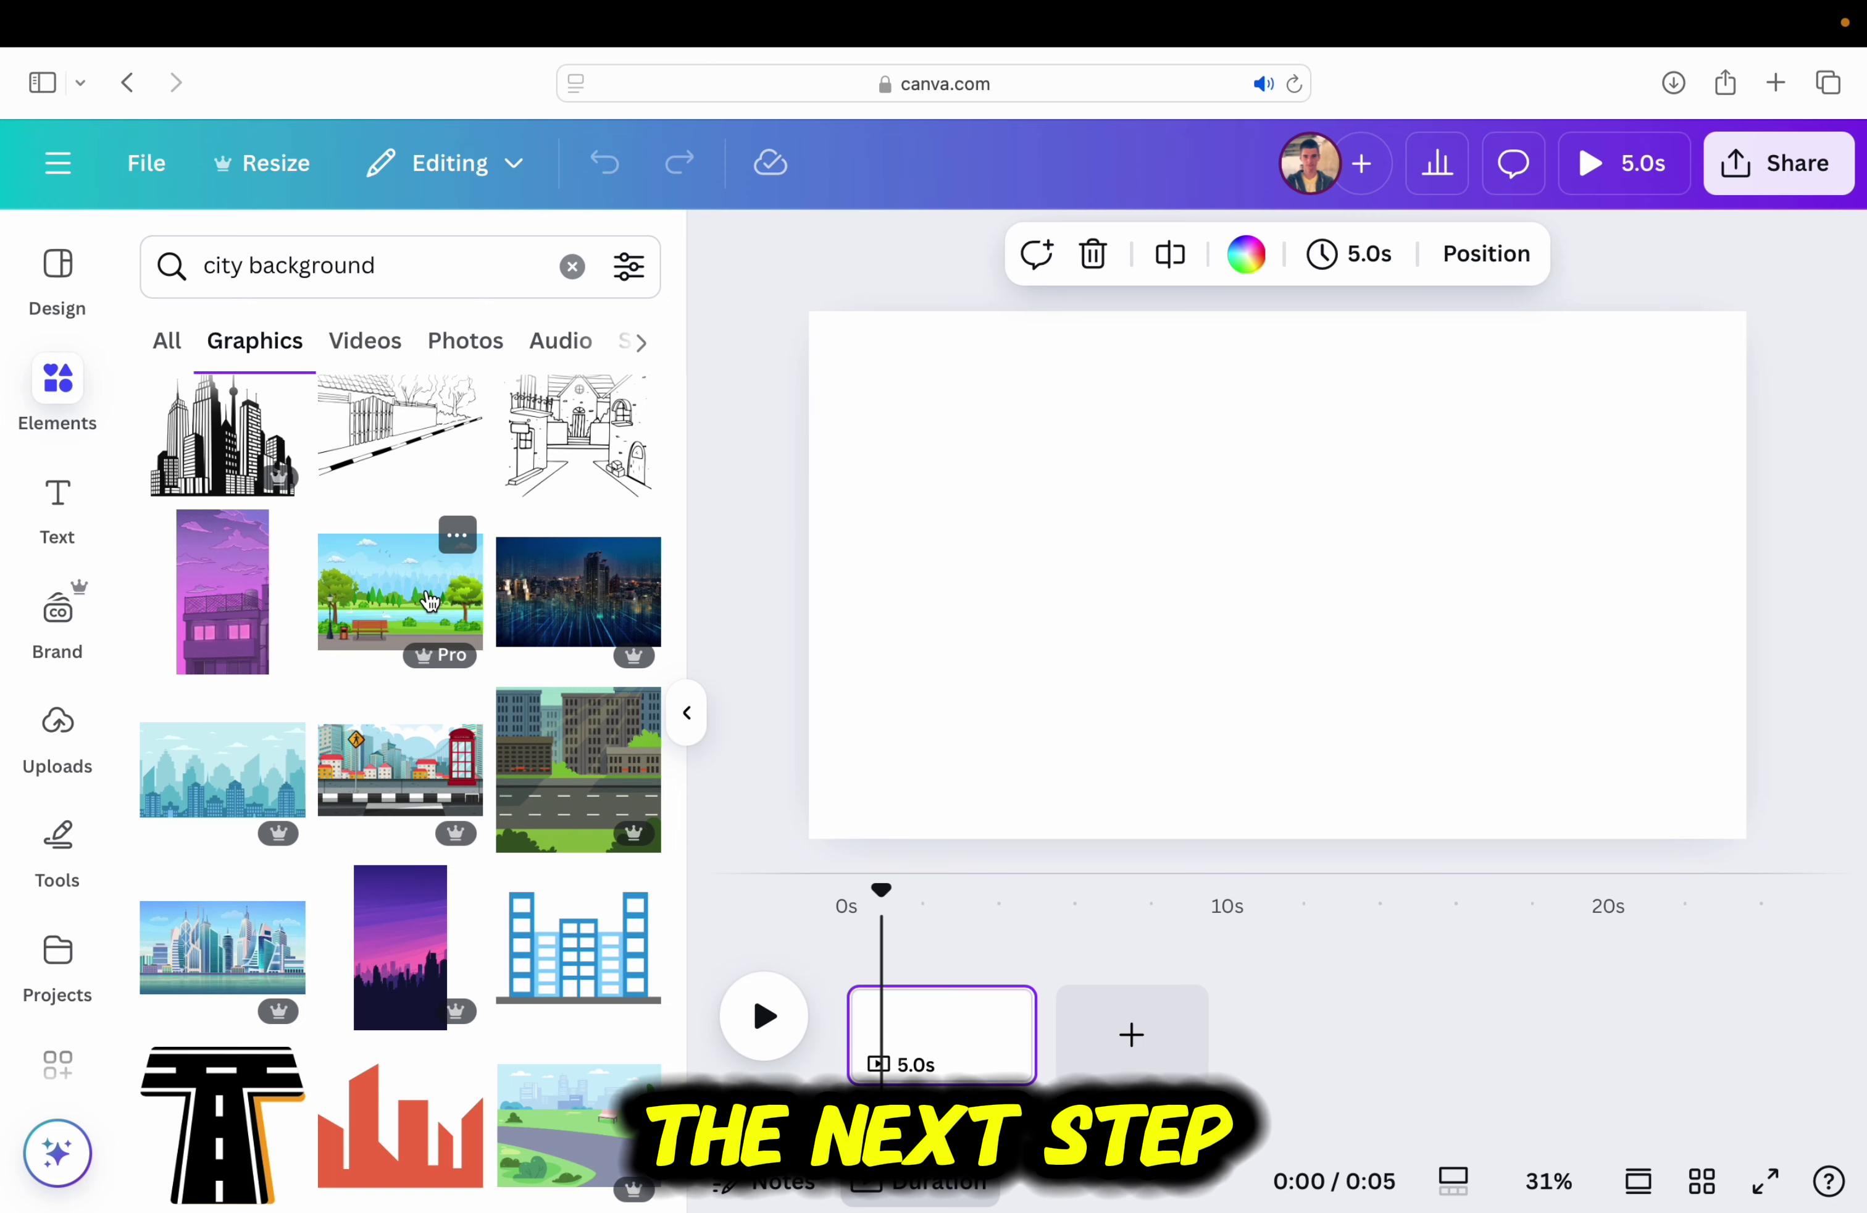
Back in Canva, add the park graphic with the lake and red bench and enlarge it to fill the whole page
{"action": "left_click", "coordinate": [431, 602]}
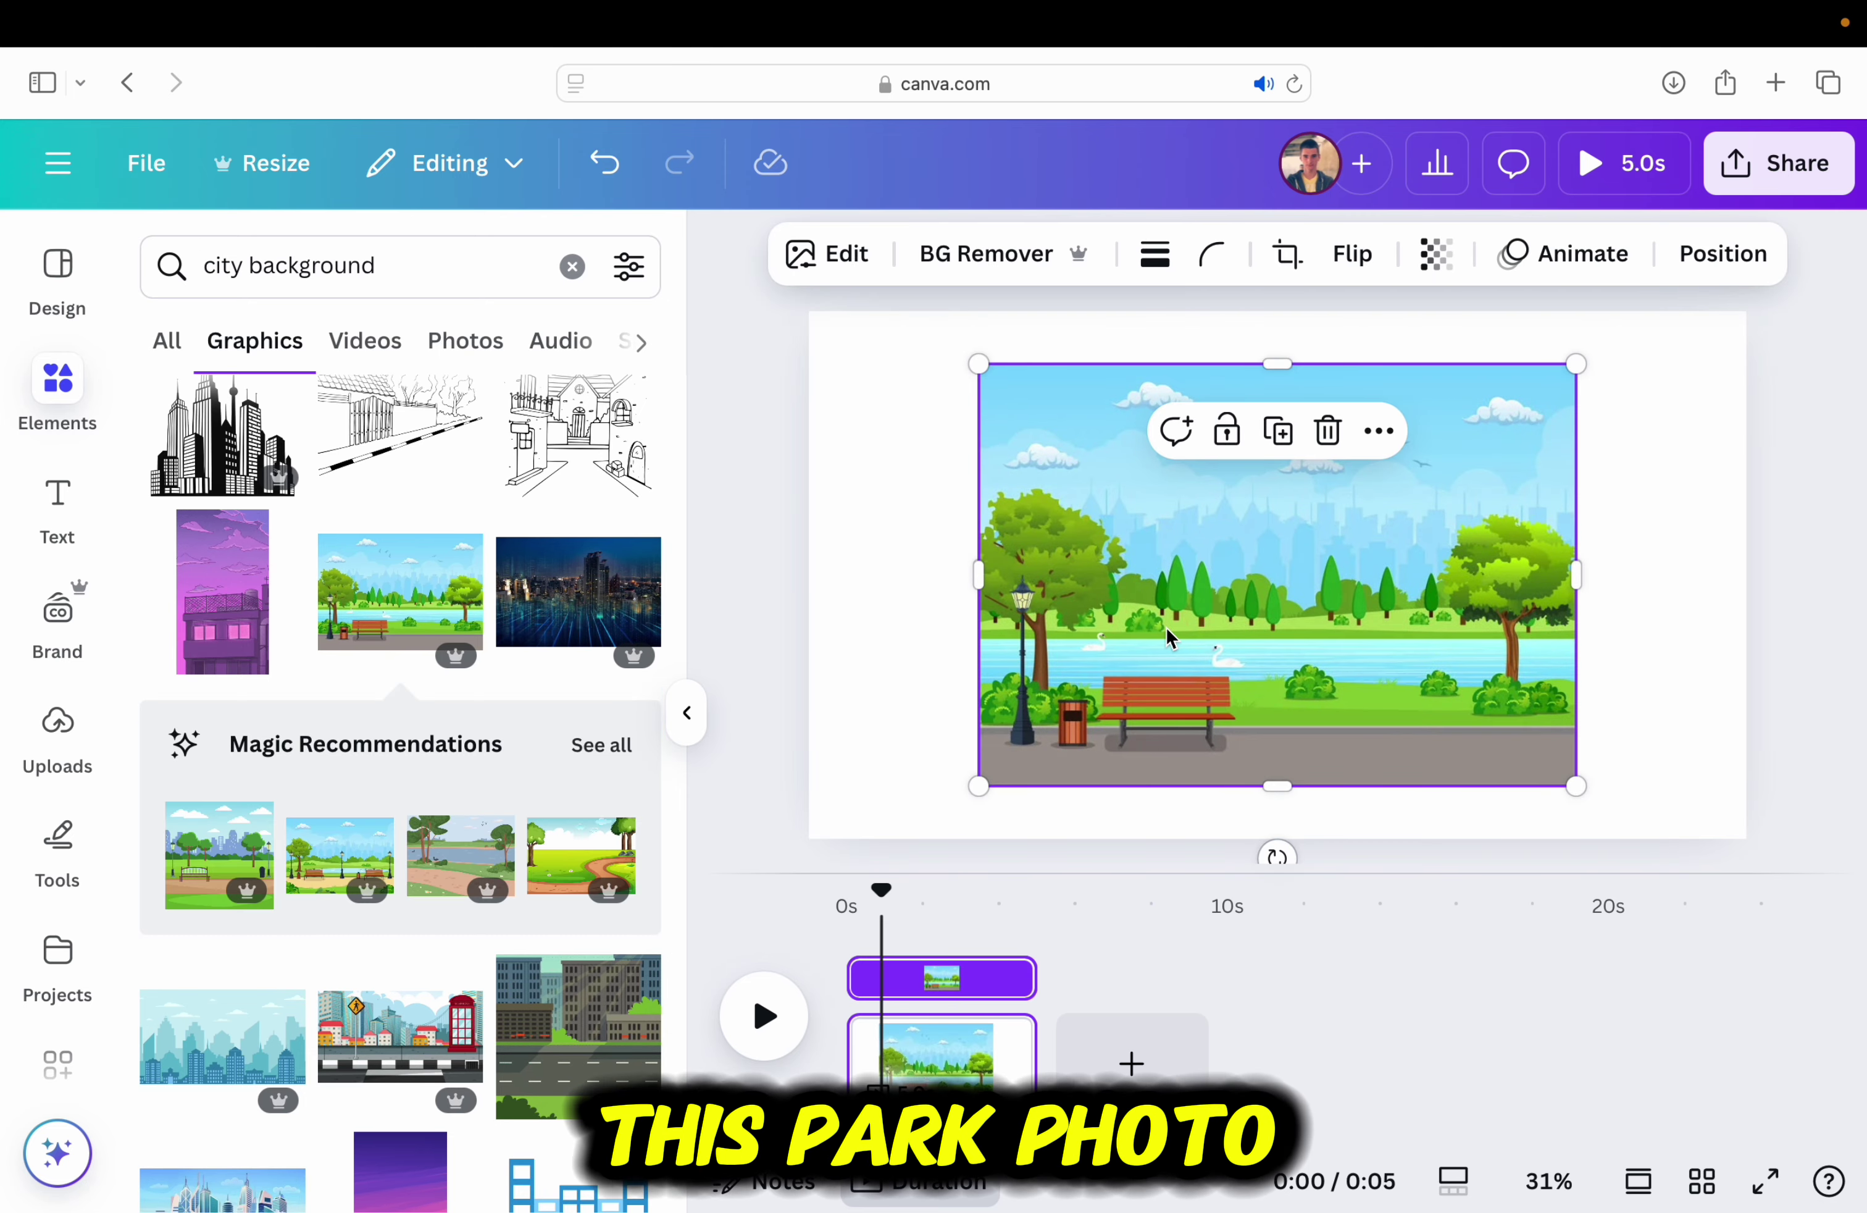
{"action": "left_click_drag", "start_coordinate": [1143, 611], "coordinate": [974, 558]}
{"action": "left_click_drag", "start_coordinate": [1406, 733], "coordinate": [1795, 906]}
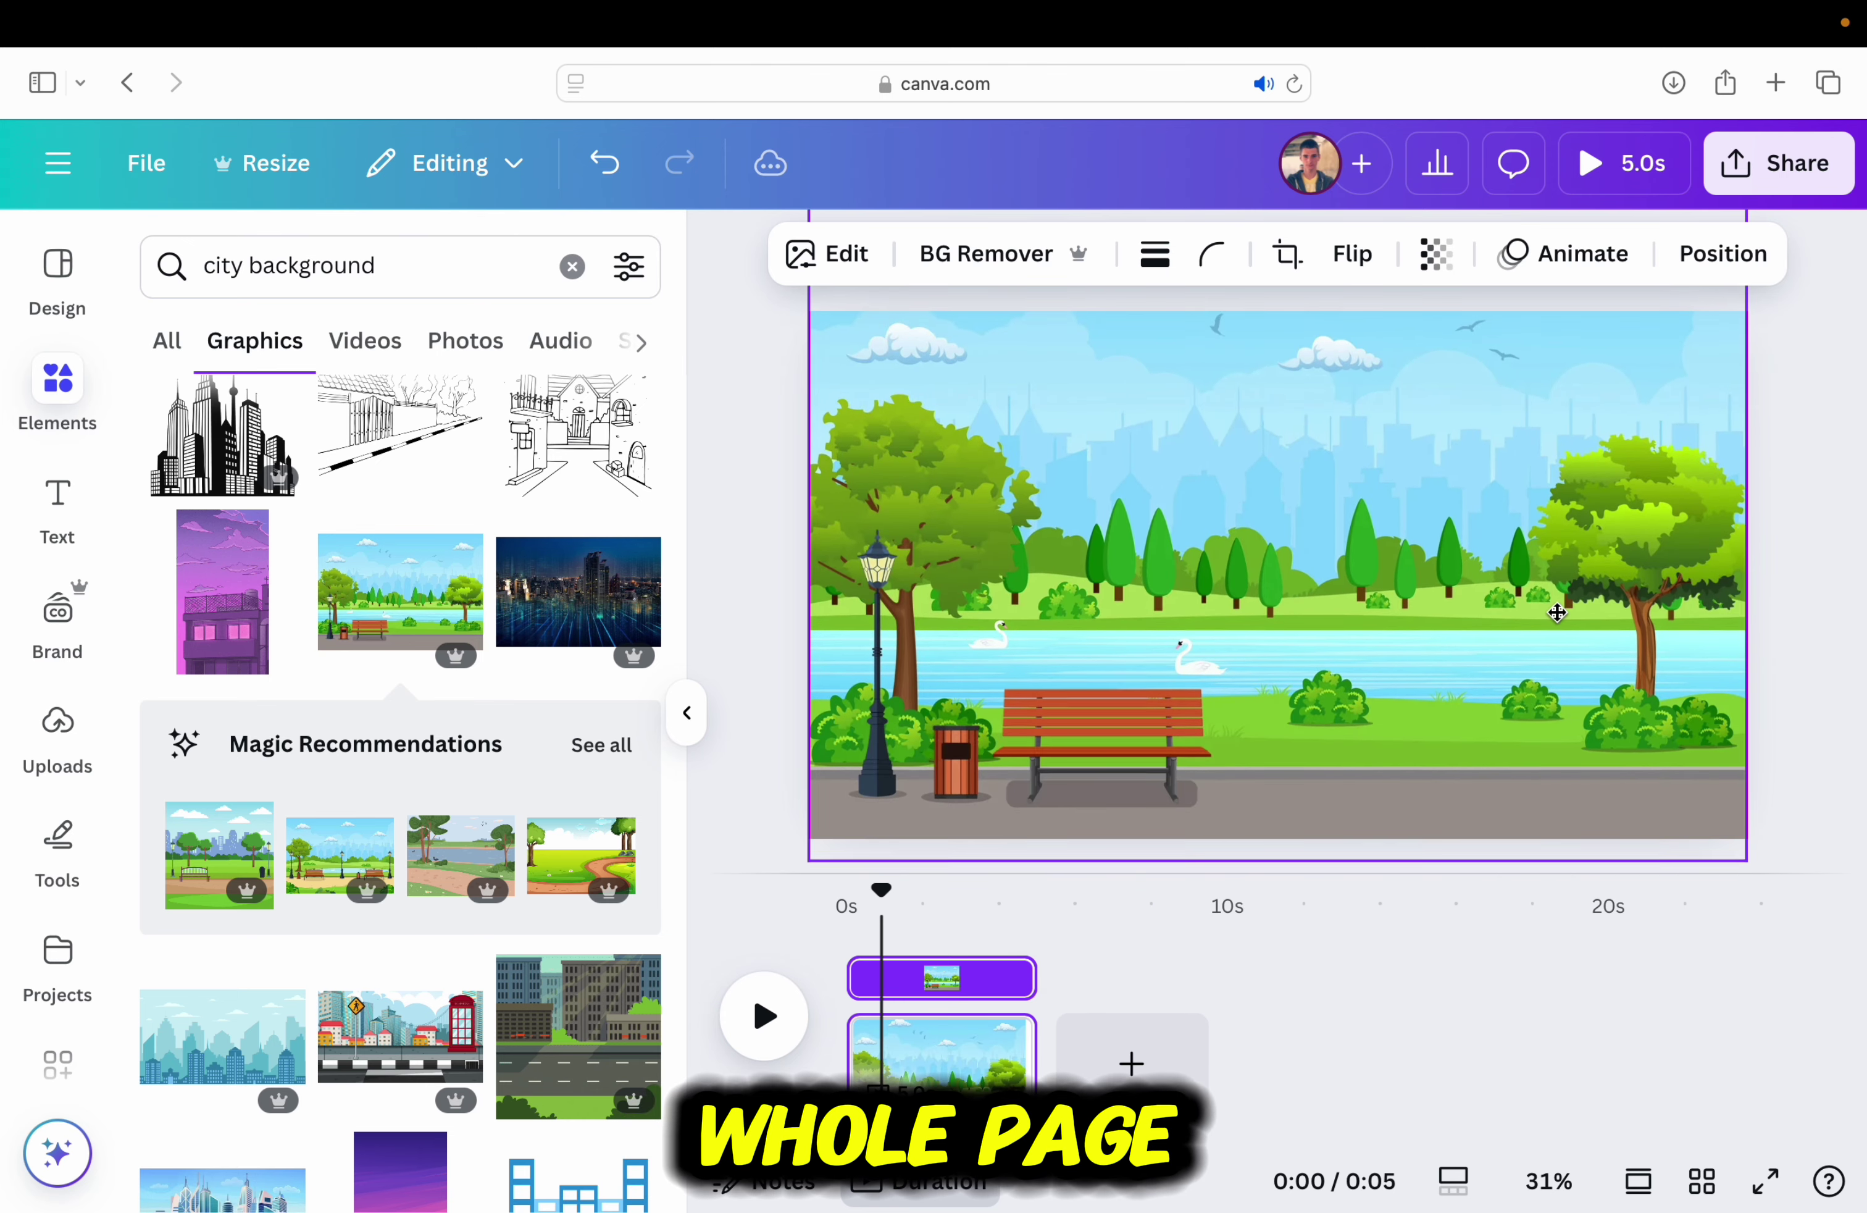
{"action": "left_click", "coordinate": [724, 666]}
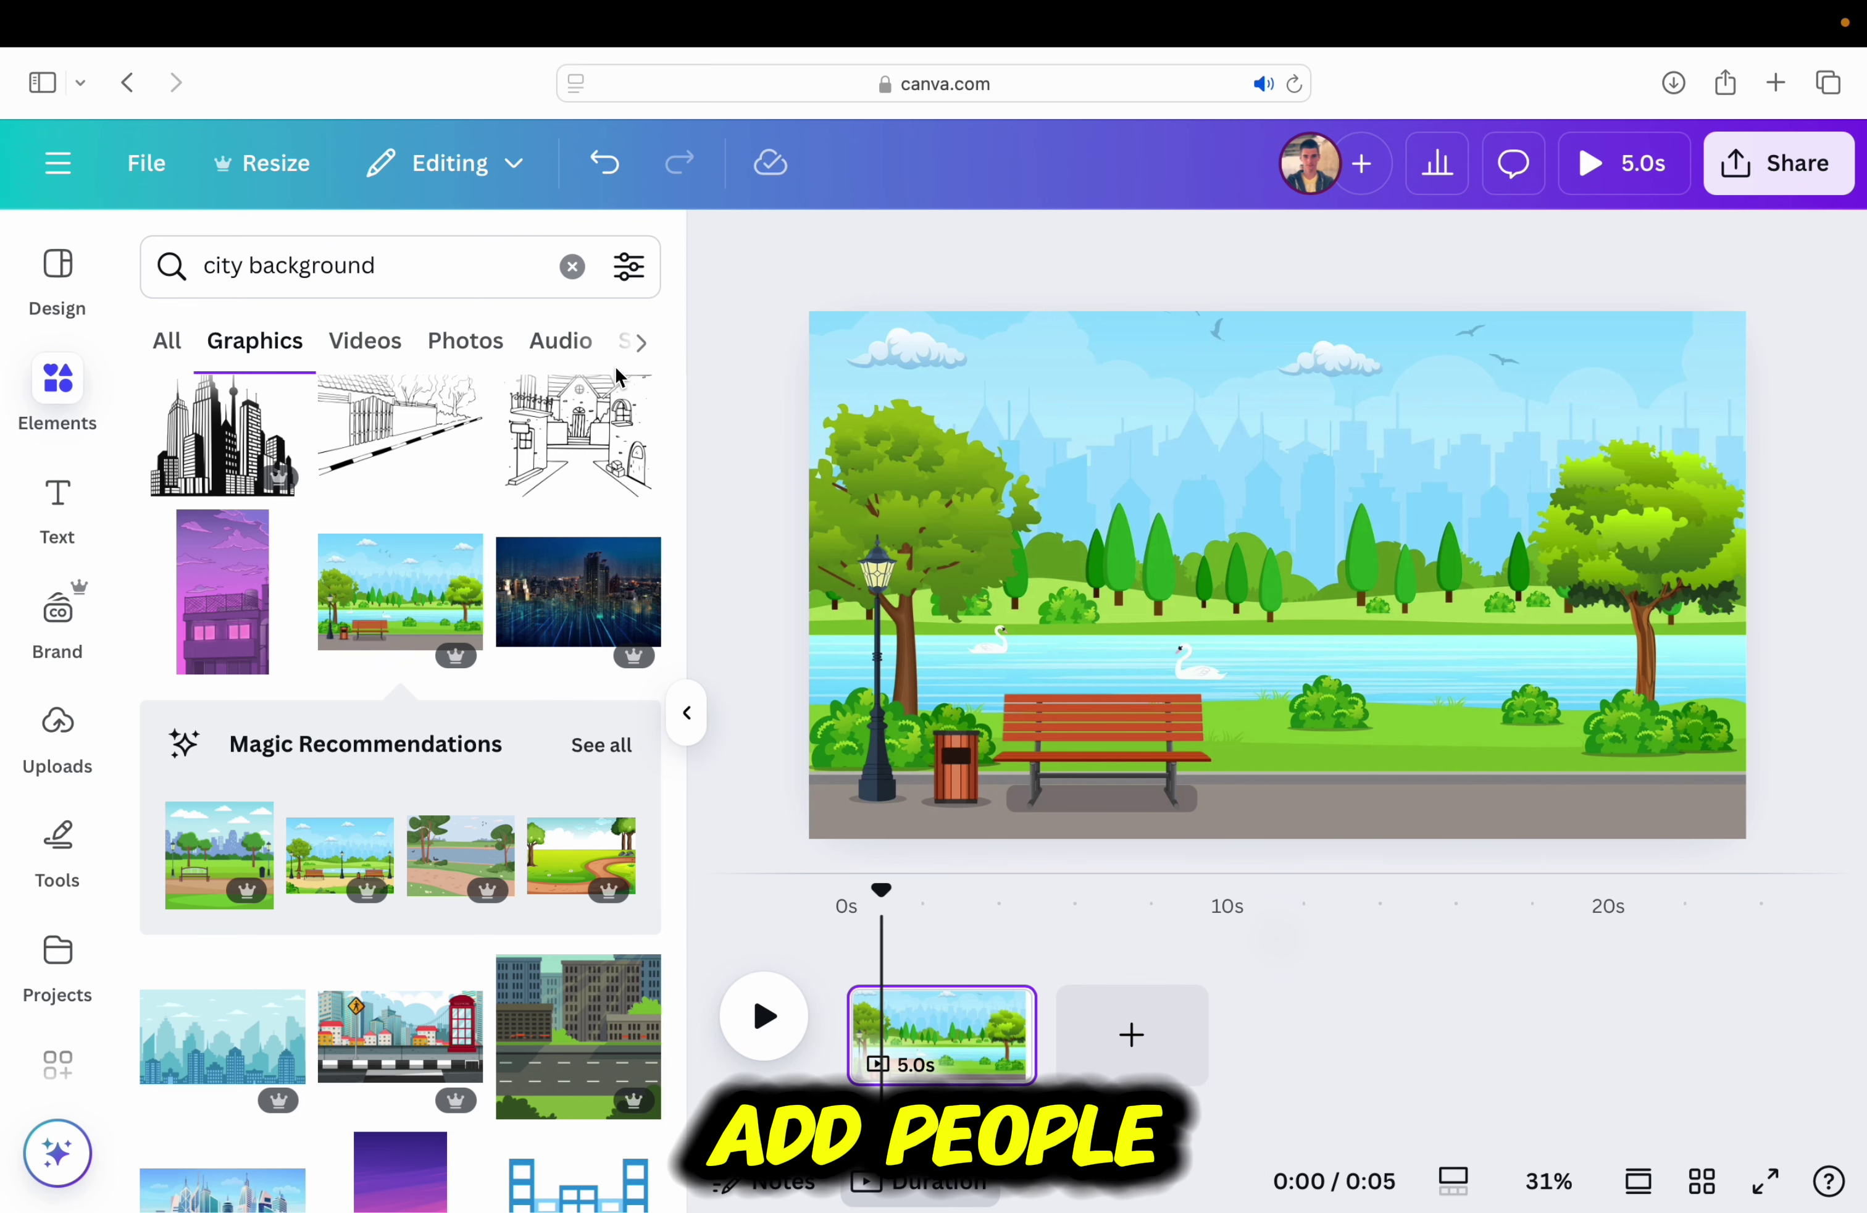
Search the element graphics for "man walking" and add the walking woman carrying shopping bags to the page
{"action": "left_click", "coordinate": [572, 266]}
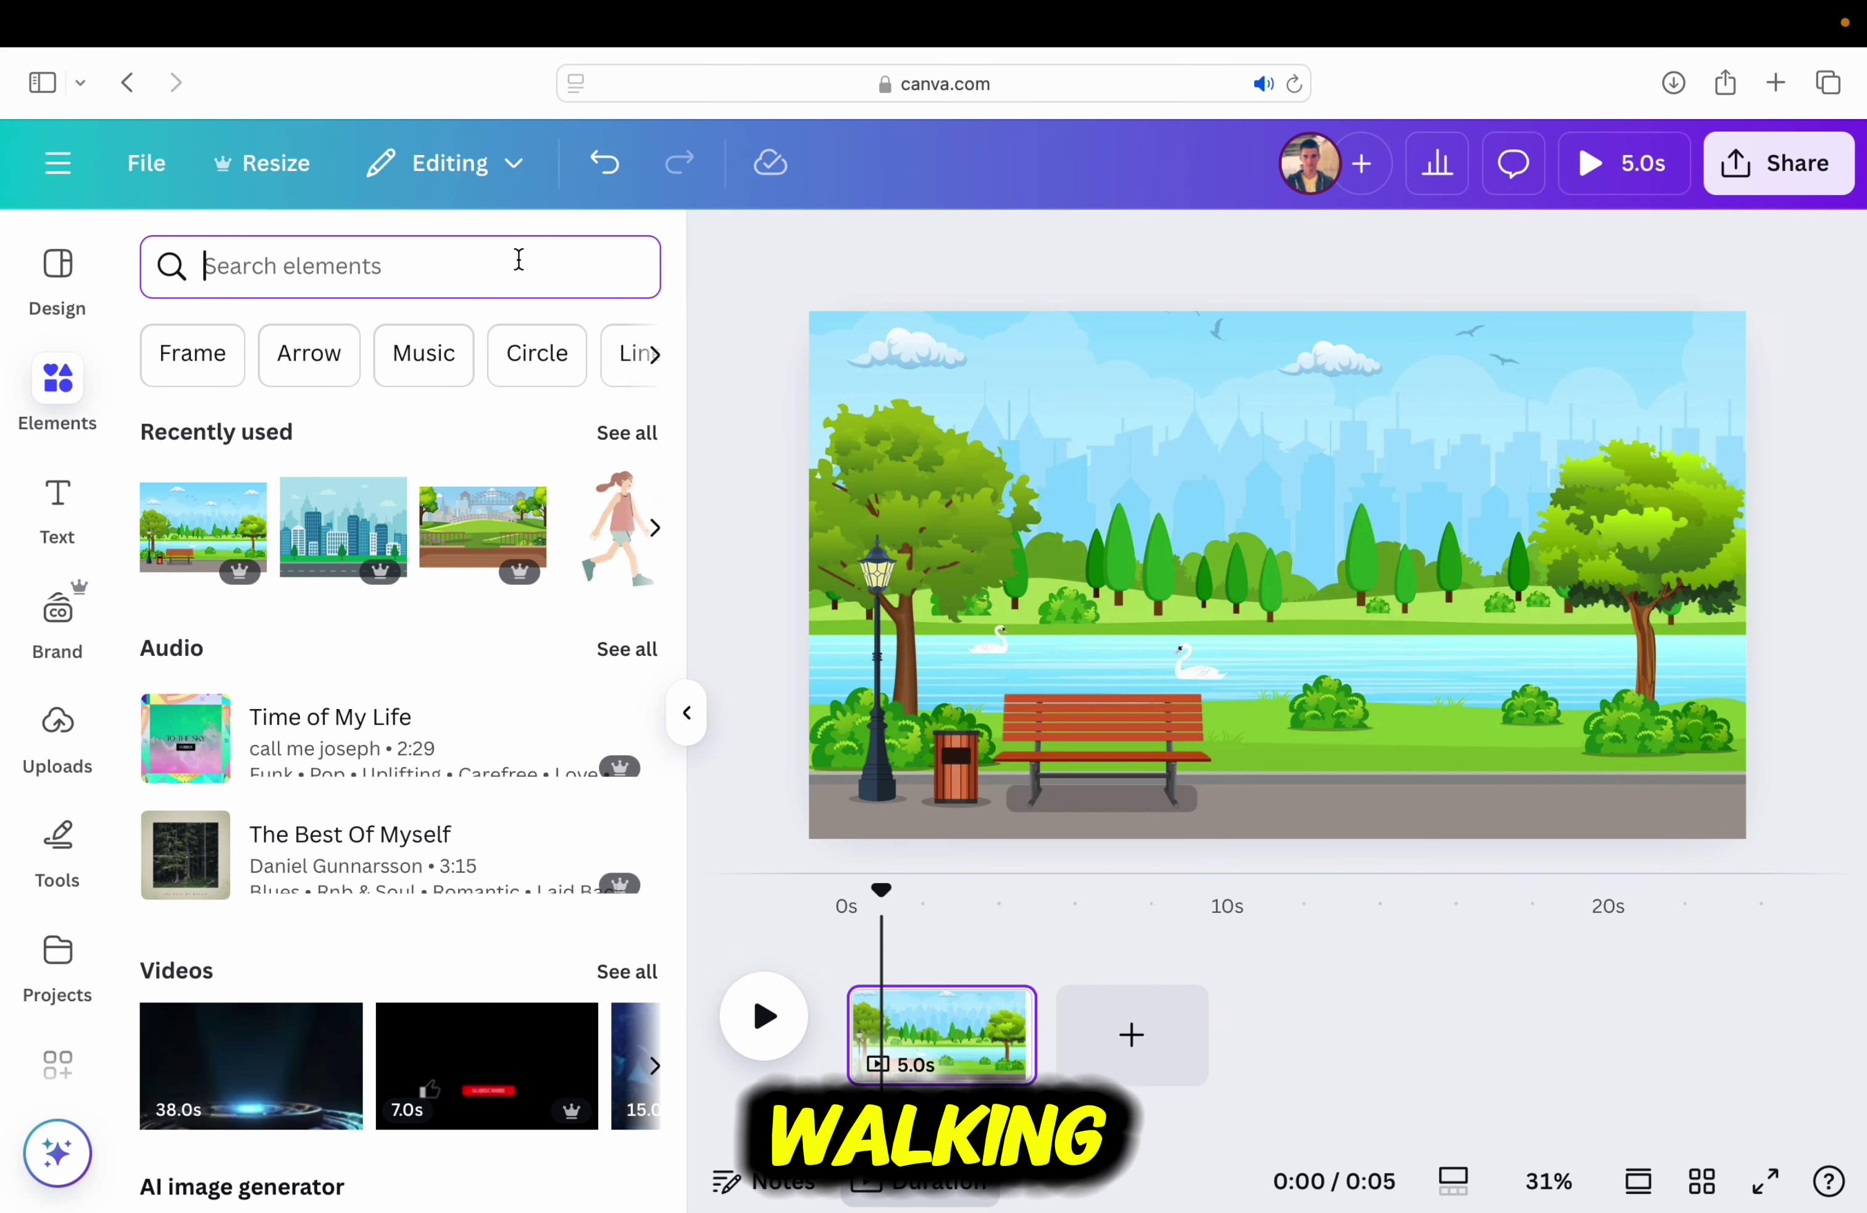
{"action": "type", "text": "man walking"}
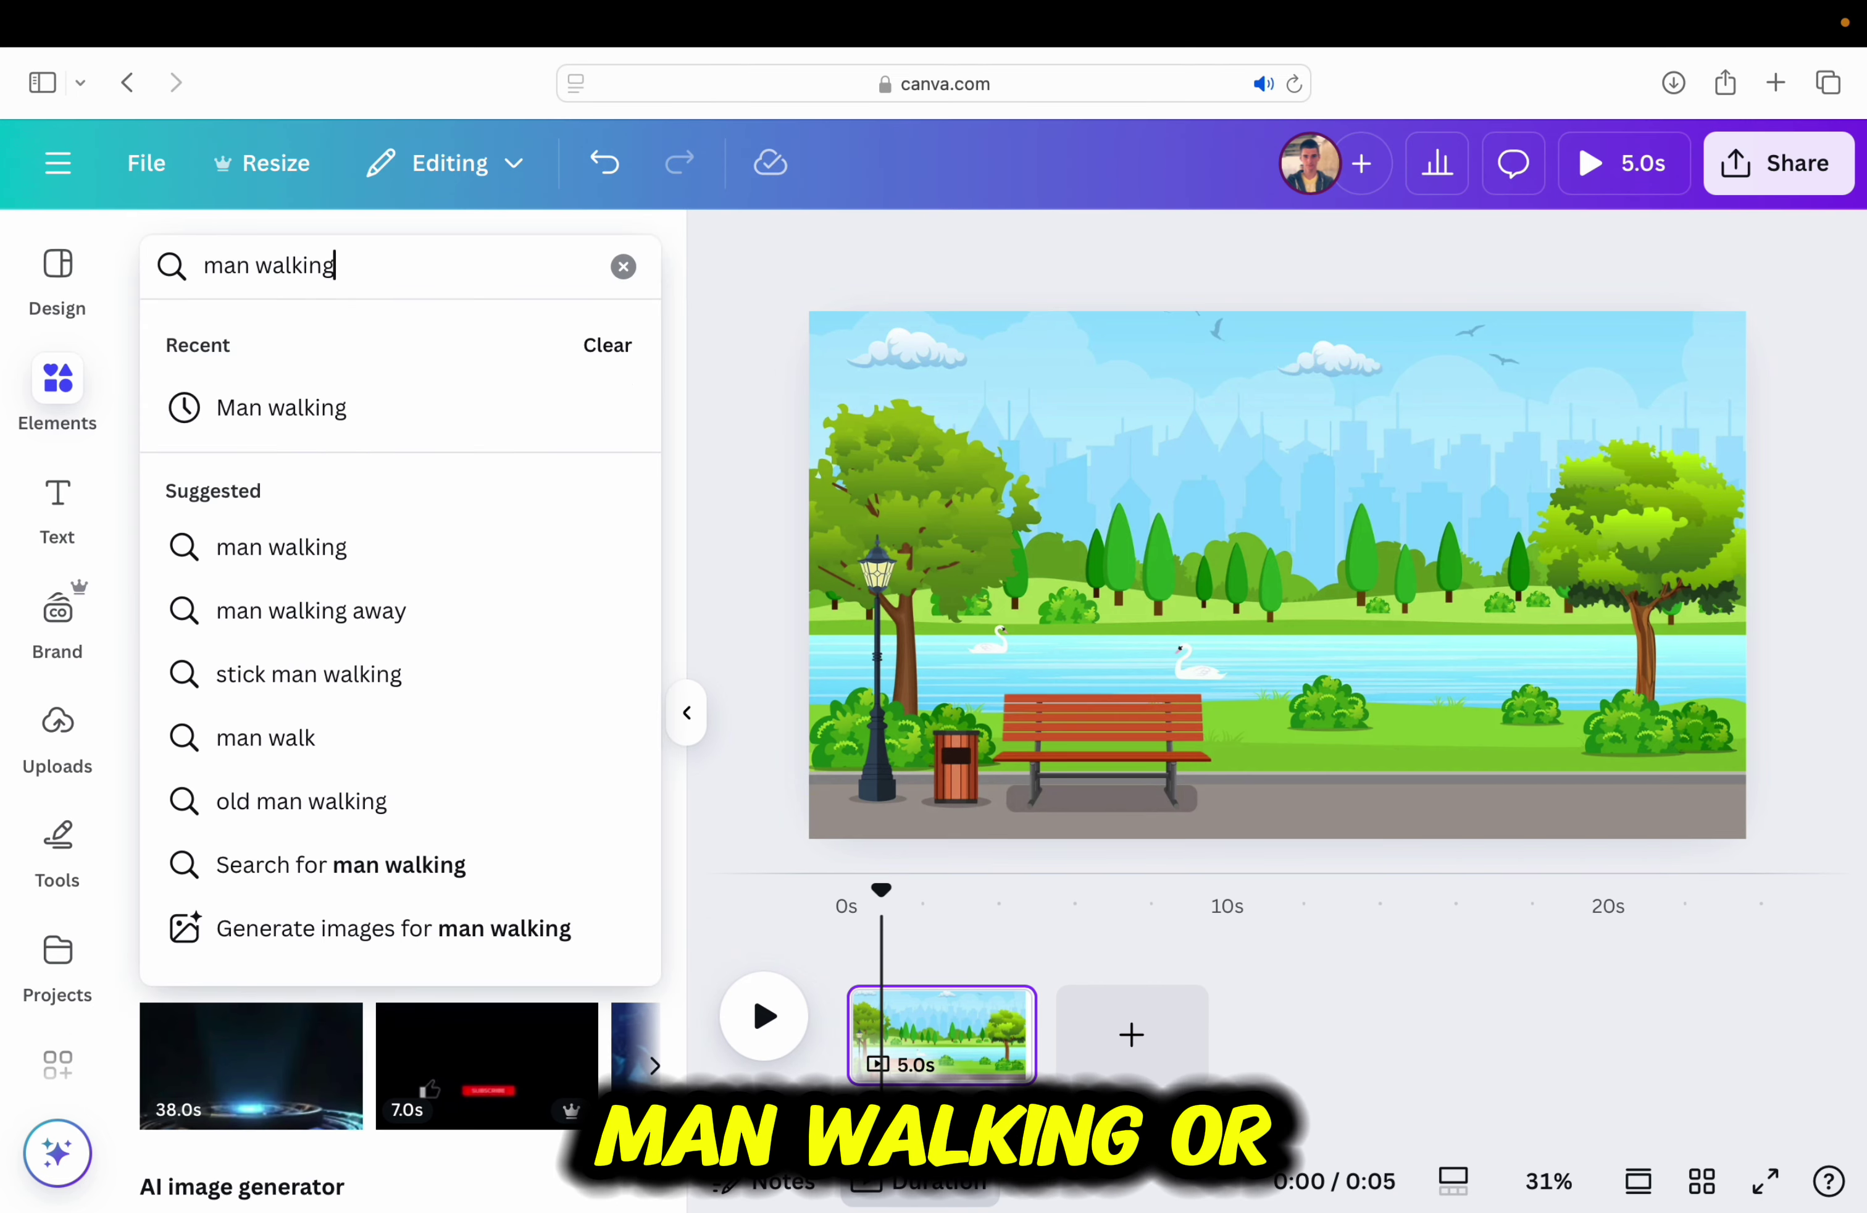
{"action": "key", "text": "Return"}
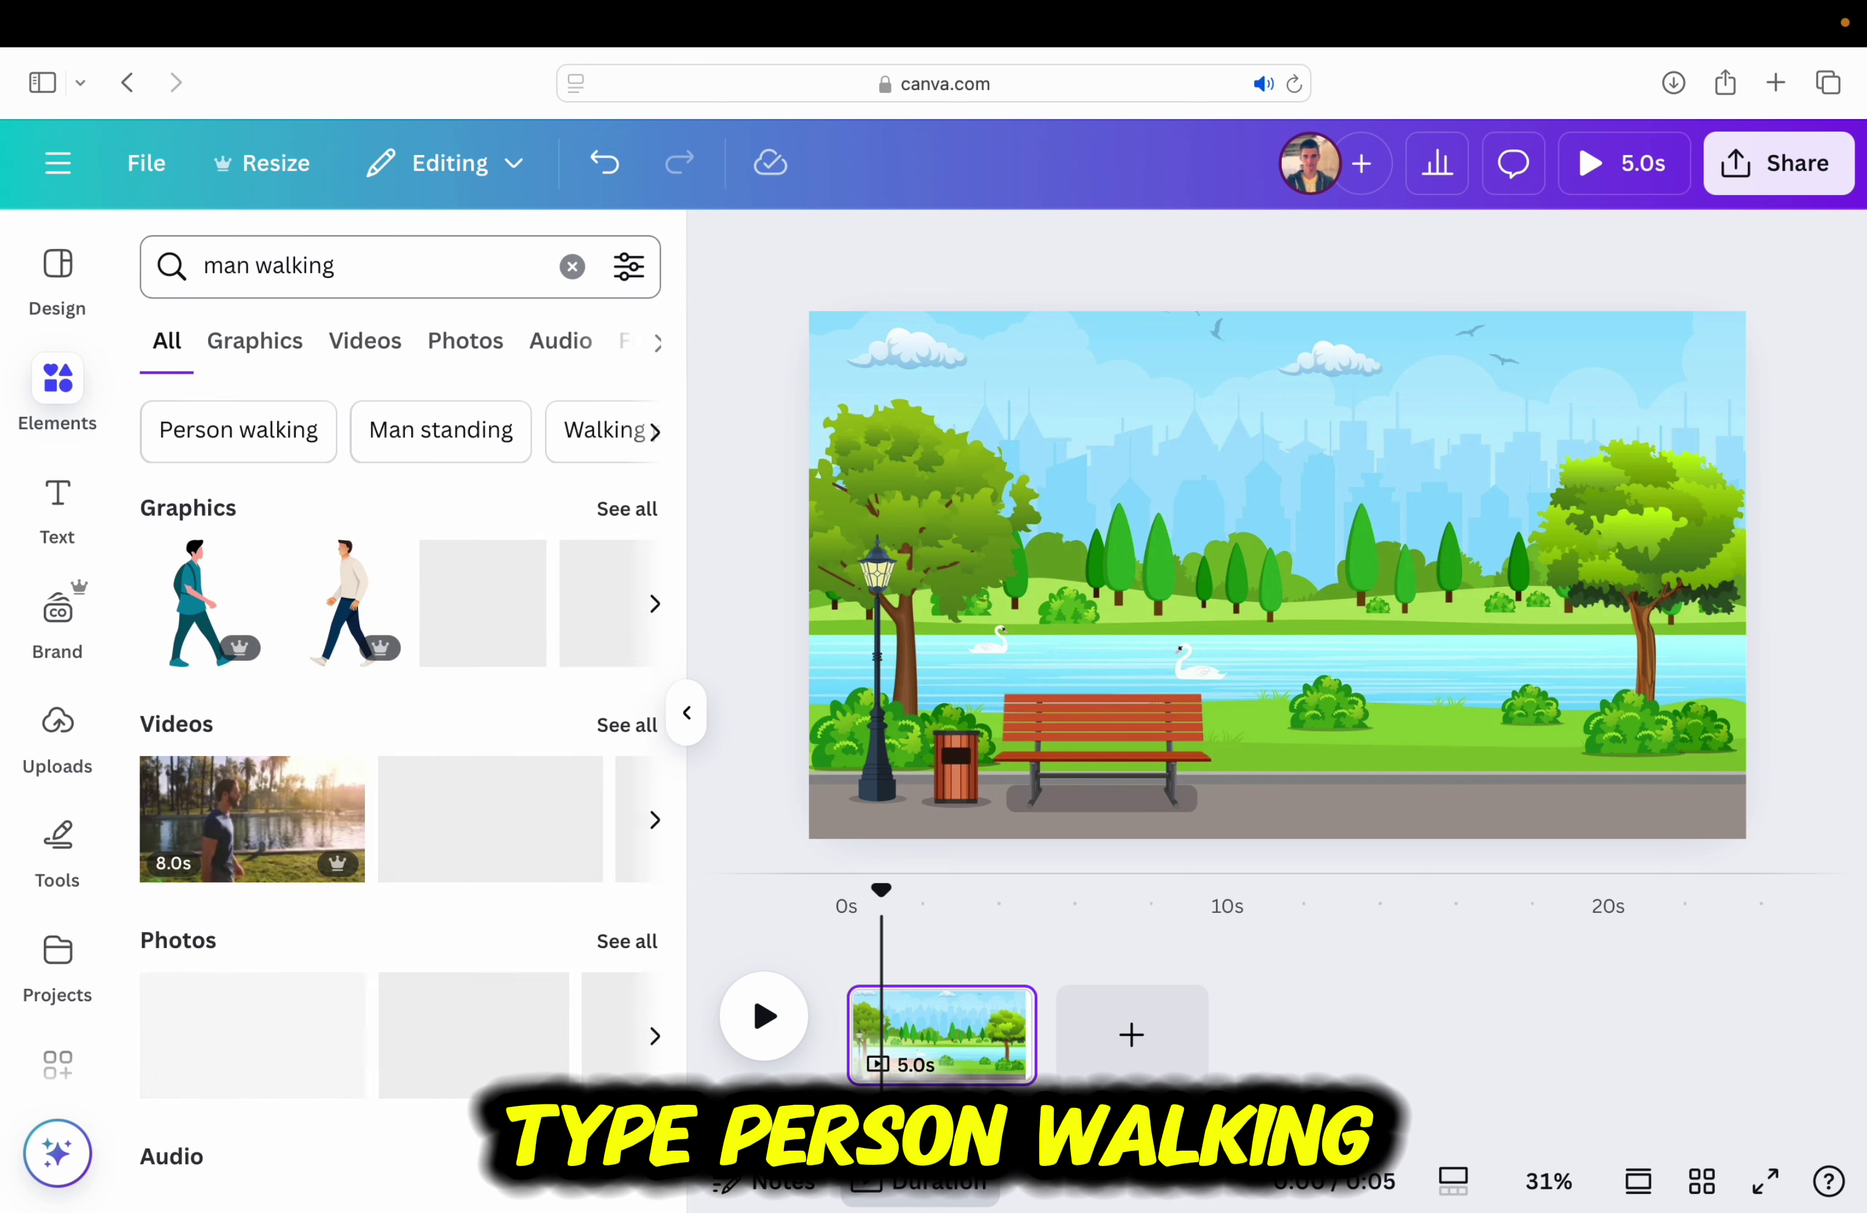
{"action": "left_click", "coordinate": [276, 343]}
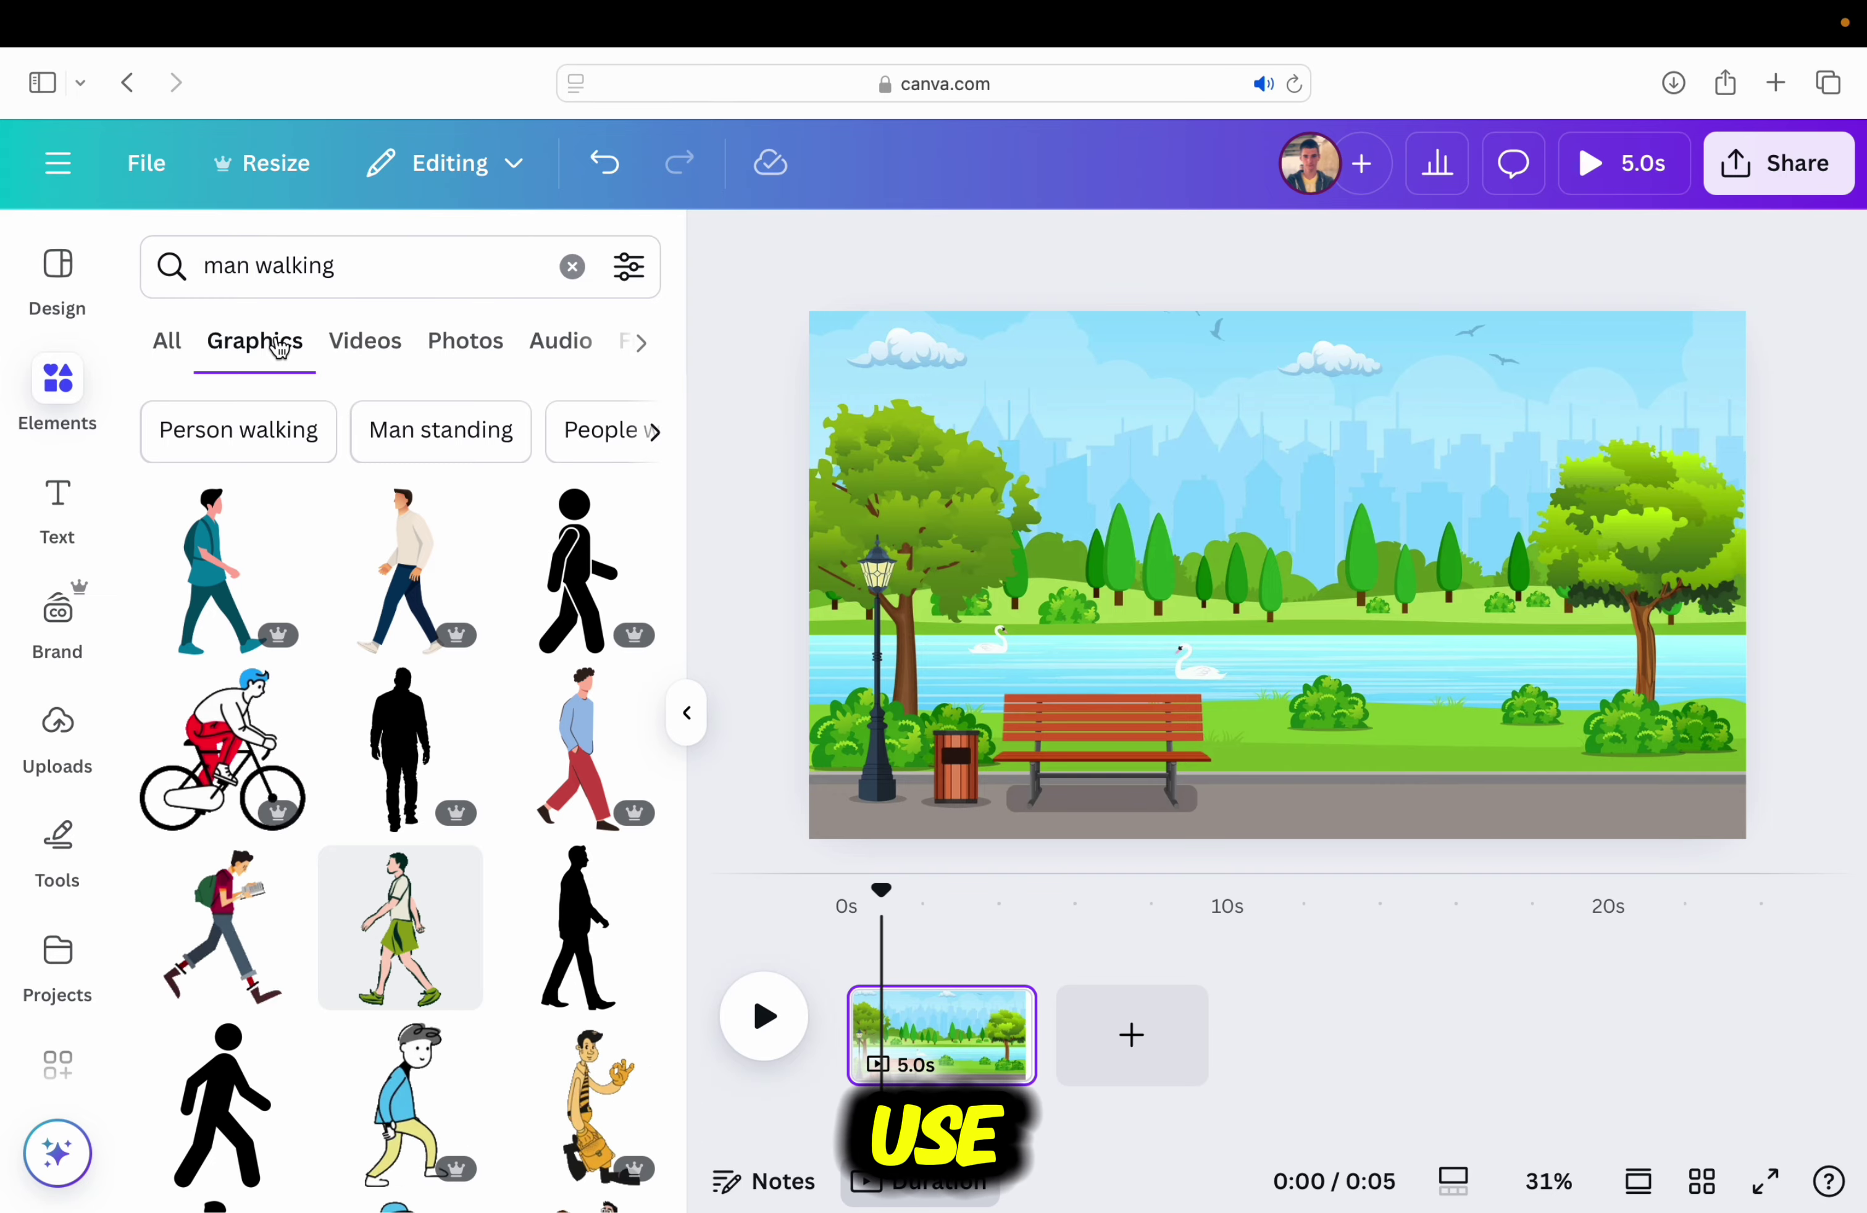
{"action": "scroll", "coordinate": [441, 575], "scroll_direction": "down", "scroll_amount": 1}
{"action": "scroll", "coordinate": [611, 720], "scroll_direction": "down", "scroll_amount": 10}
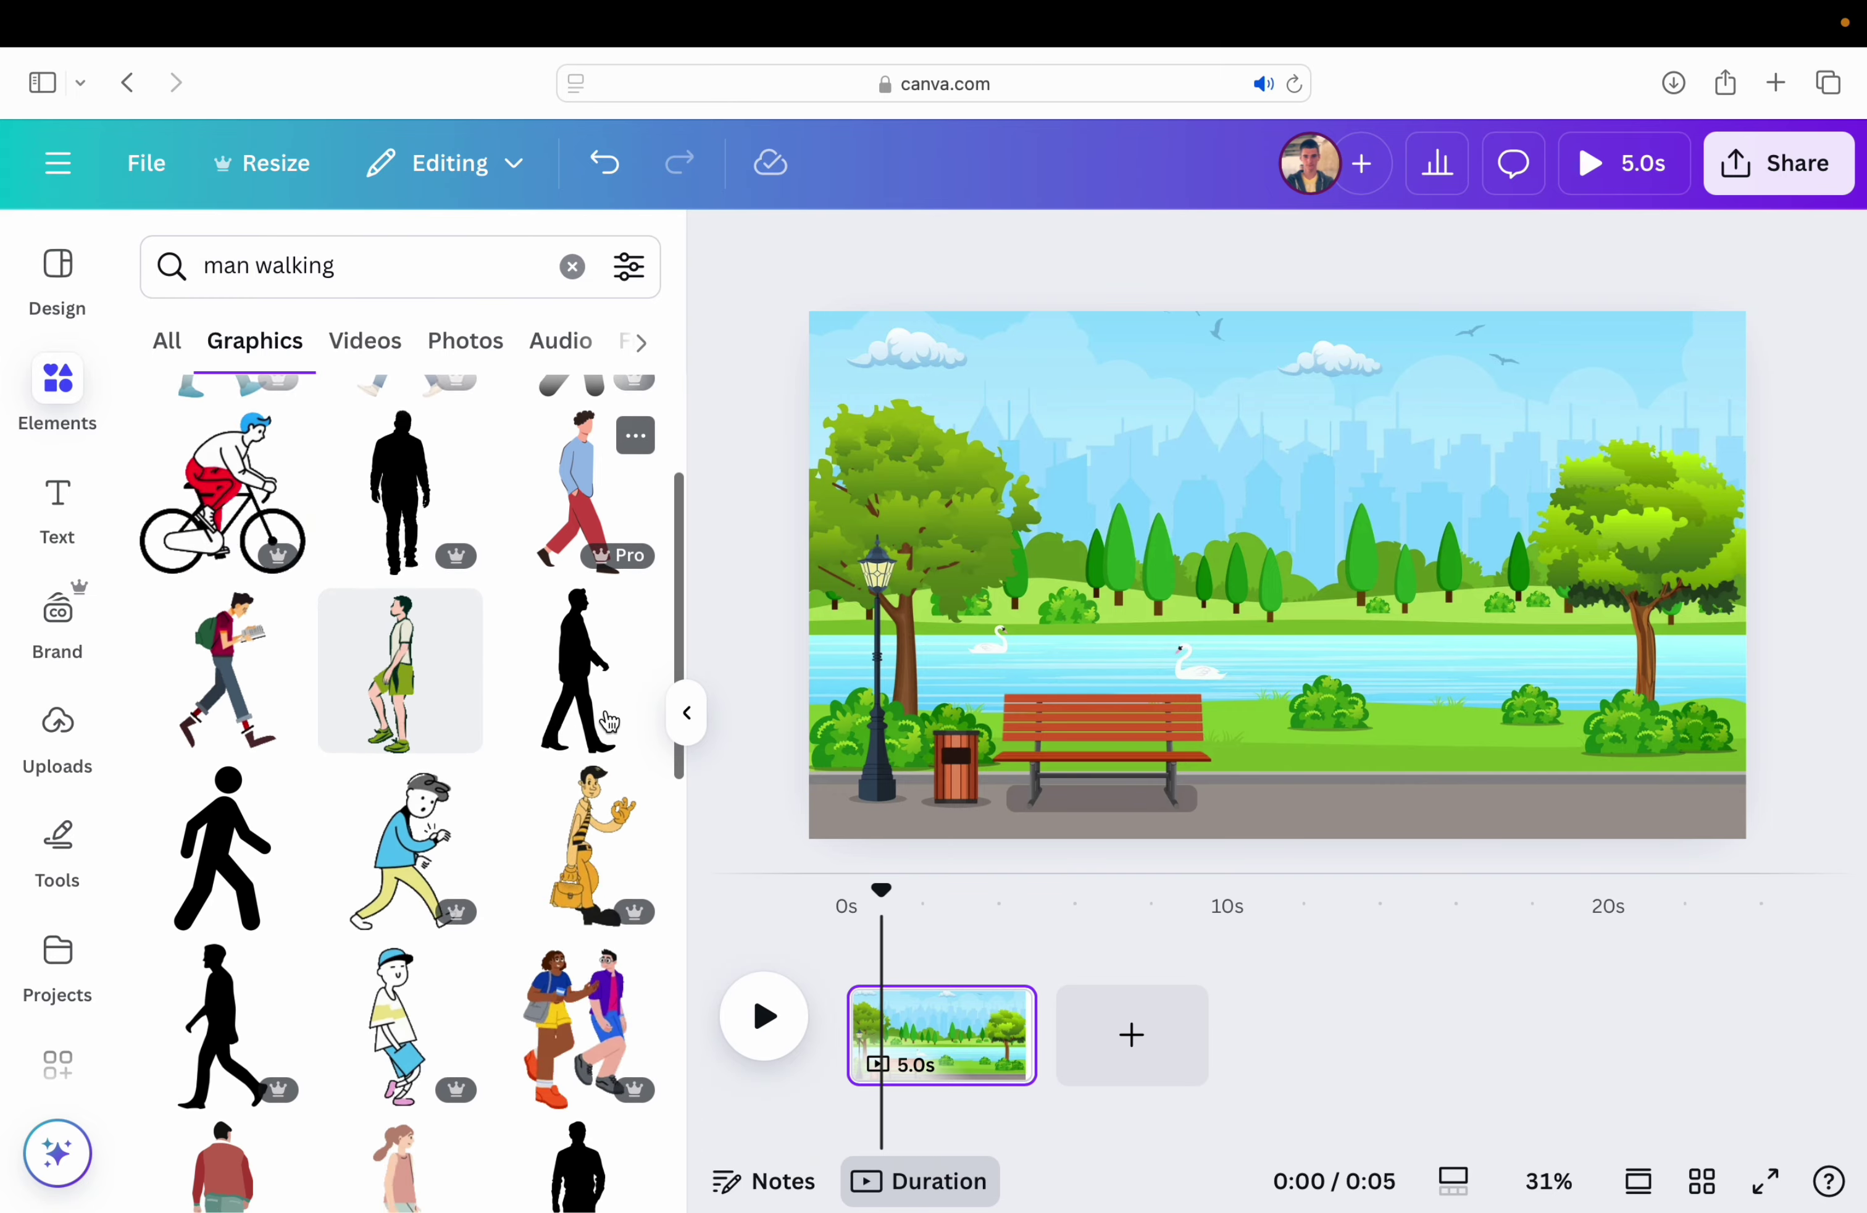
{"action": "scroll", "coordinate": [610, 721], "scroll_direction": "down", "scroll_amount": 3}
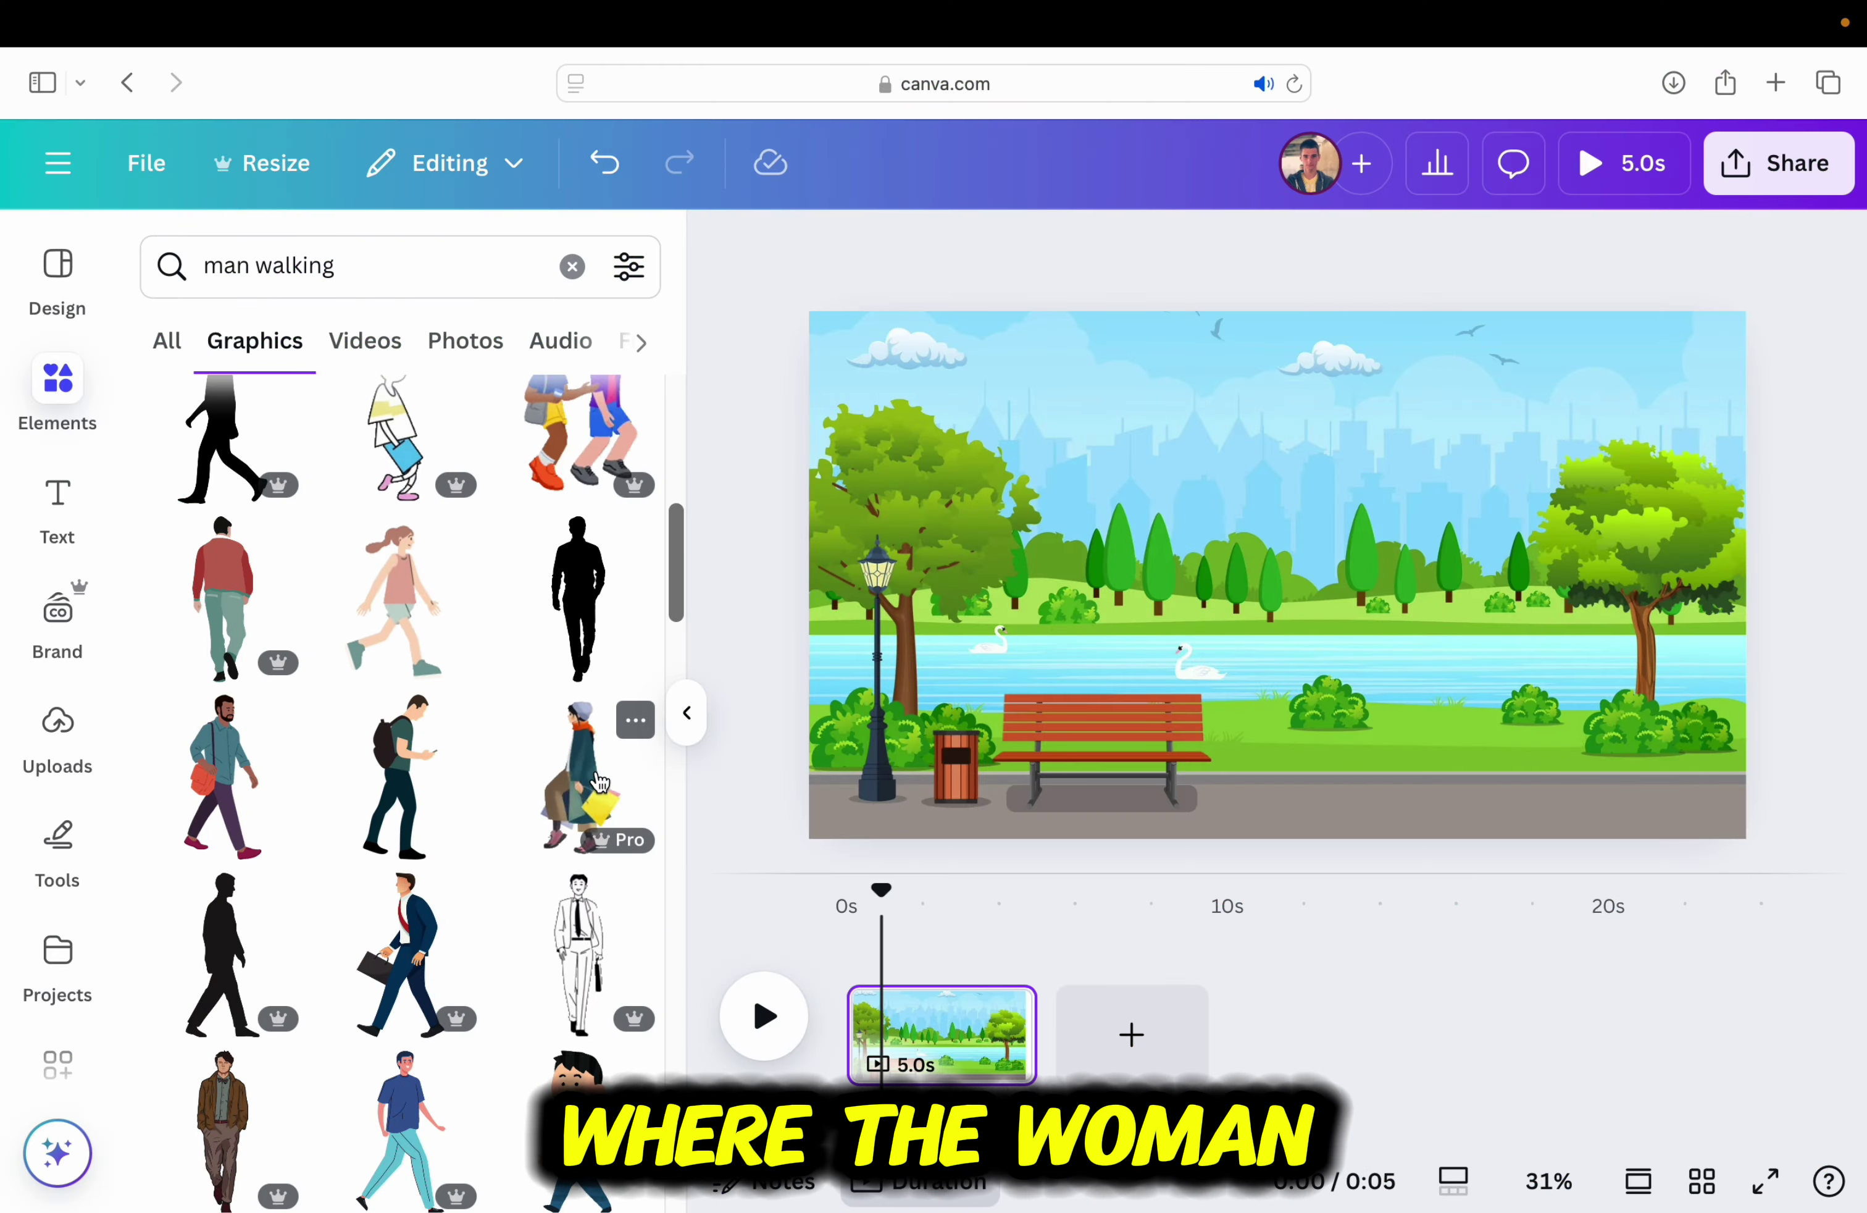
{"action": "left_click", "coordinate": [599, 780]}
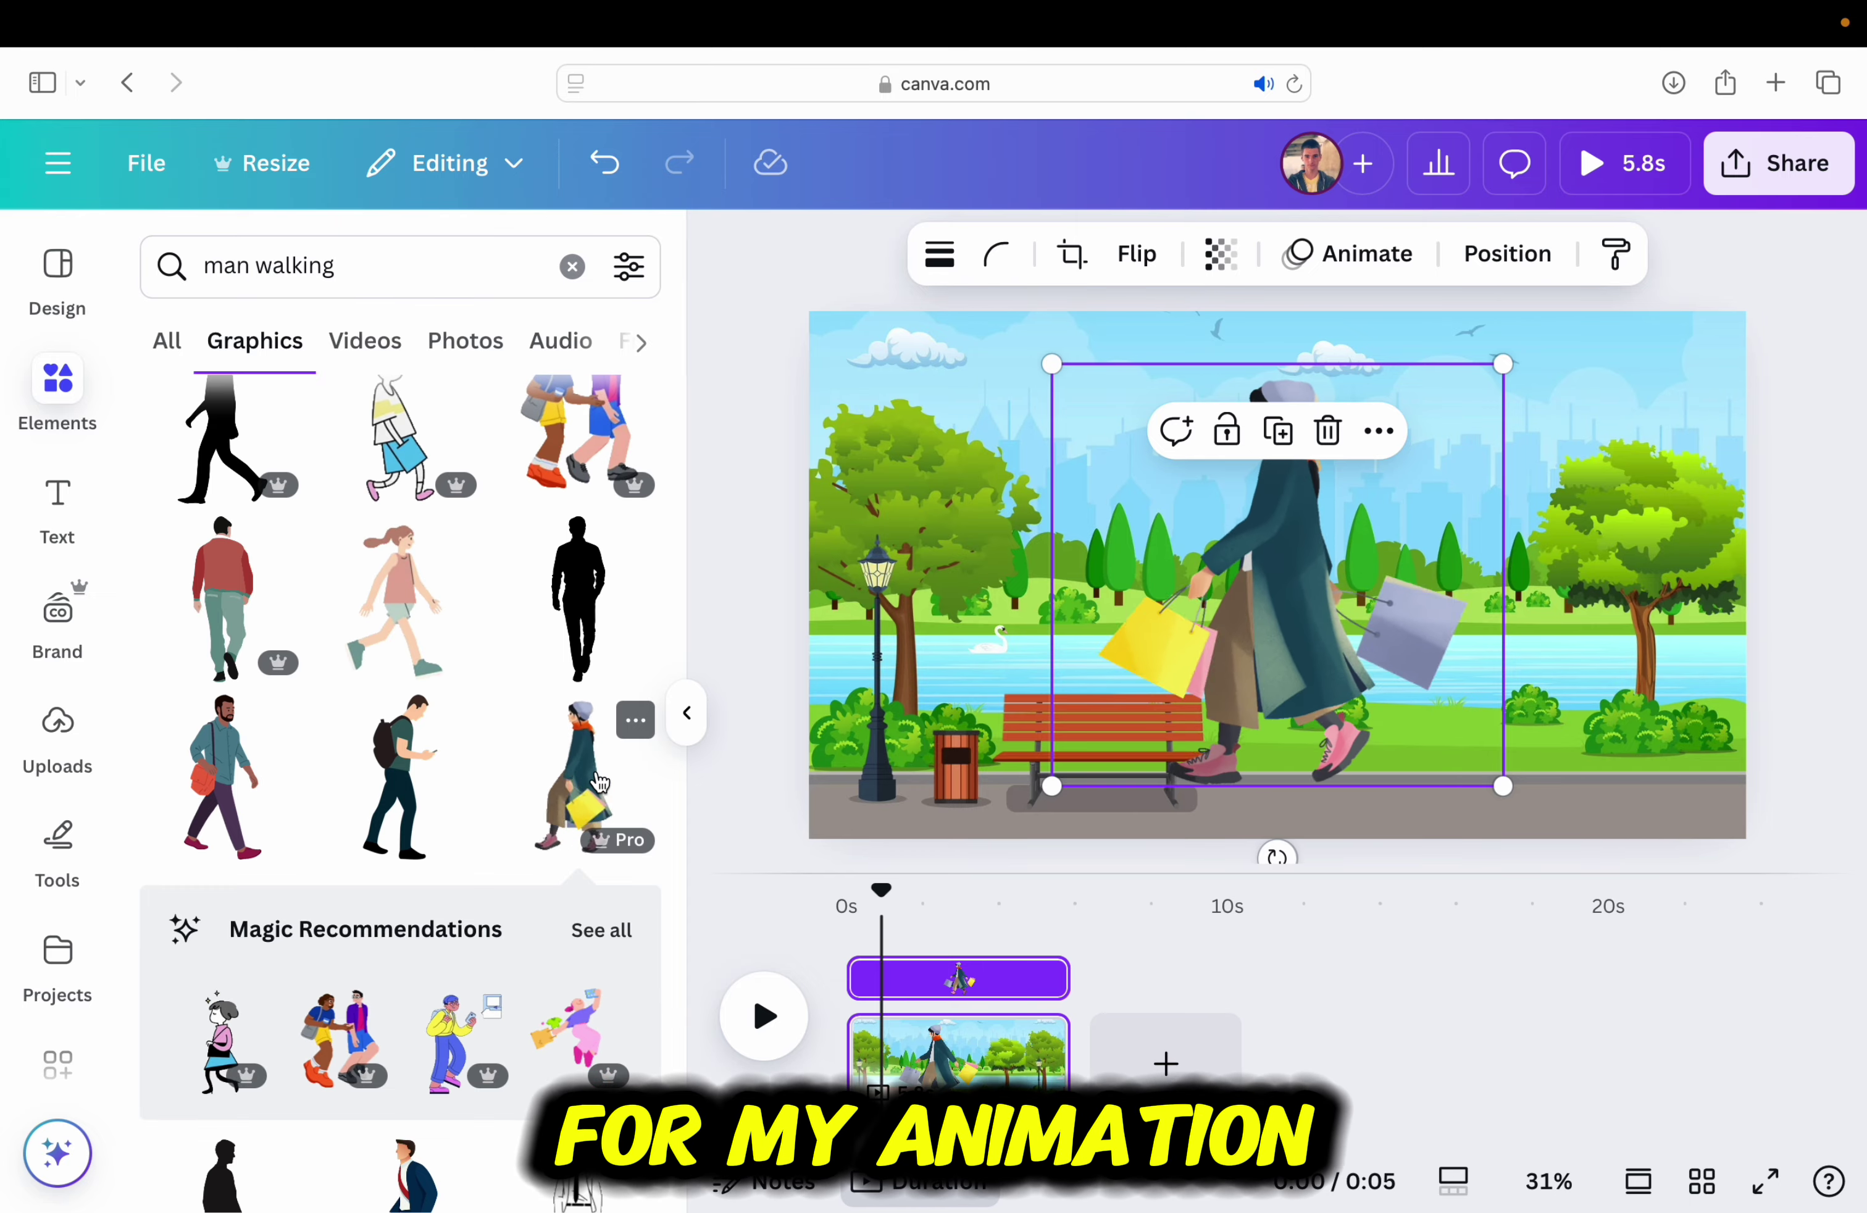
Shrink the walking woman and place her on the path at the right edge of the park scene
{"action": "left_click", "coordinate": [687, 712]}
{"action": "left_click_drag", "start_coordinate": [765, 364], "coordinate": [941, 526]}
{"action": "left_click_drag", "start_coordinate": [1059, 622], "coordinate": [1320, 642]}
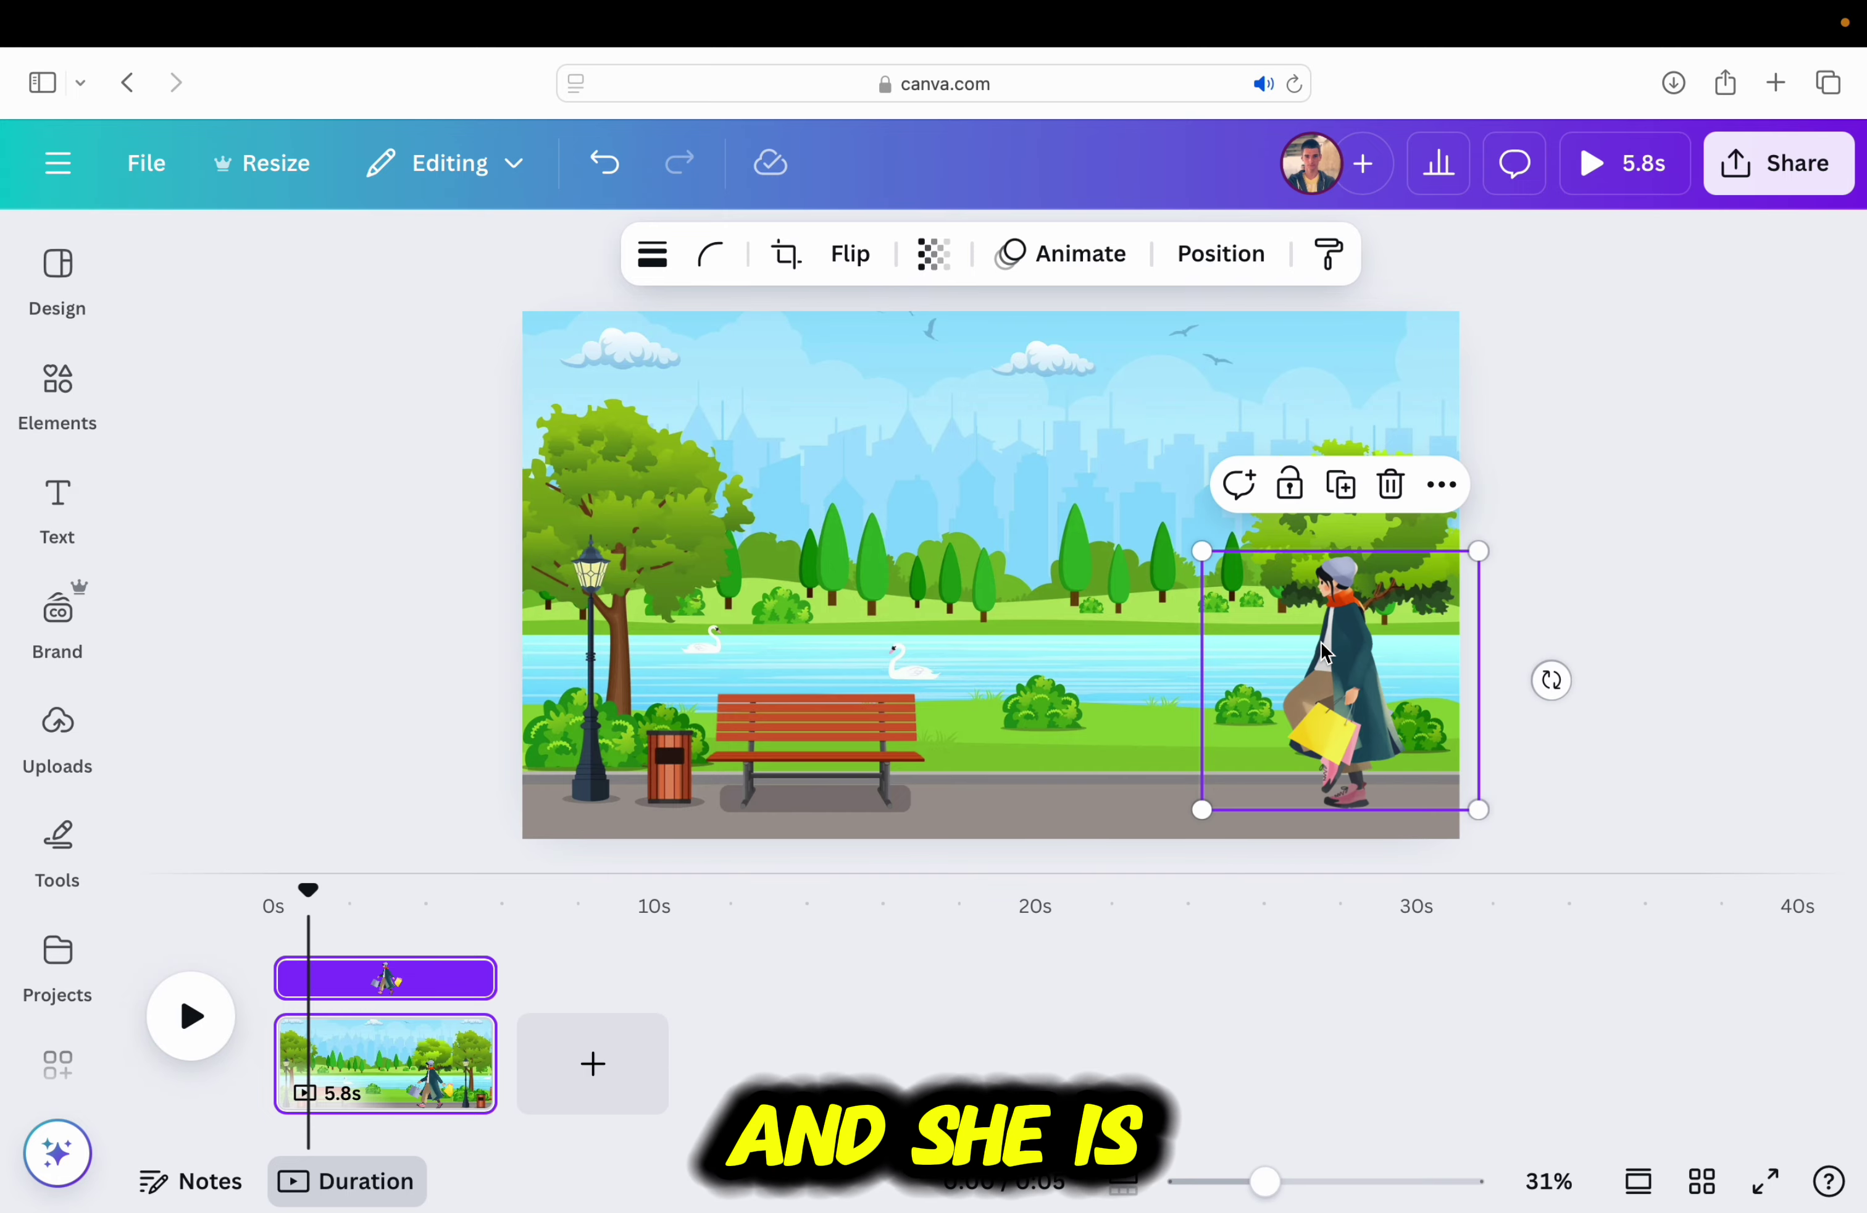
{"action": "left_click", "coordinate": [1652, 731]}
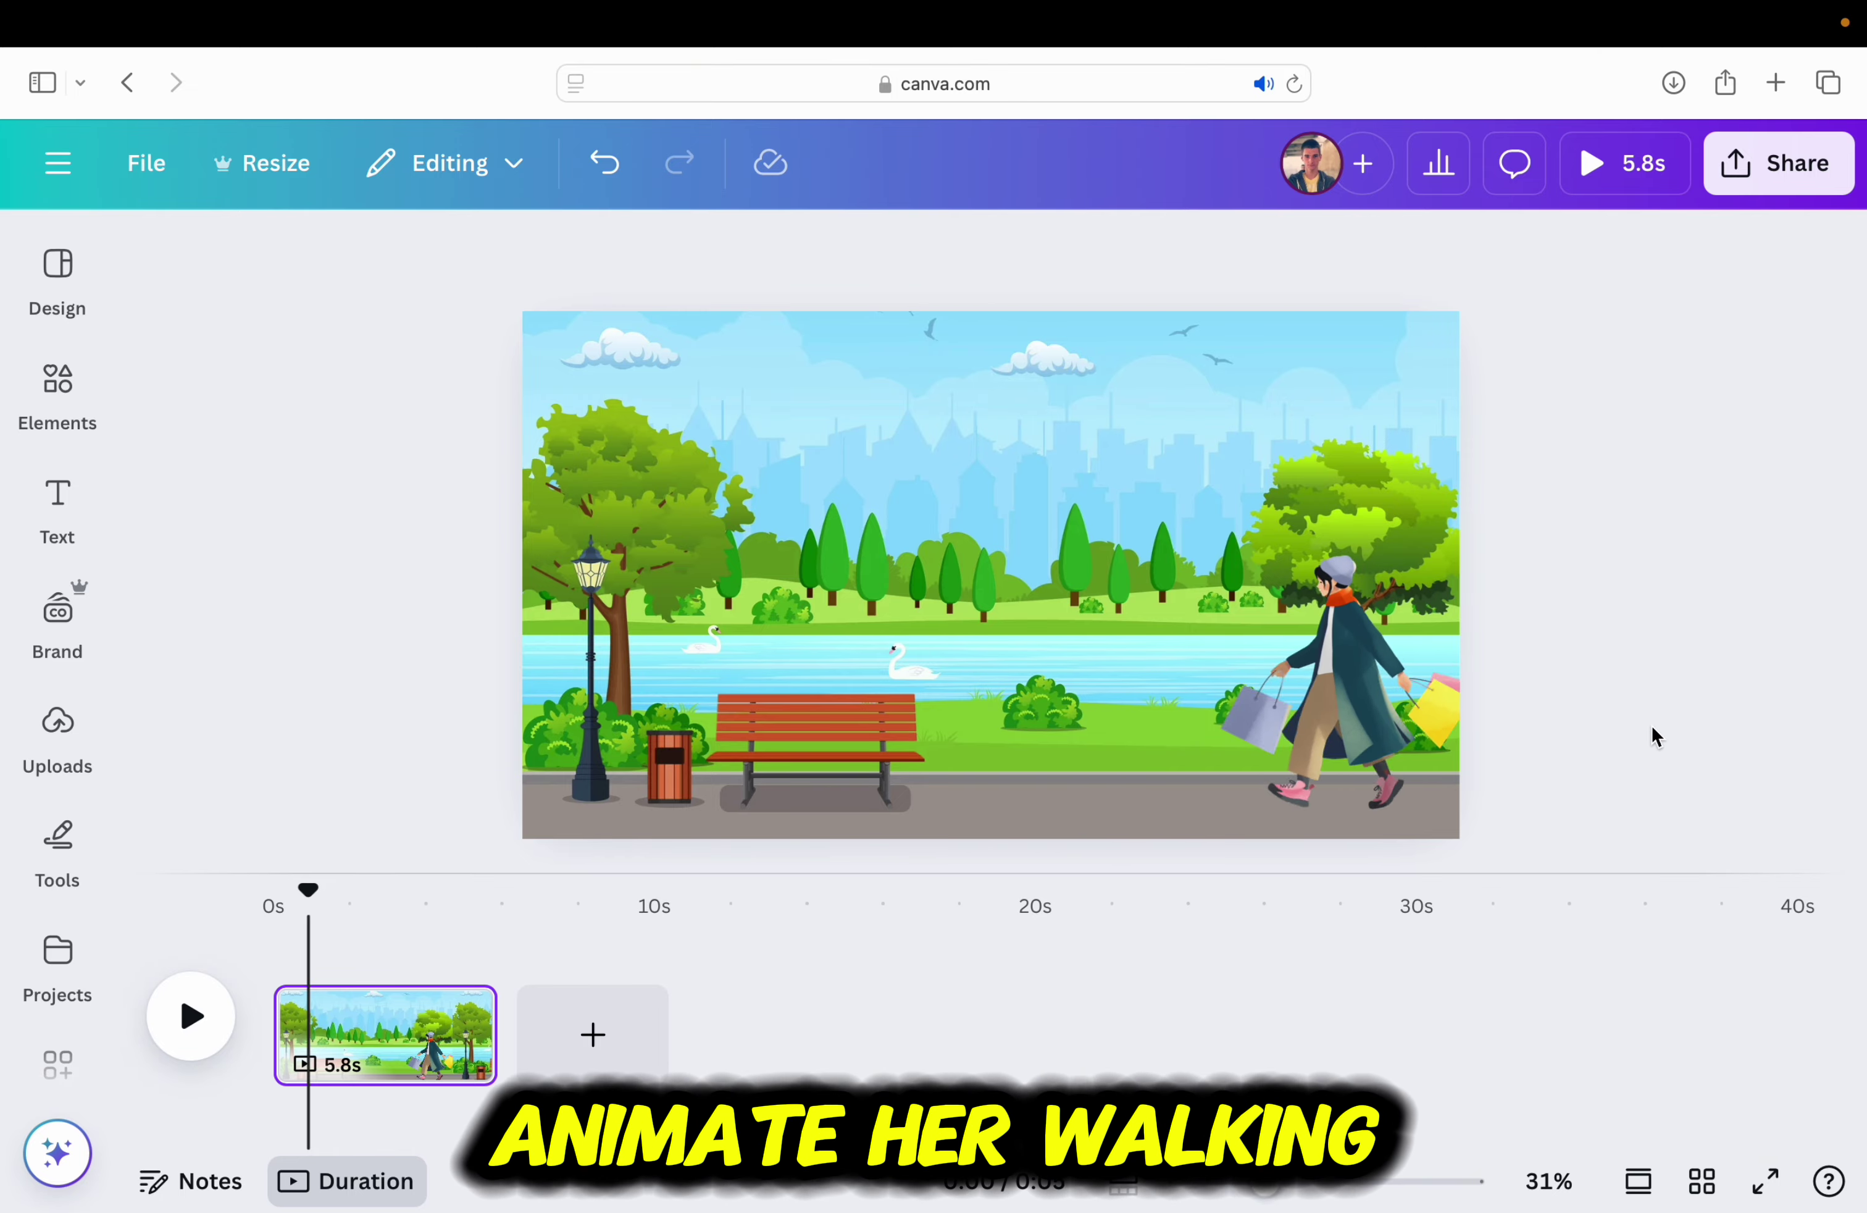
Create a custom animation that moves the woman in a straight horizontal path from the scene's right side past its left edge
{"action": "left_click", "coordinate": [1373, 673]}
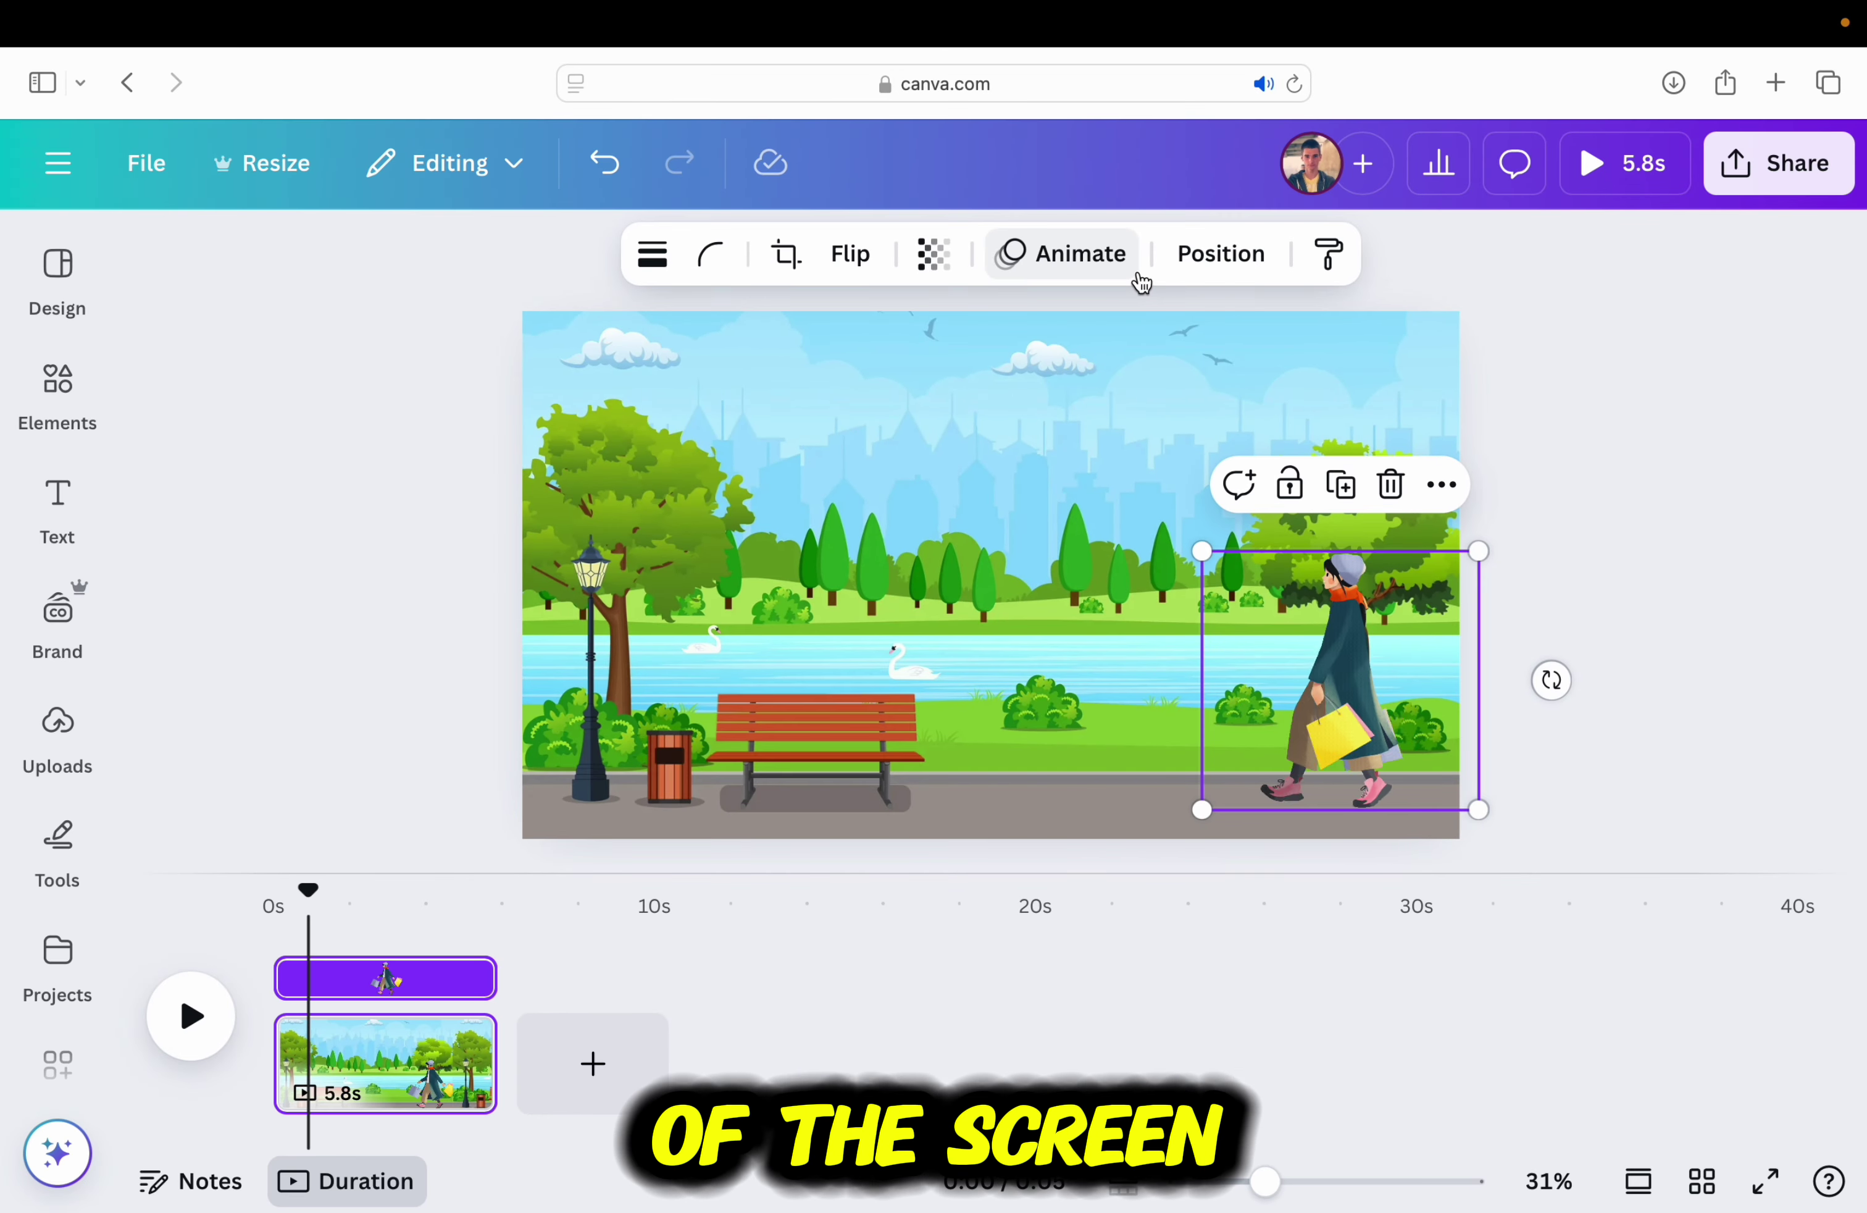
{"action": "left_click", "coordinate": [1239, 214]}
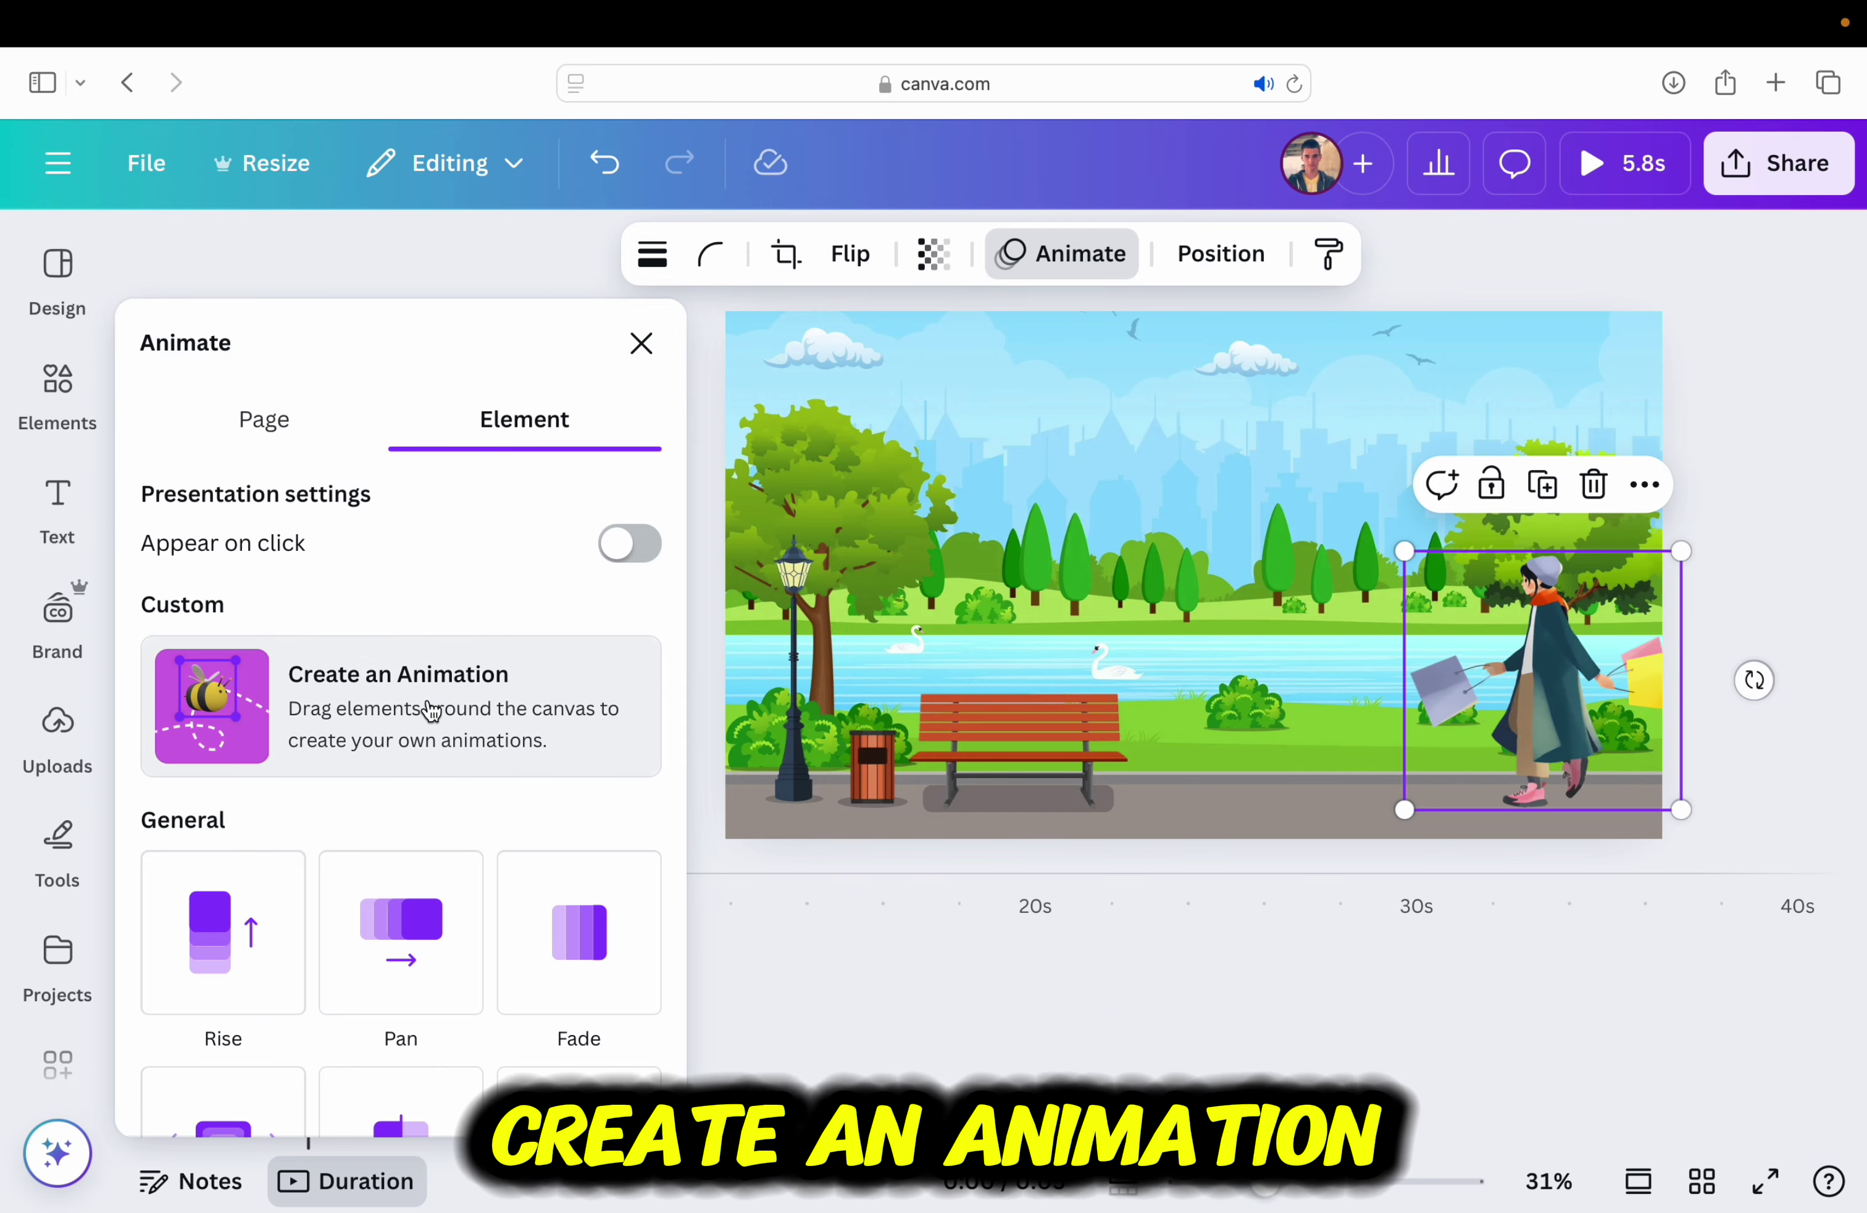
{"action": "left_click", "coordinate": [392, 741]}
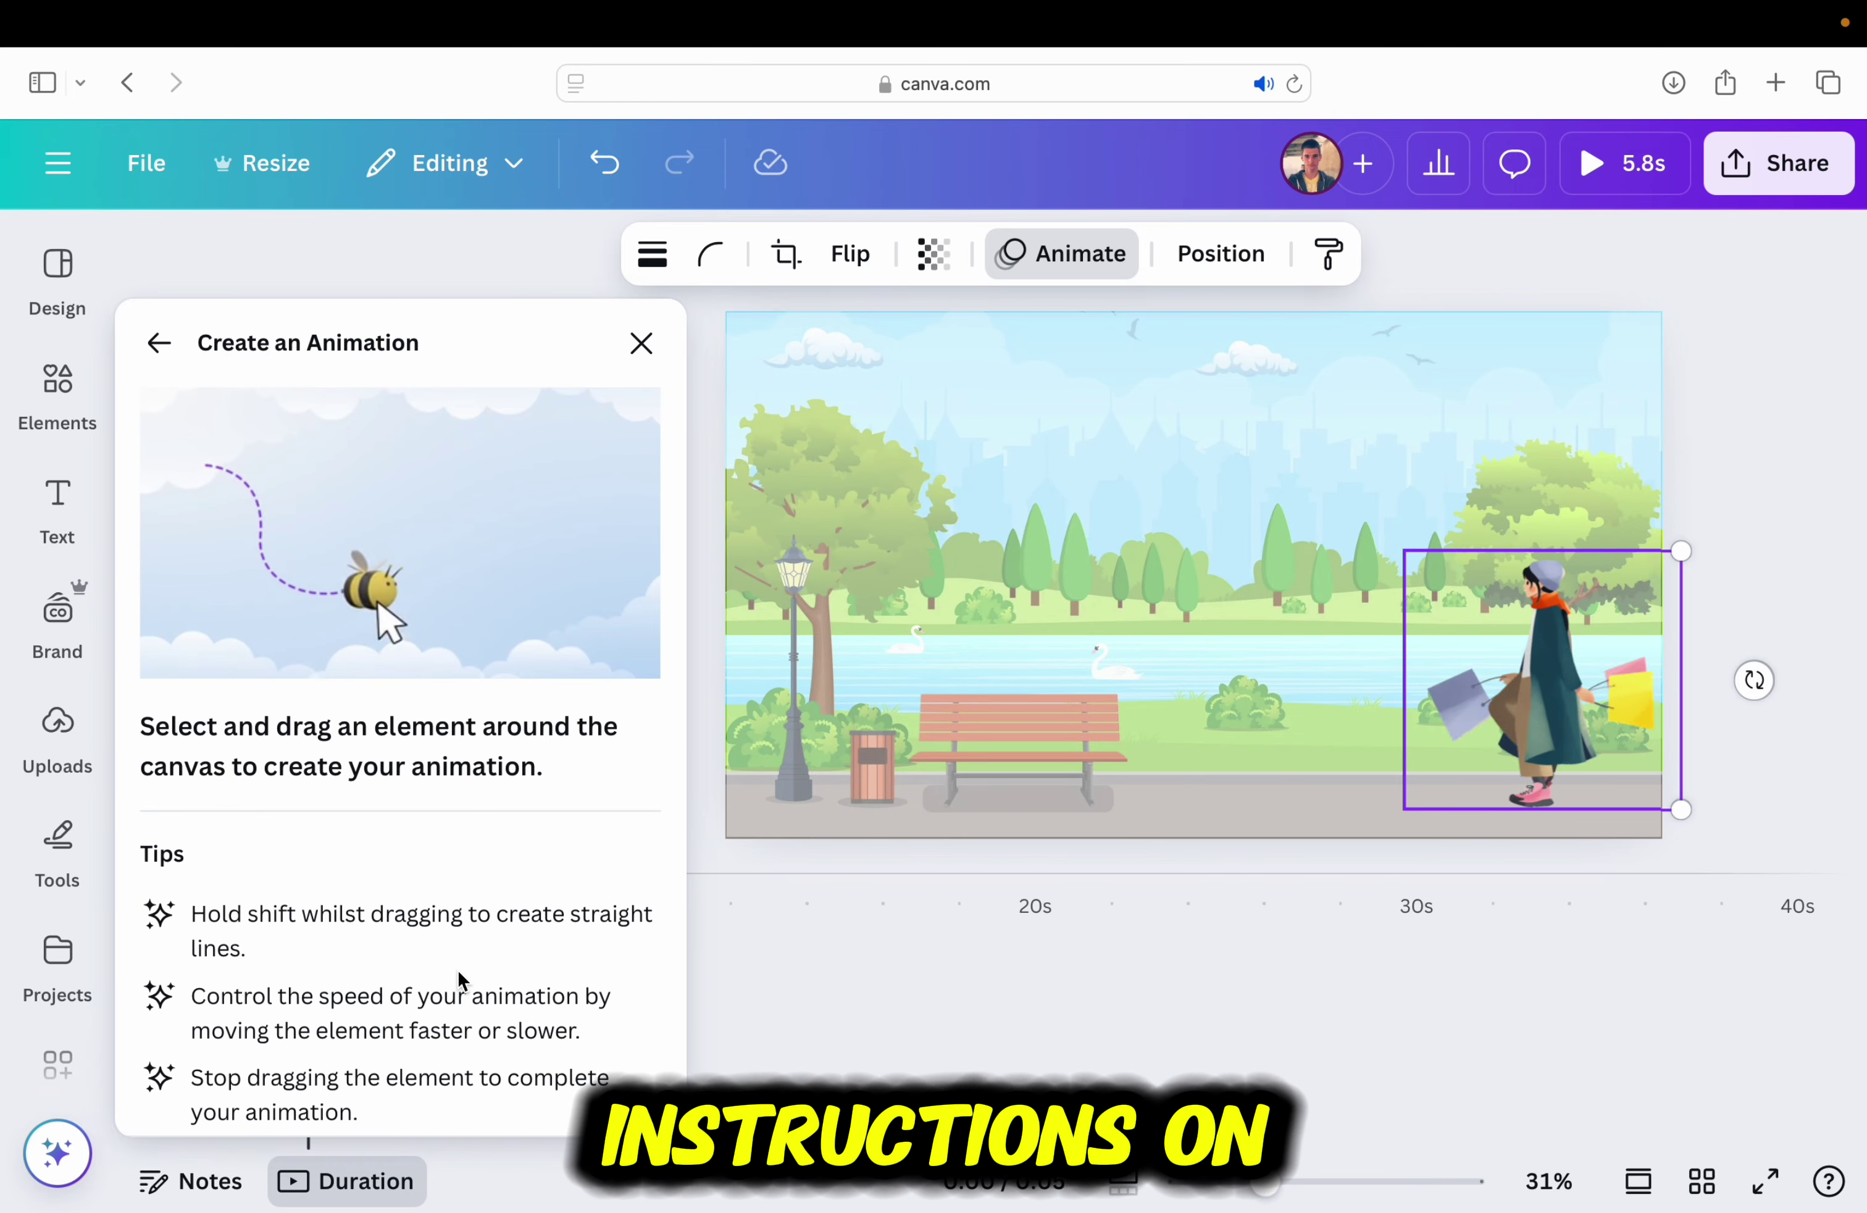
{"action": "scroll", "coordinate": [458, 979], "scroll_direction": "down", "scroll_amount": 1}
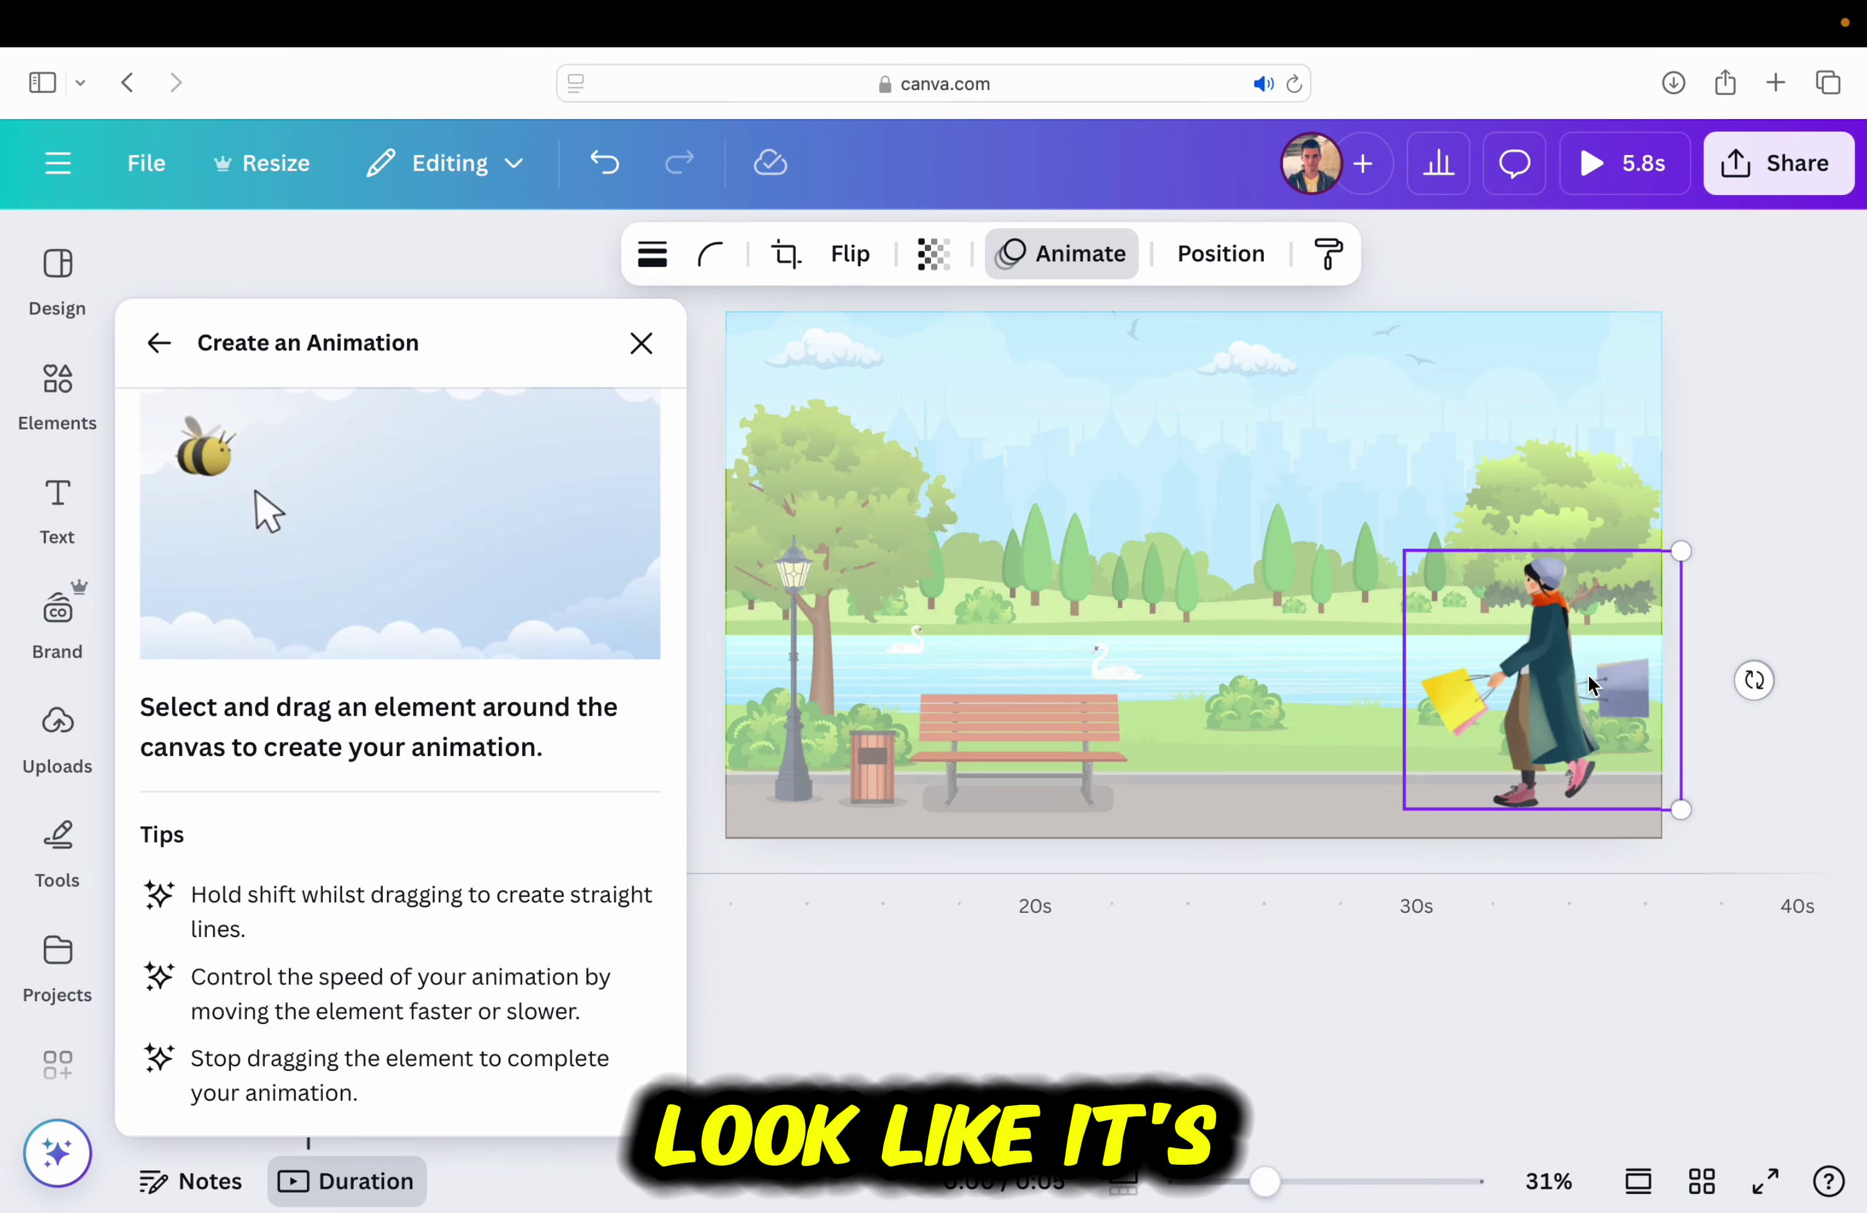
{"action": "mouse_move", "coordinate": [1587, 673]}
{"action": "left_mouse_down"}
{"action": "mouse_move", "coordinate": [1041, 641]}
{"action": "mouse_move", "coordinate": [715, 677]}
{"action": "left_mouse_up"}
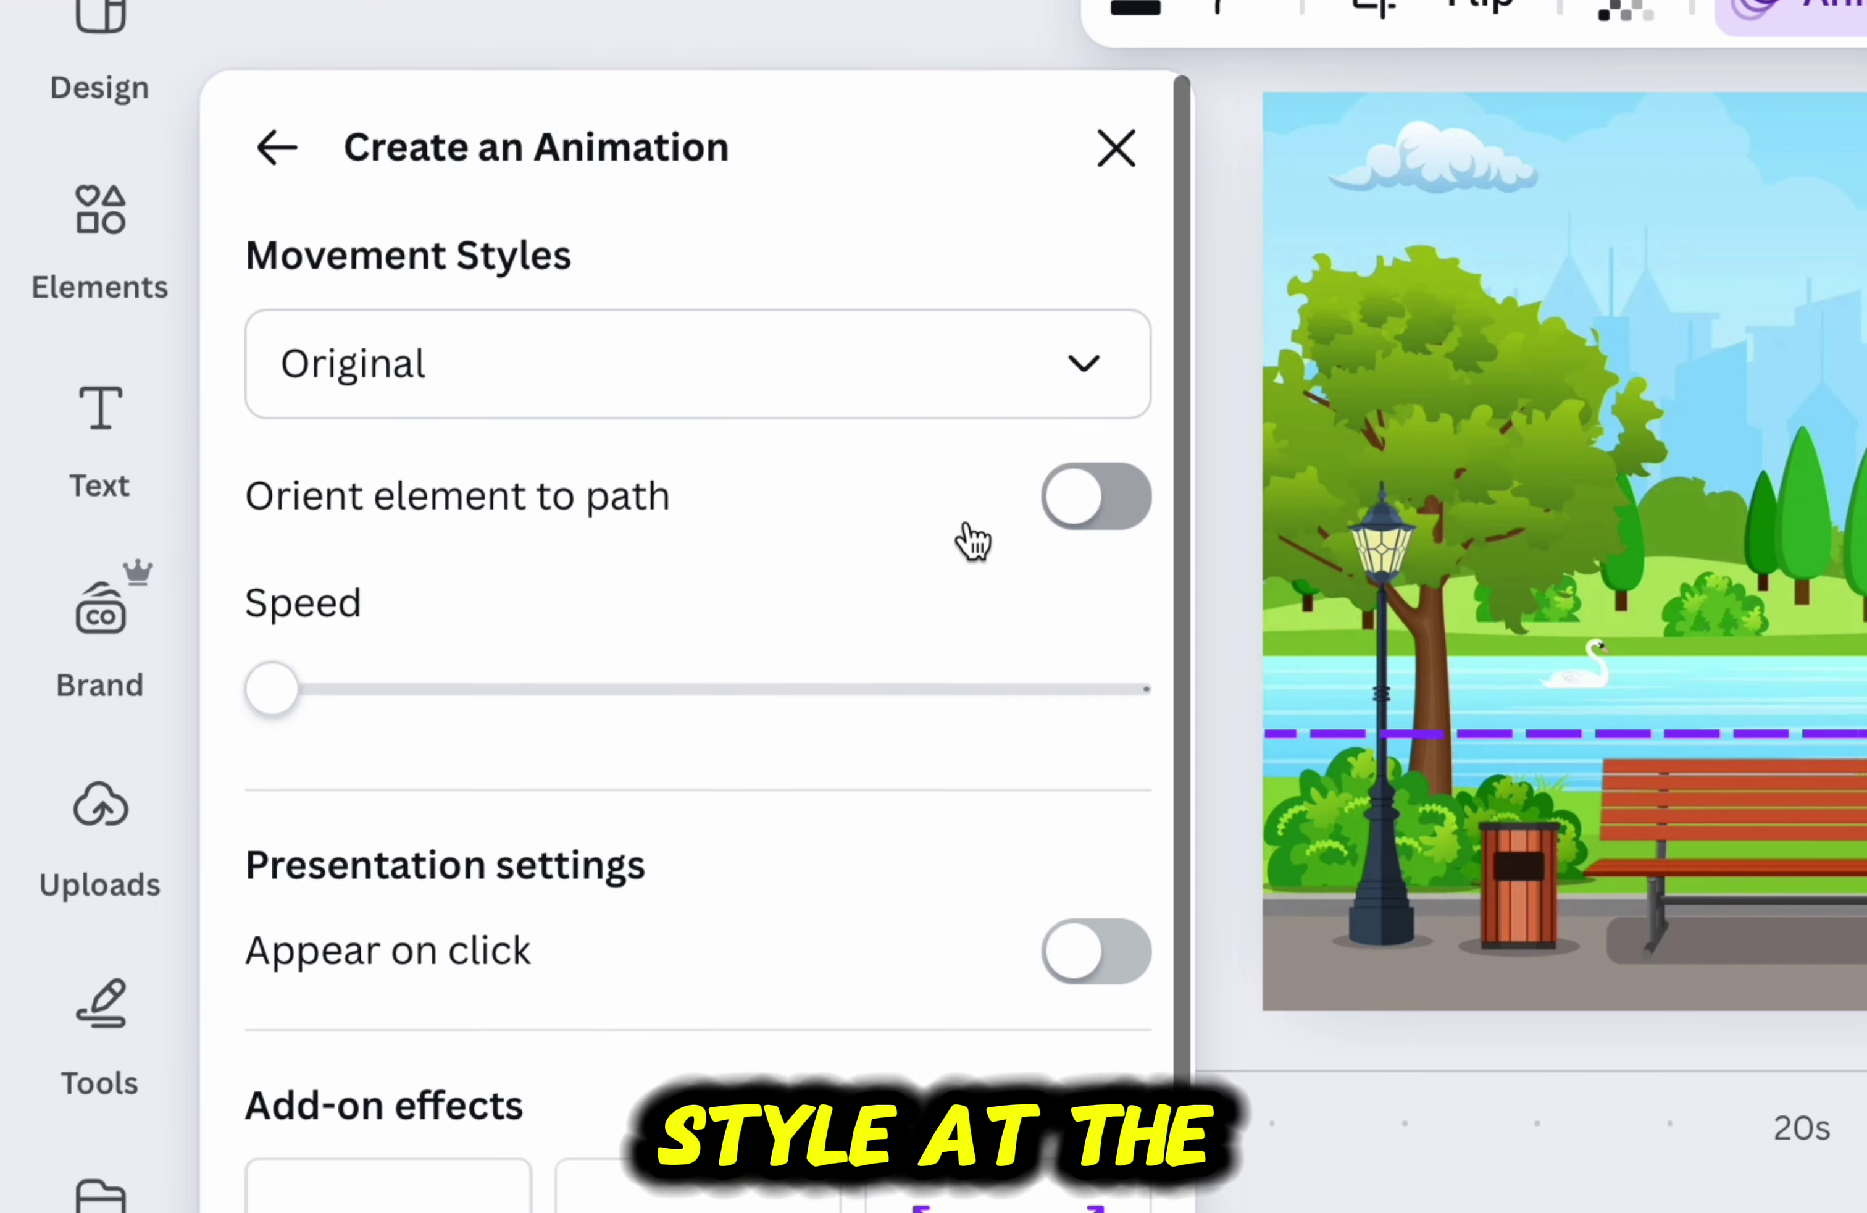
Set the movement style of the walking woman's animation to Steady
{"action": "left_click", "coordinate": [1105, 400]}
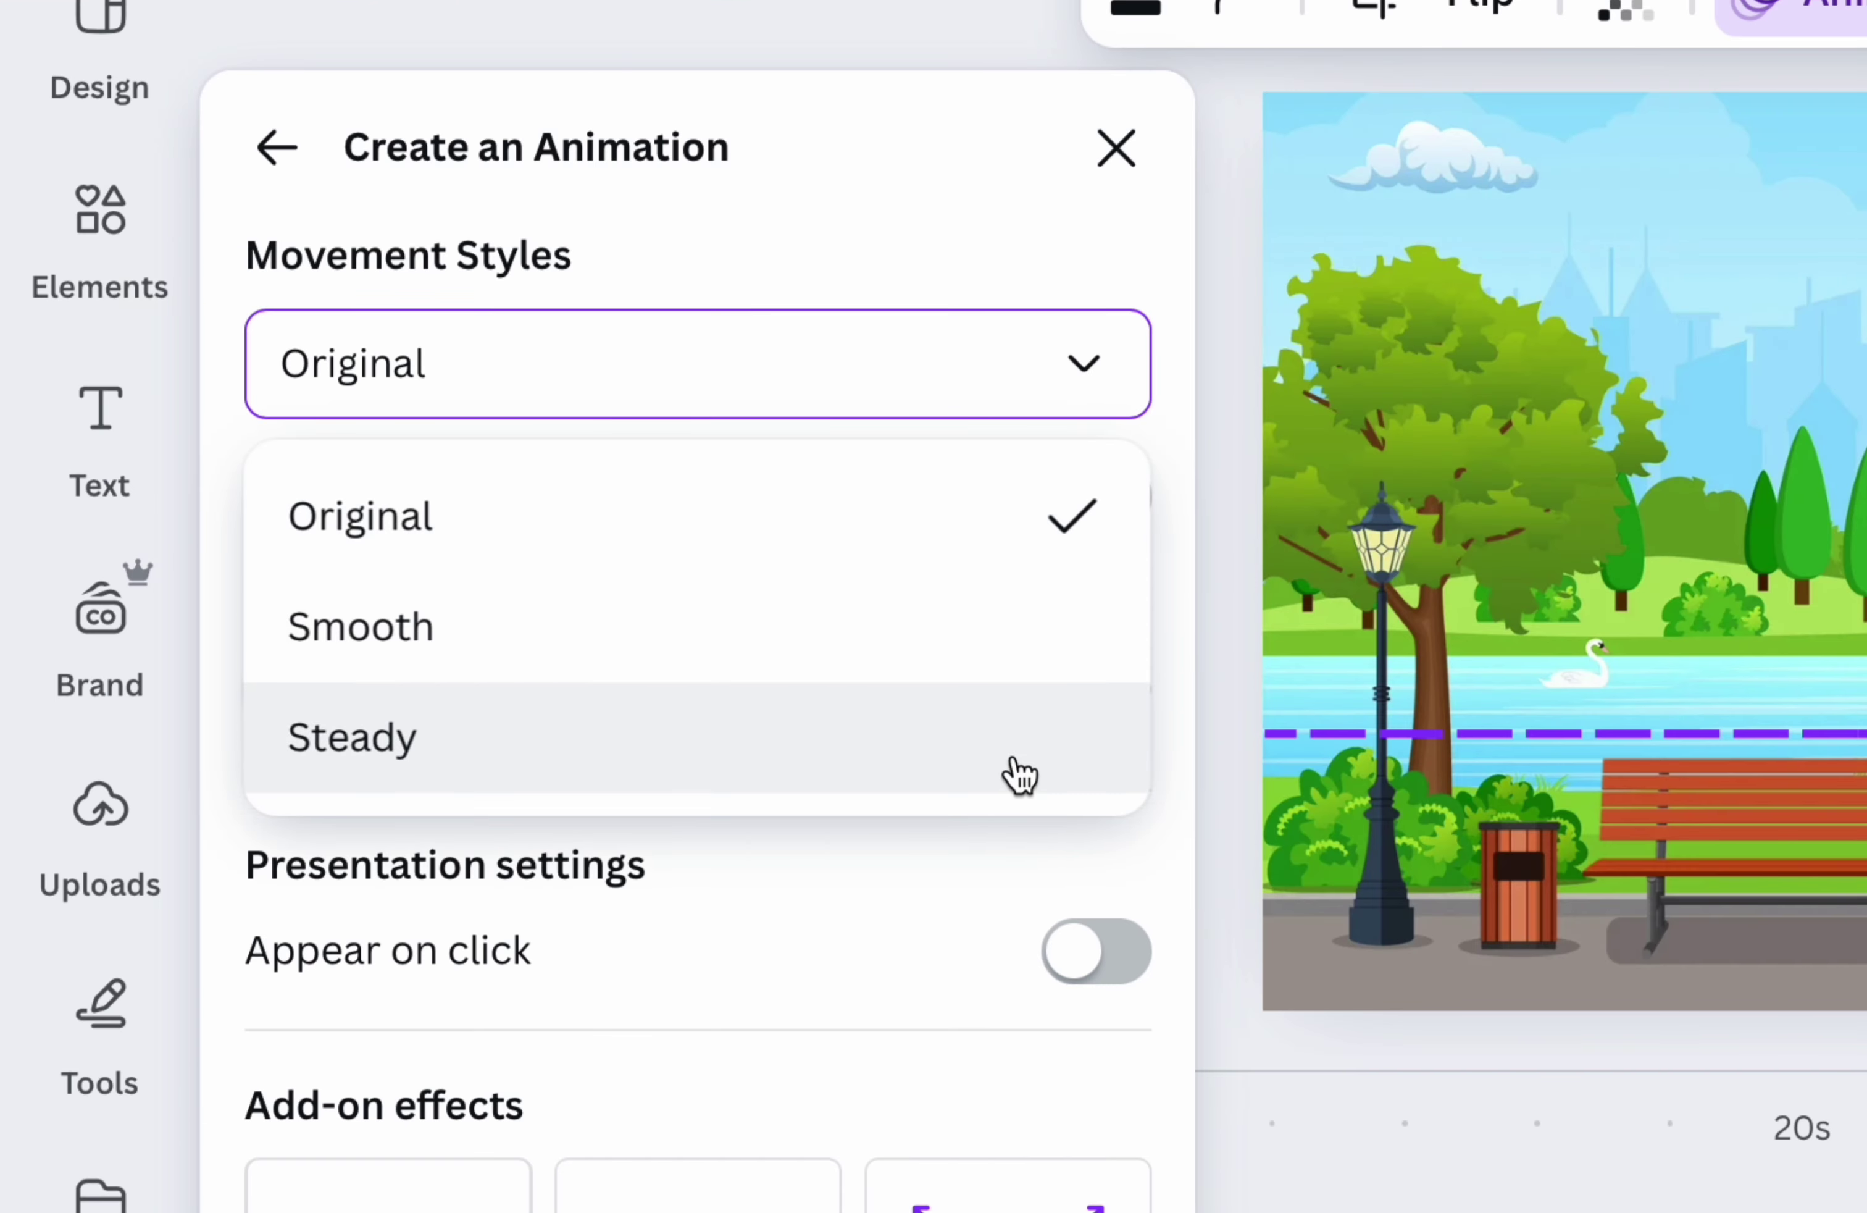
{"action": "left_click", "coordinate": [1021, 776]}
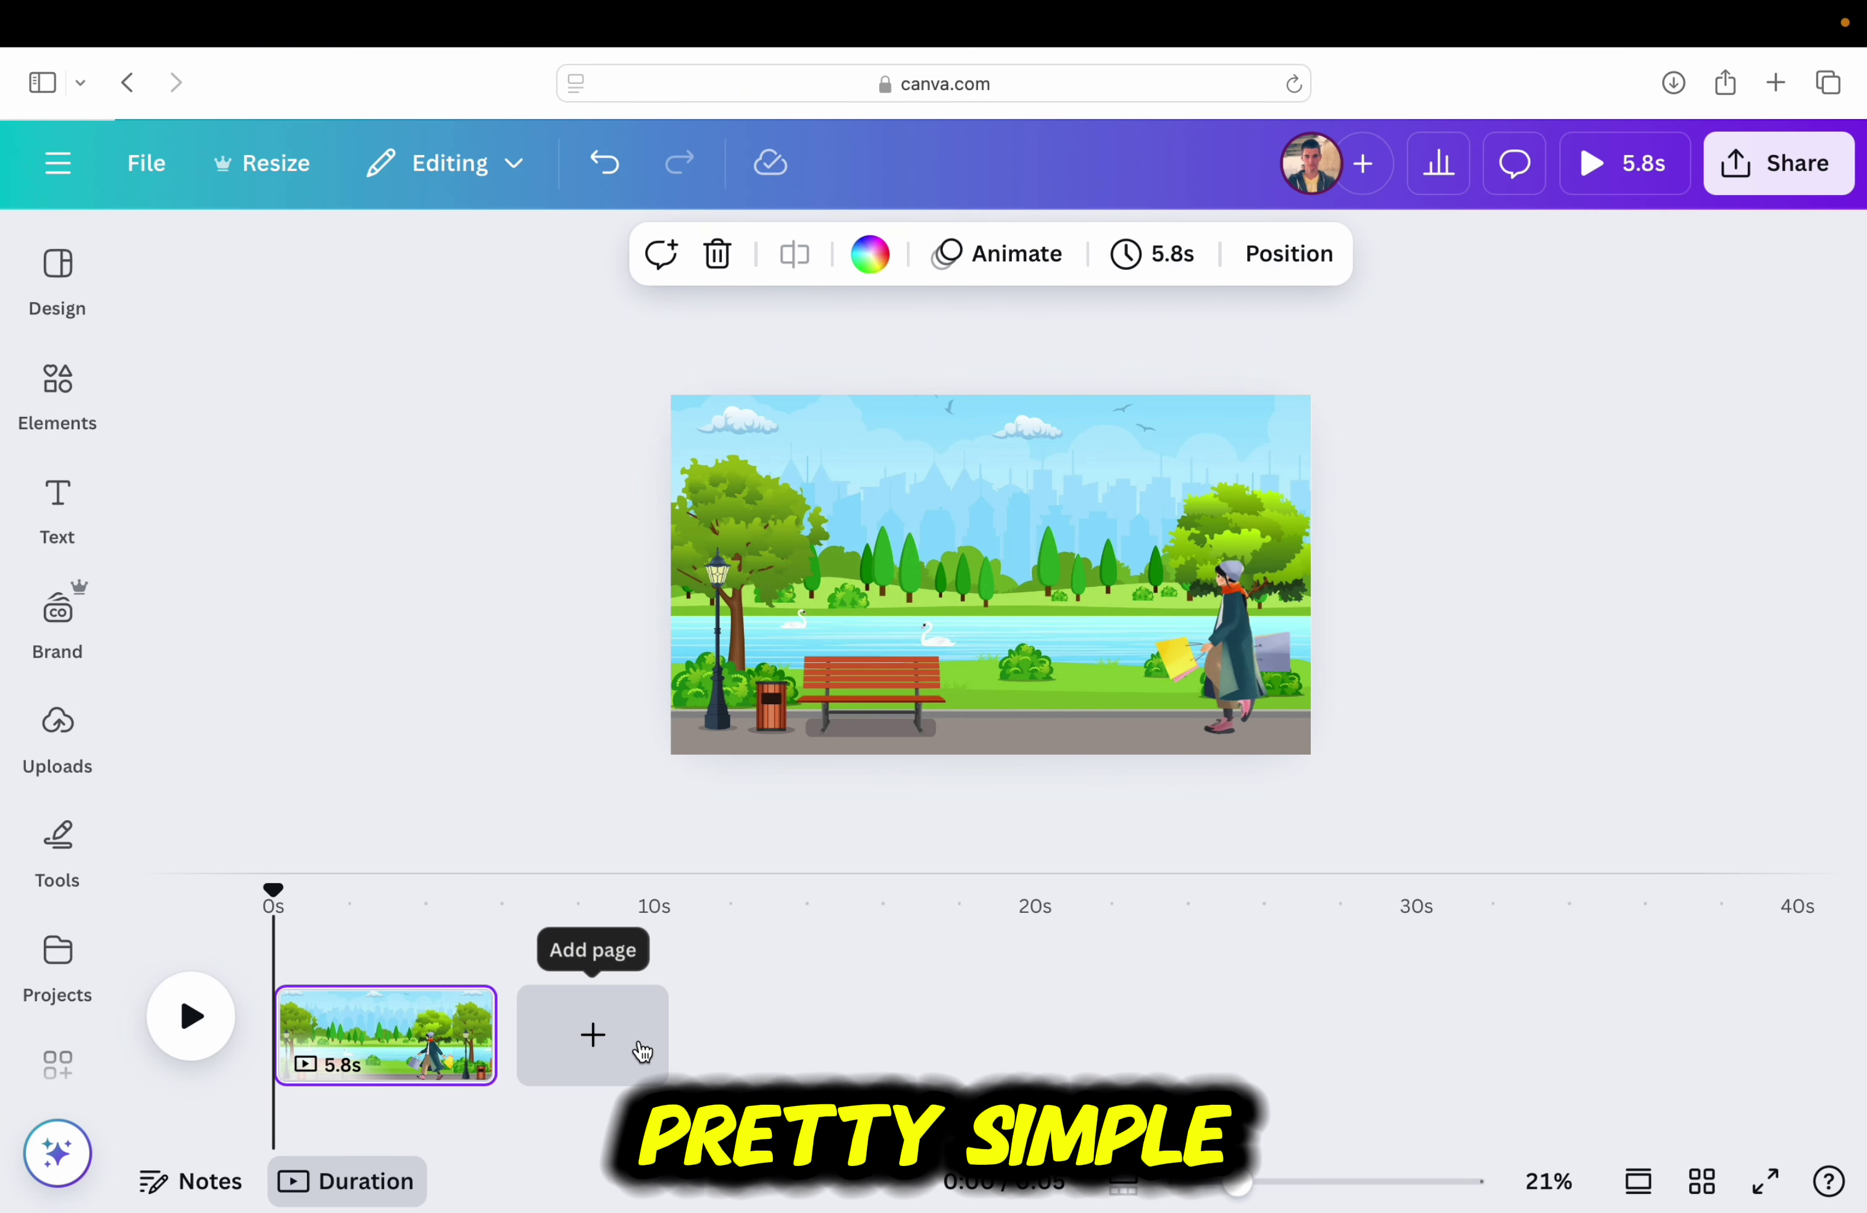
Add a second page and place the recently used walking woman with shopping bags on it
{"action": "left_click", "coordinate": [641, 1052]}
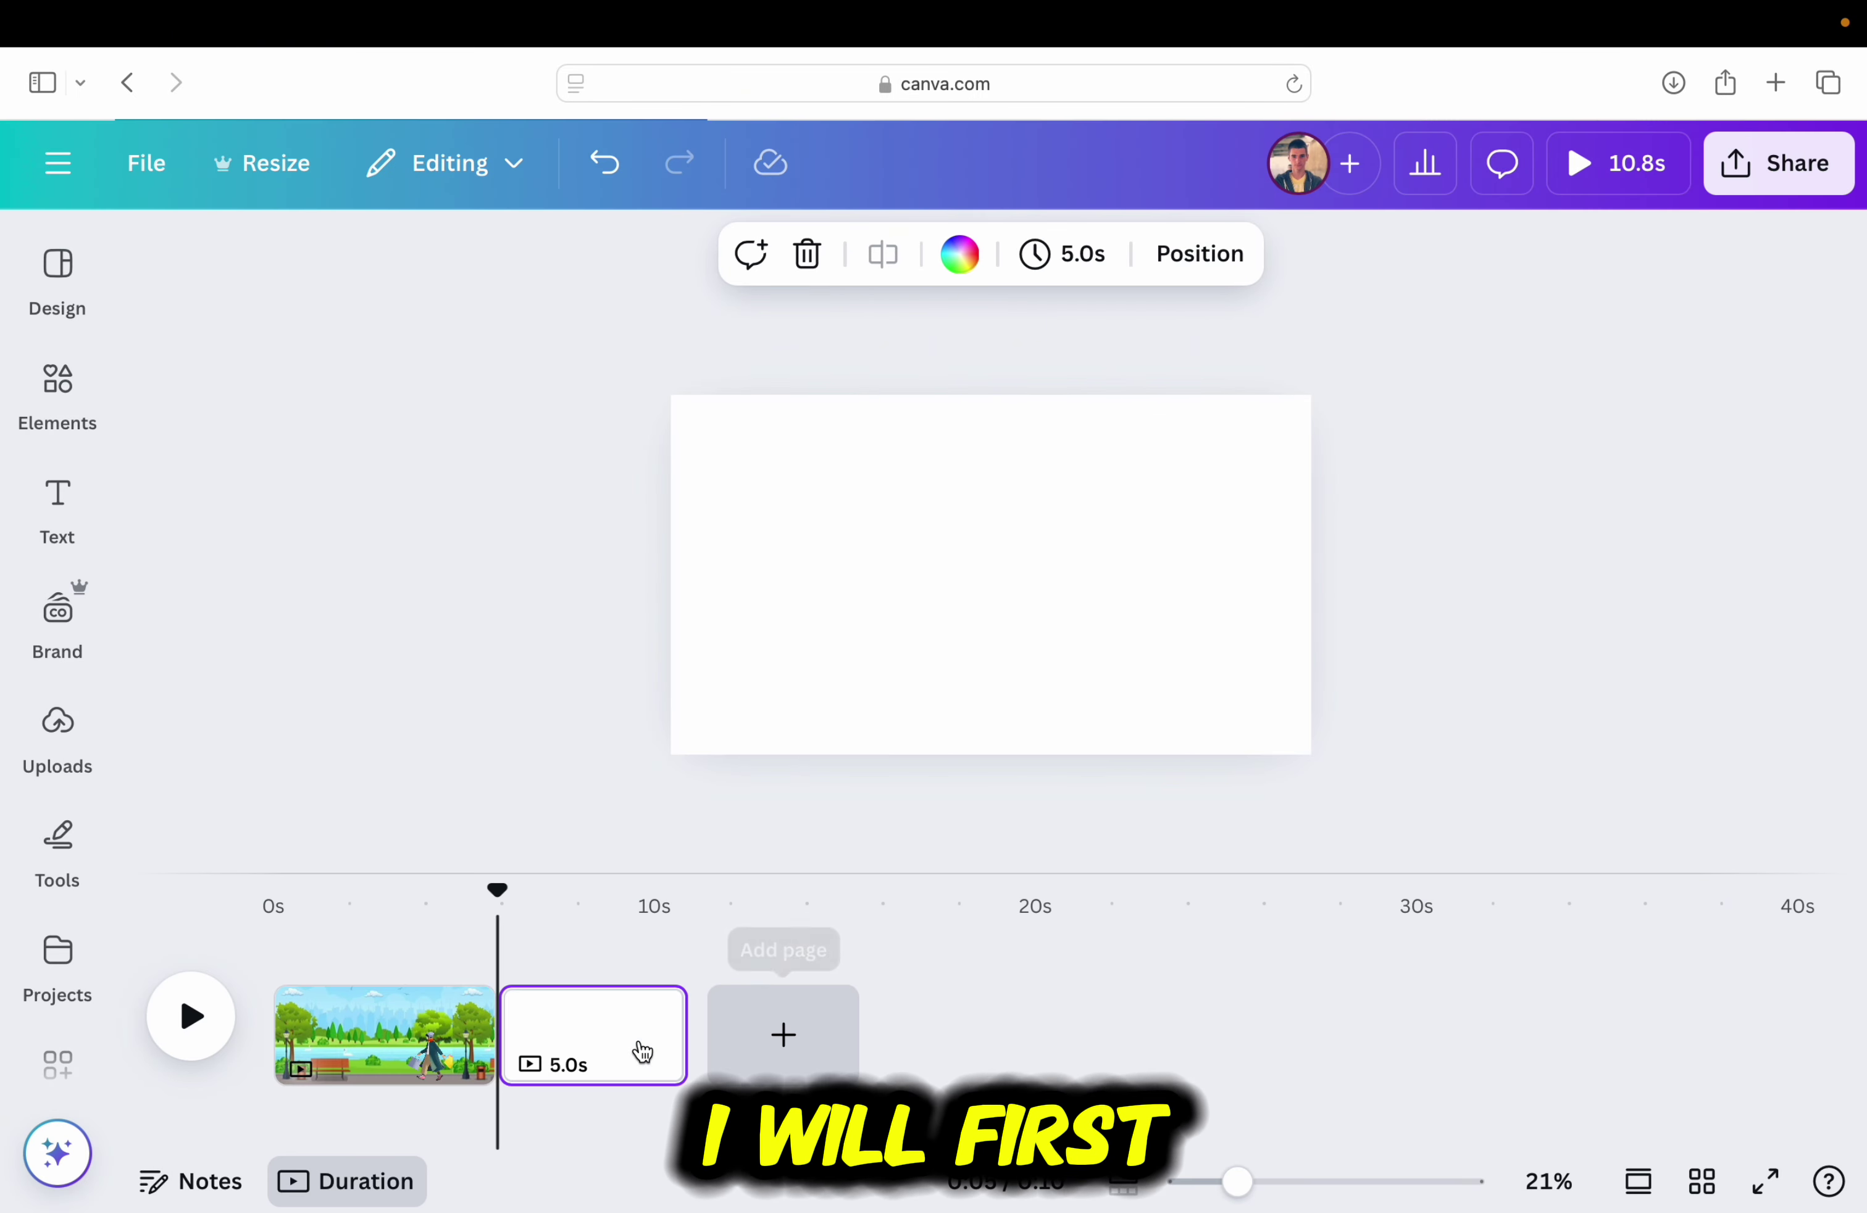
{"action": "left_click", "coordinate": [80, 373]}
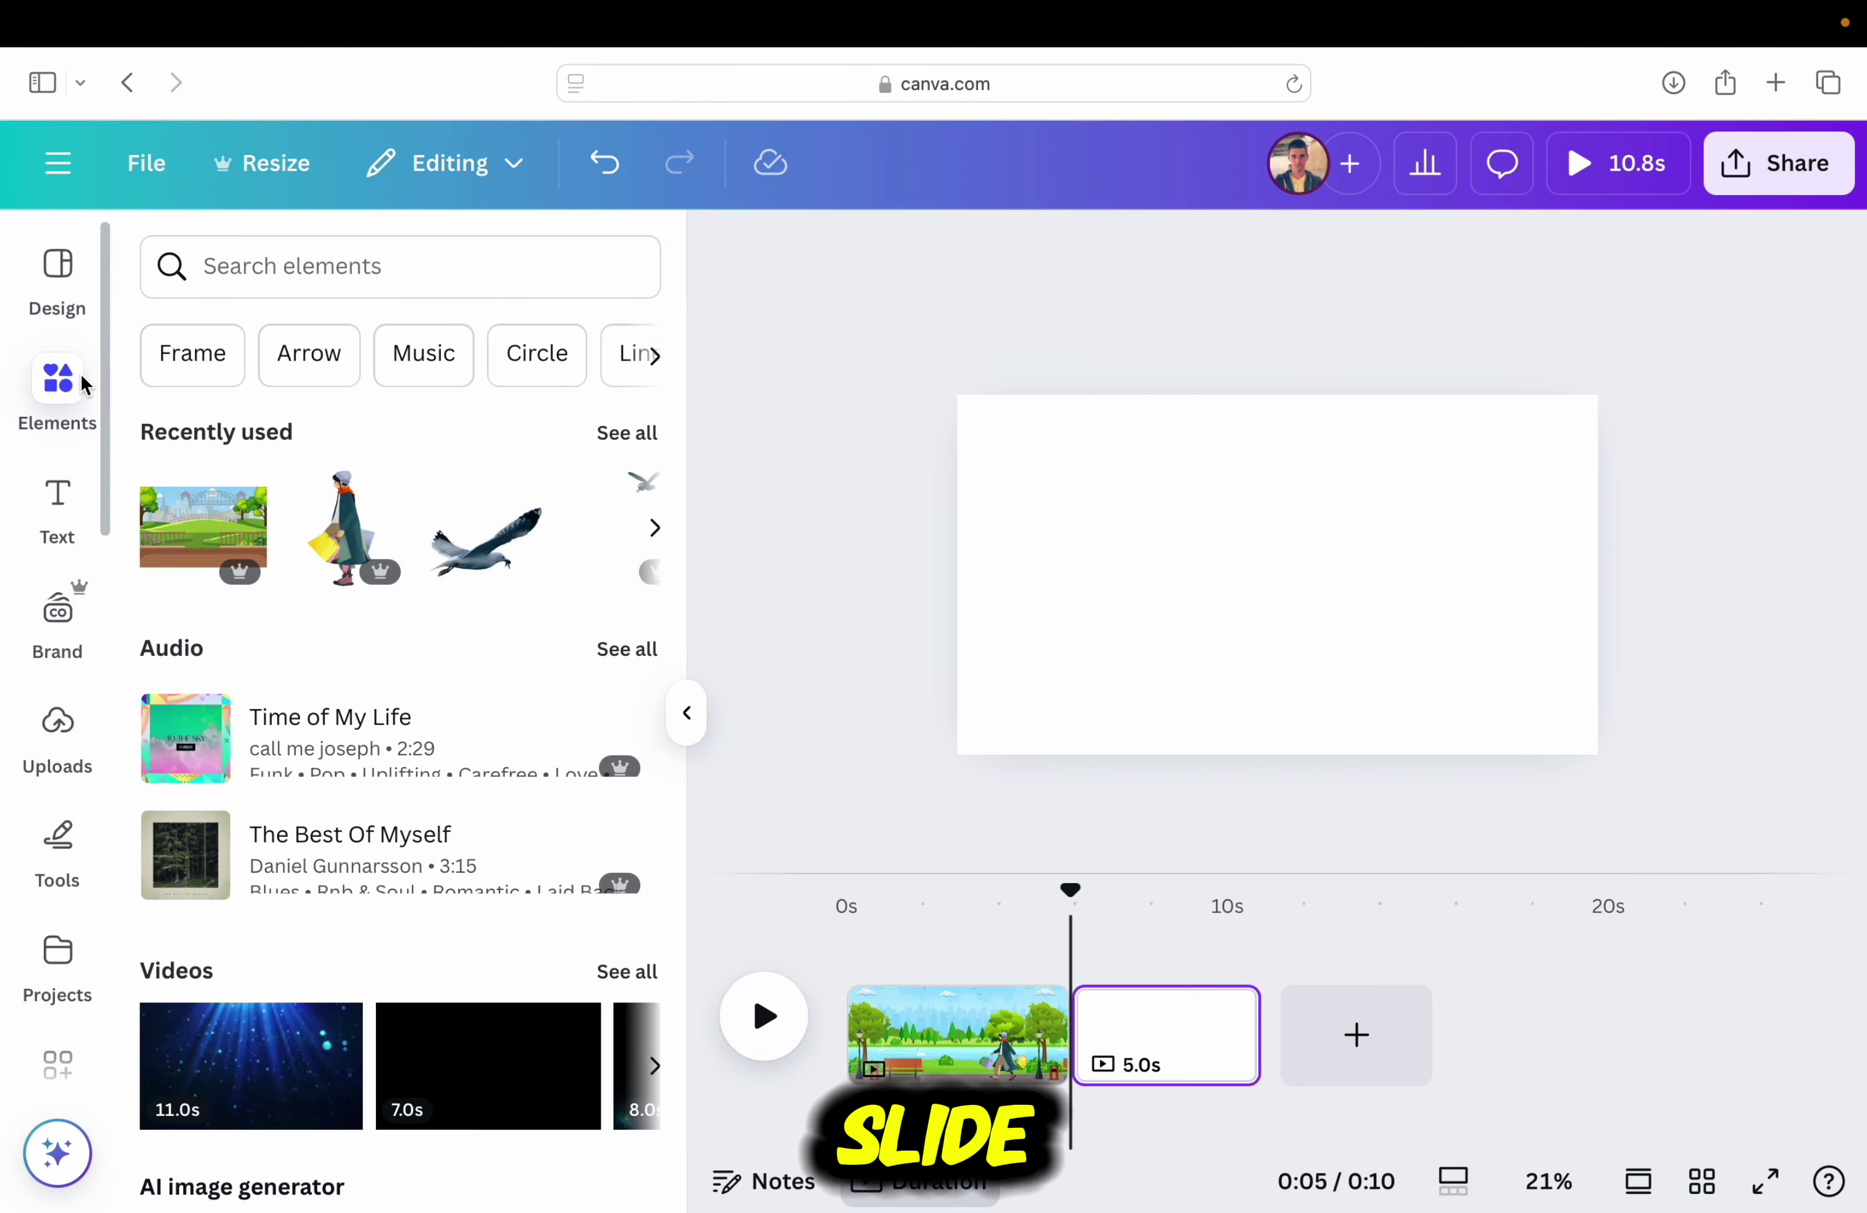
{"action": "left_click", "coordinate": [339, 515]}
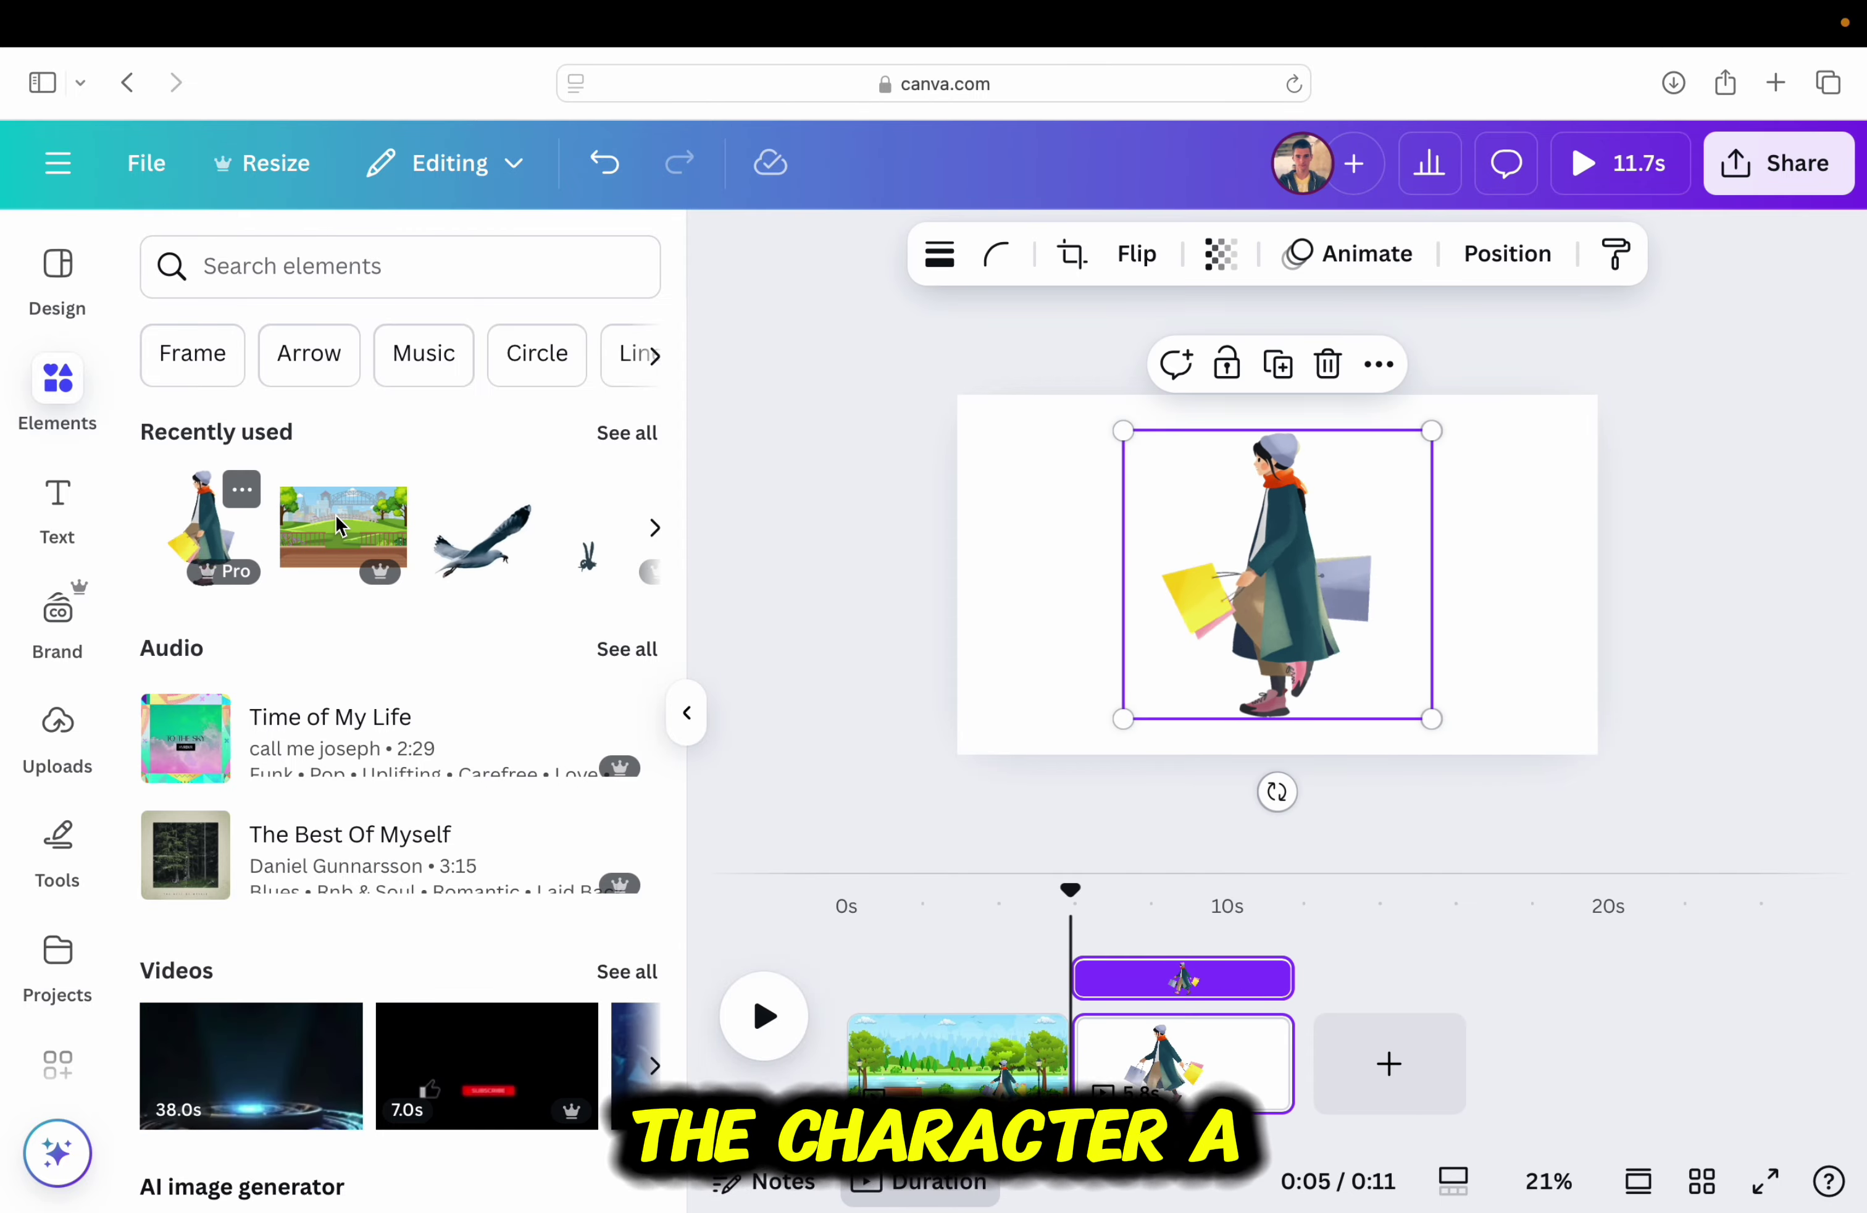
Flip the woman horizontally, shrink her and place her in the lower-left corner of the page
{"action": "left_click", "coordinate": [1137, 254]}
{"action": "left_click", "coordinate": [1159, 334]}
{"action": "left_click_drag", "start_coordinate": [1432, 431], "coordinate": [1352, 505]}
{"action": "left_click_drag", "start_coordinate": [1267, 577], "coordinate": [1094, 596]}
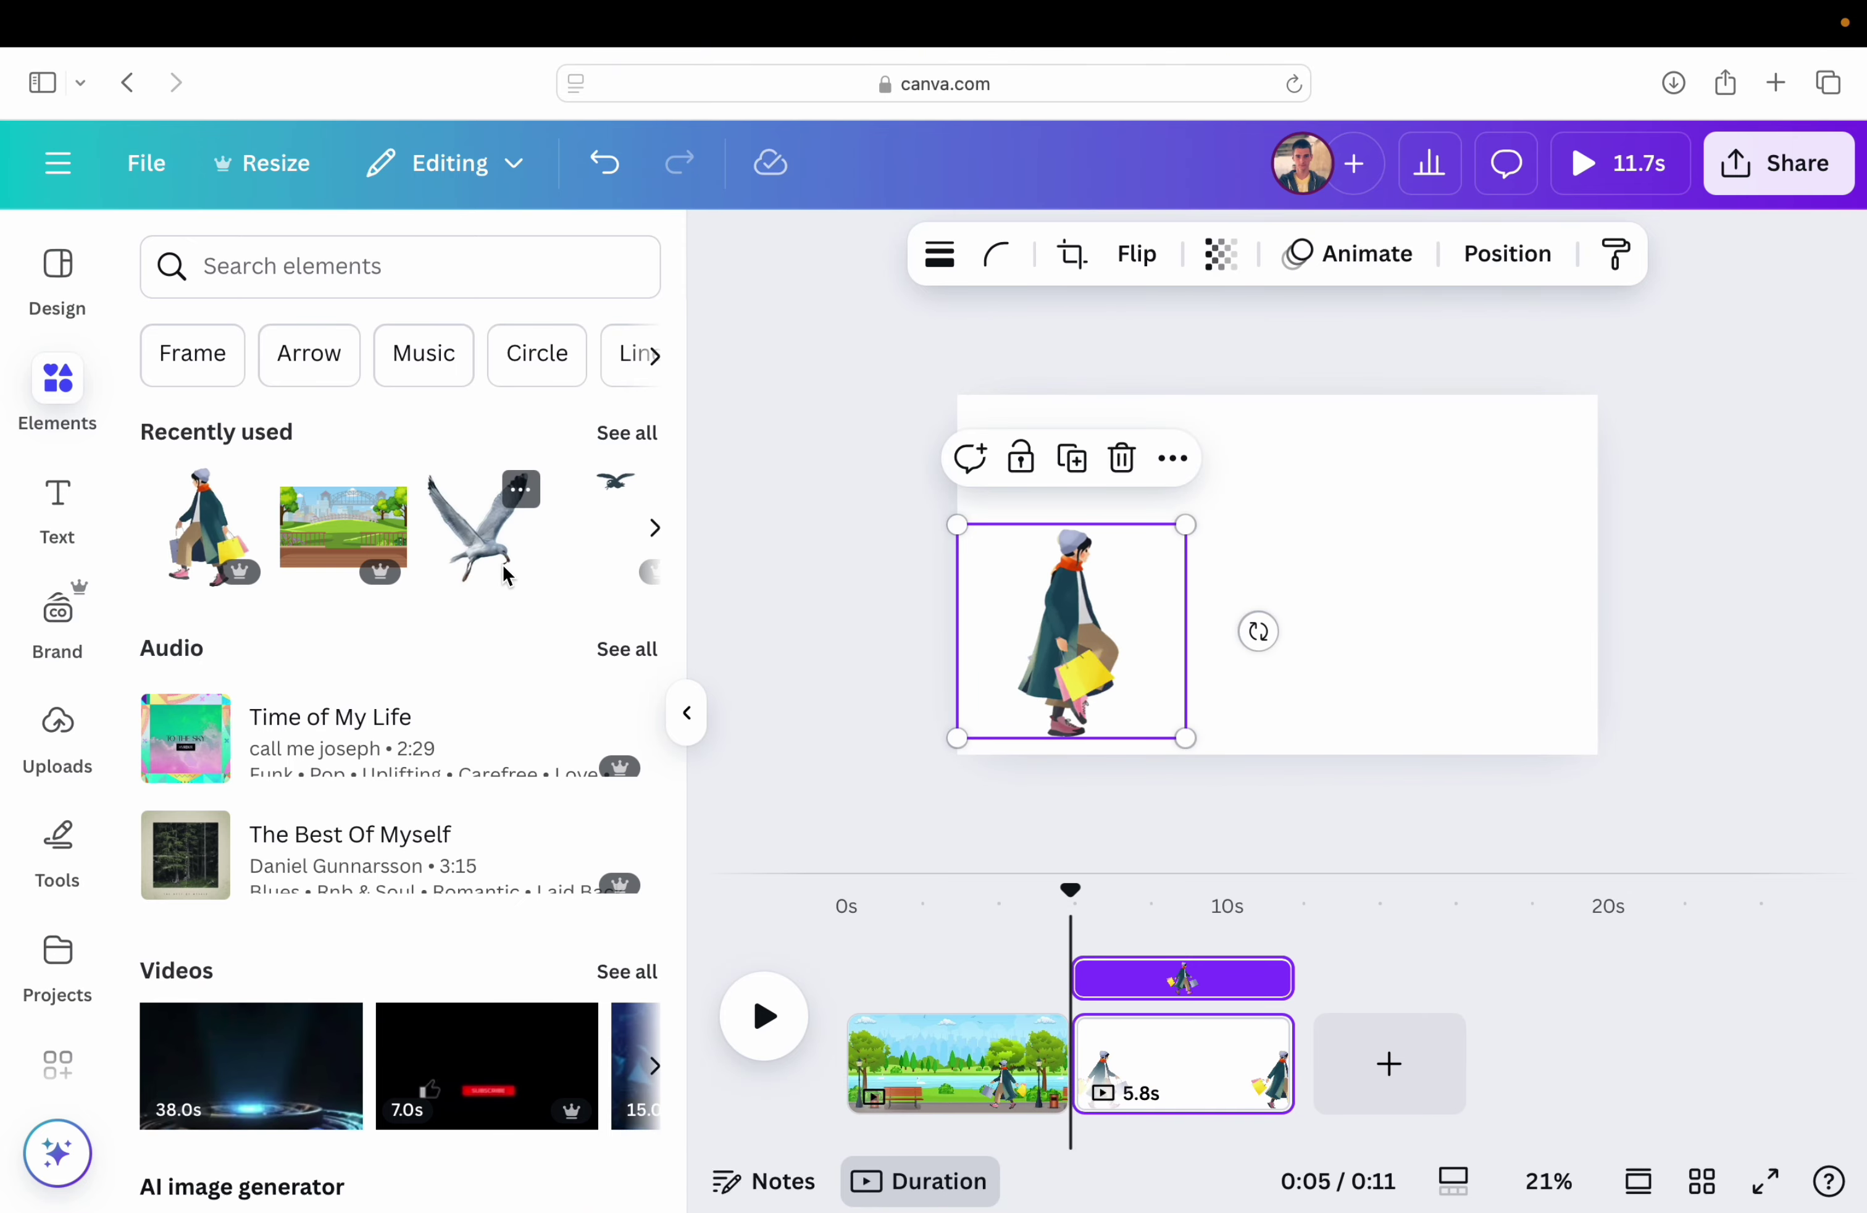
Add the recently used park photo with the bridge and send it backward behind the walking woman
{"action": "left_click", "coordinate": [358, 526]}
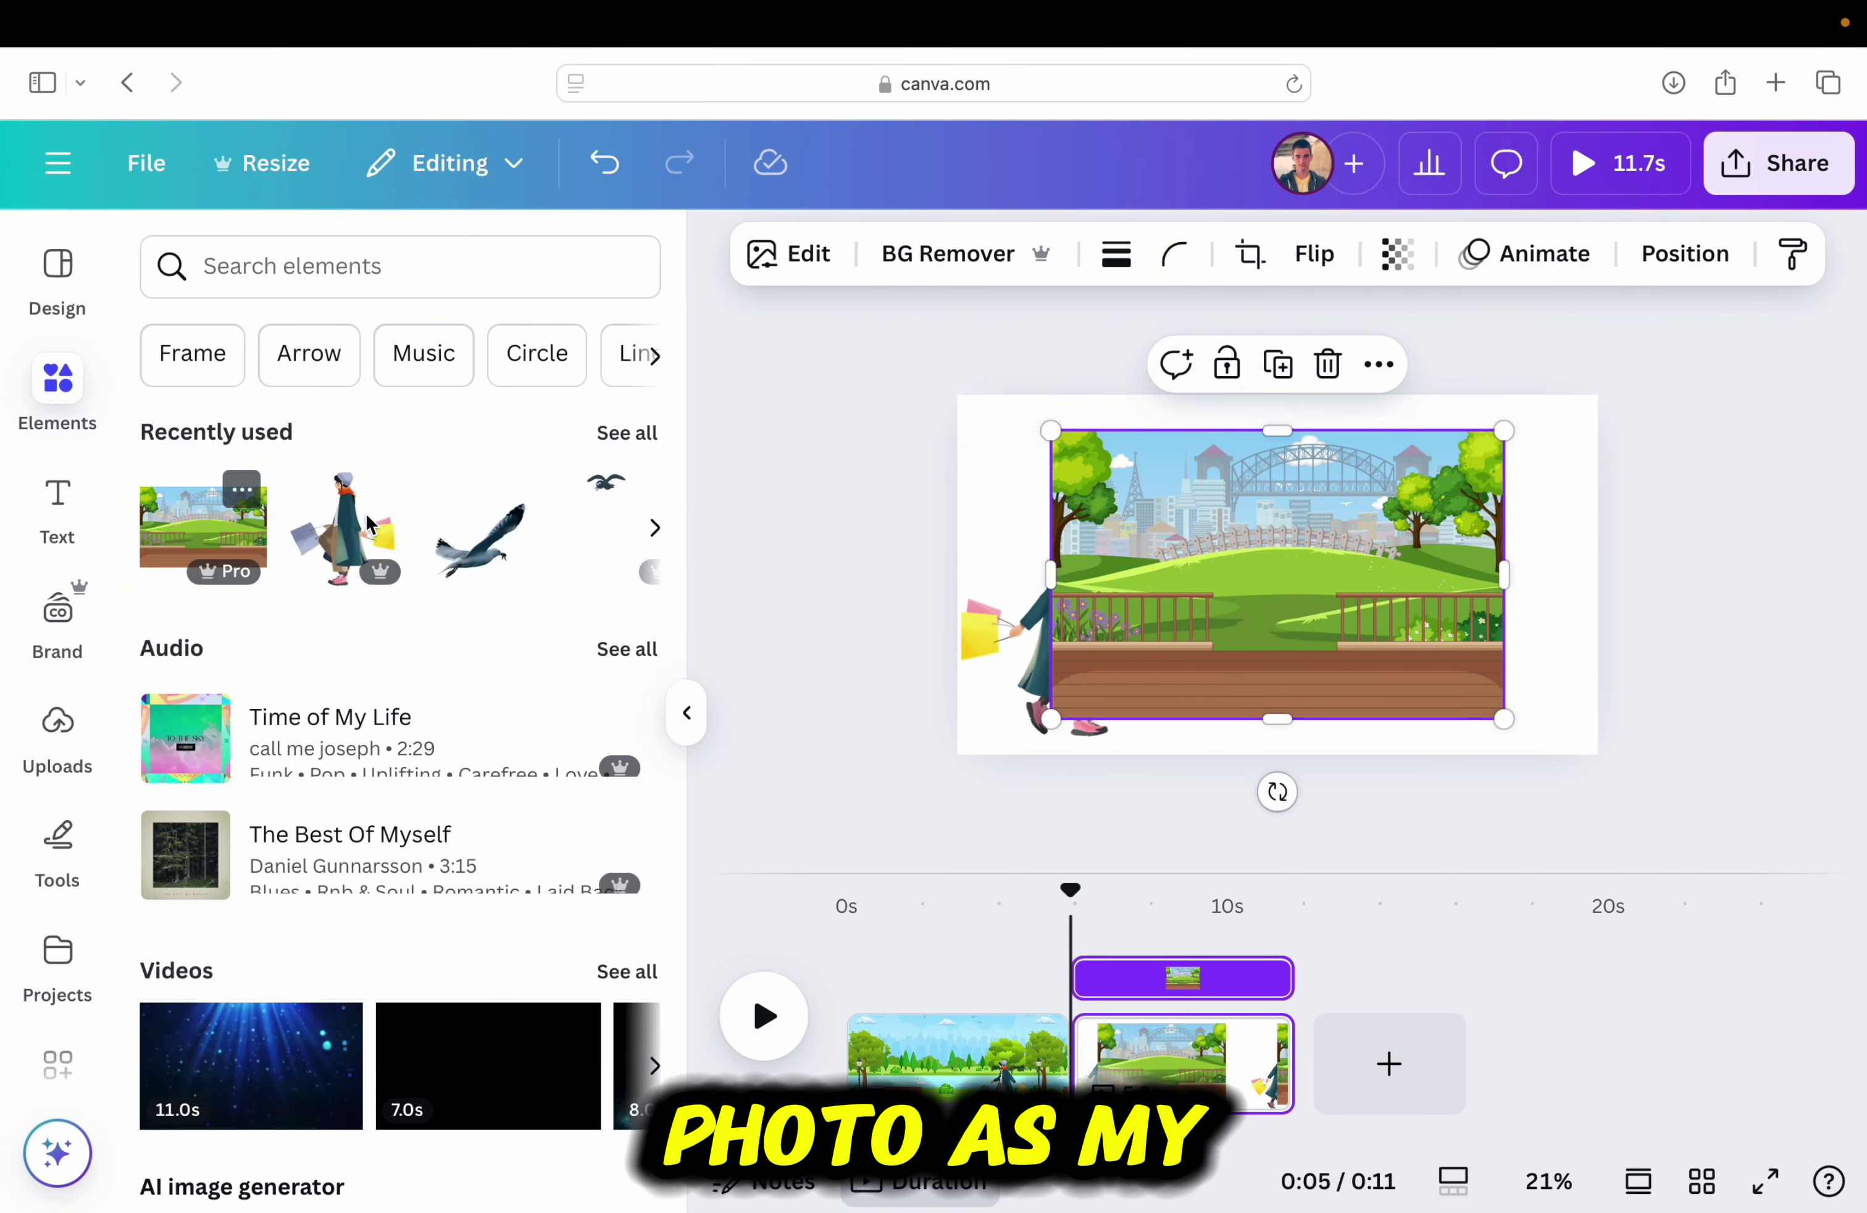
{"action": "right_click", "coordinate": [1252, 568]}
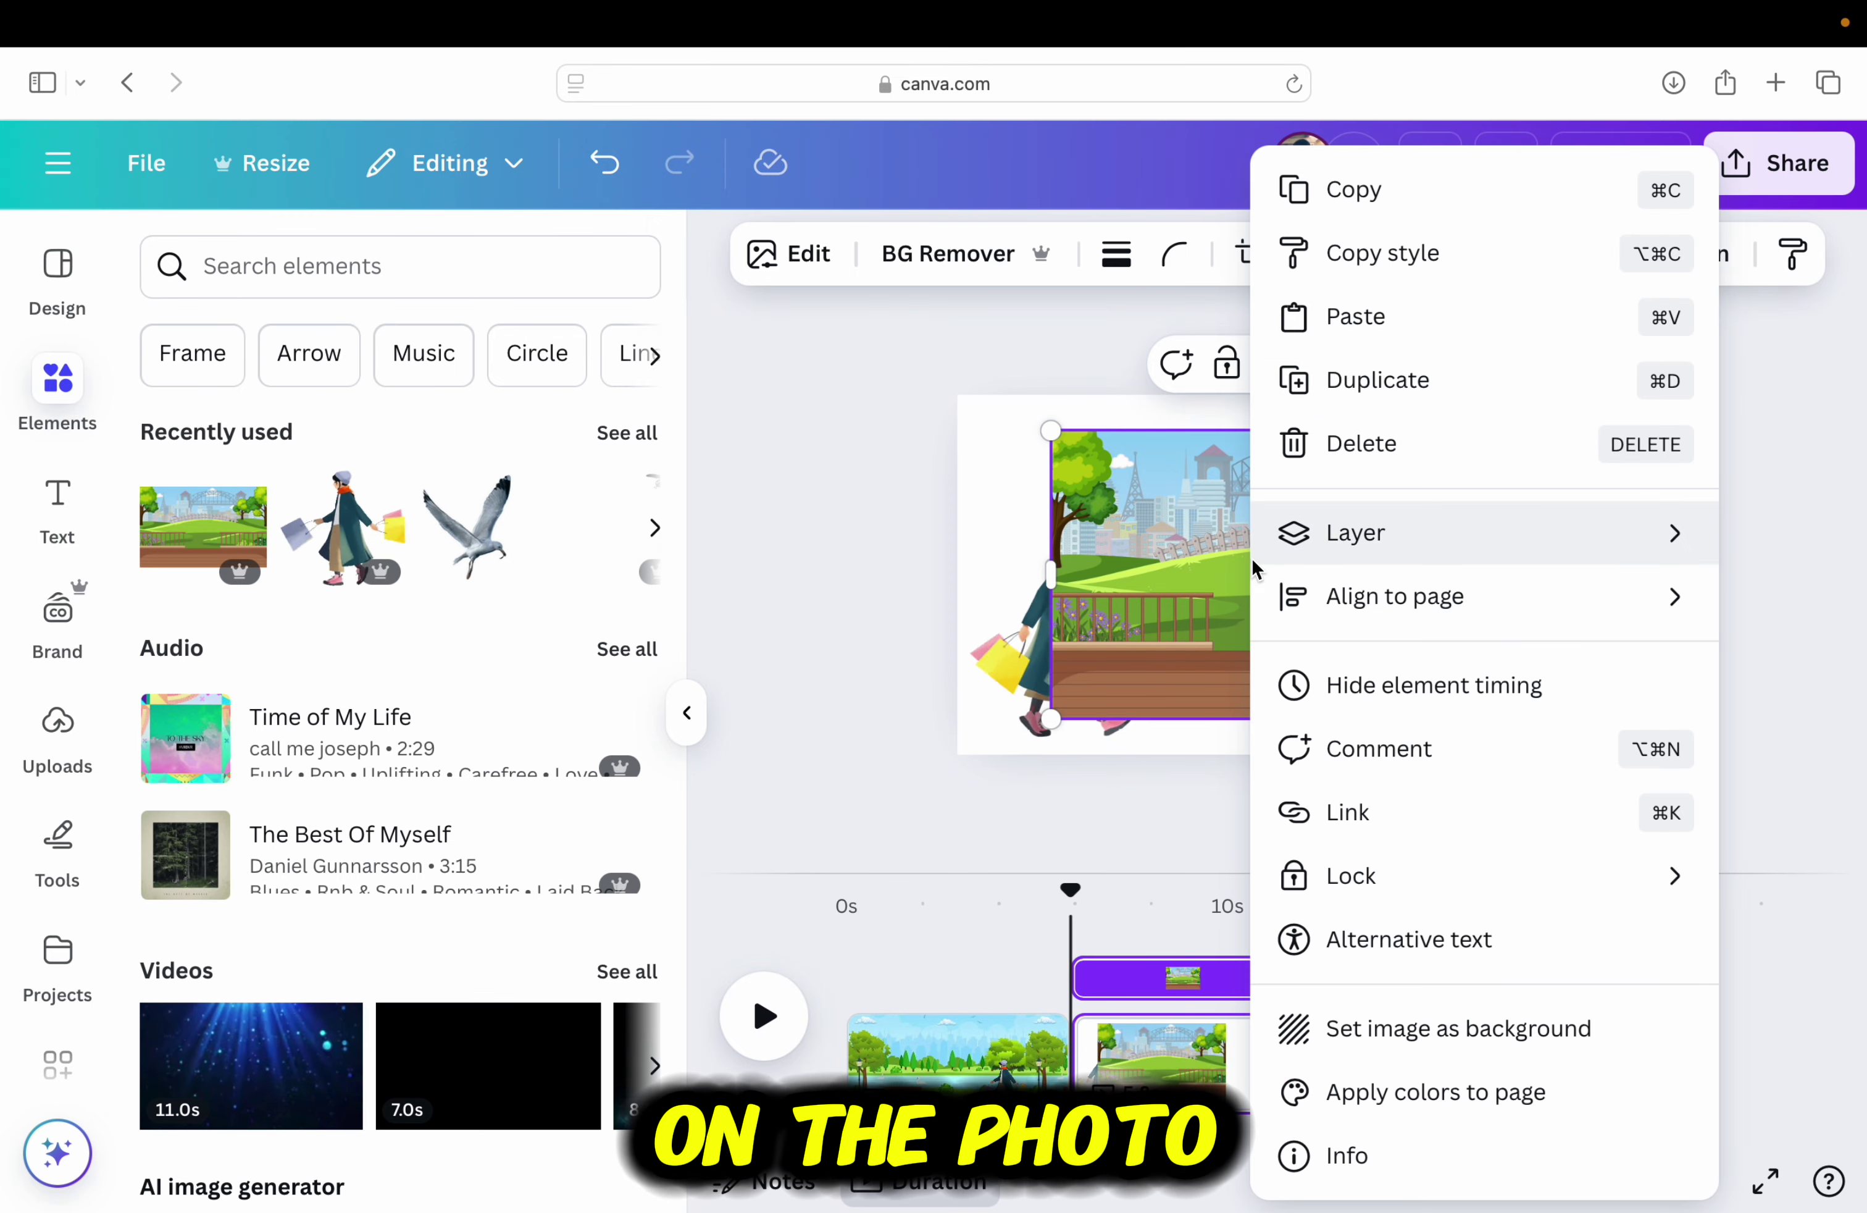
{"action": "left_click", "coordinate": [1344, 533]}
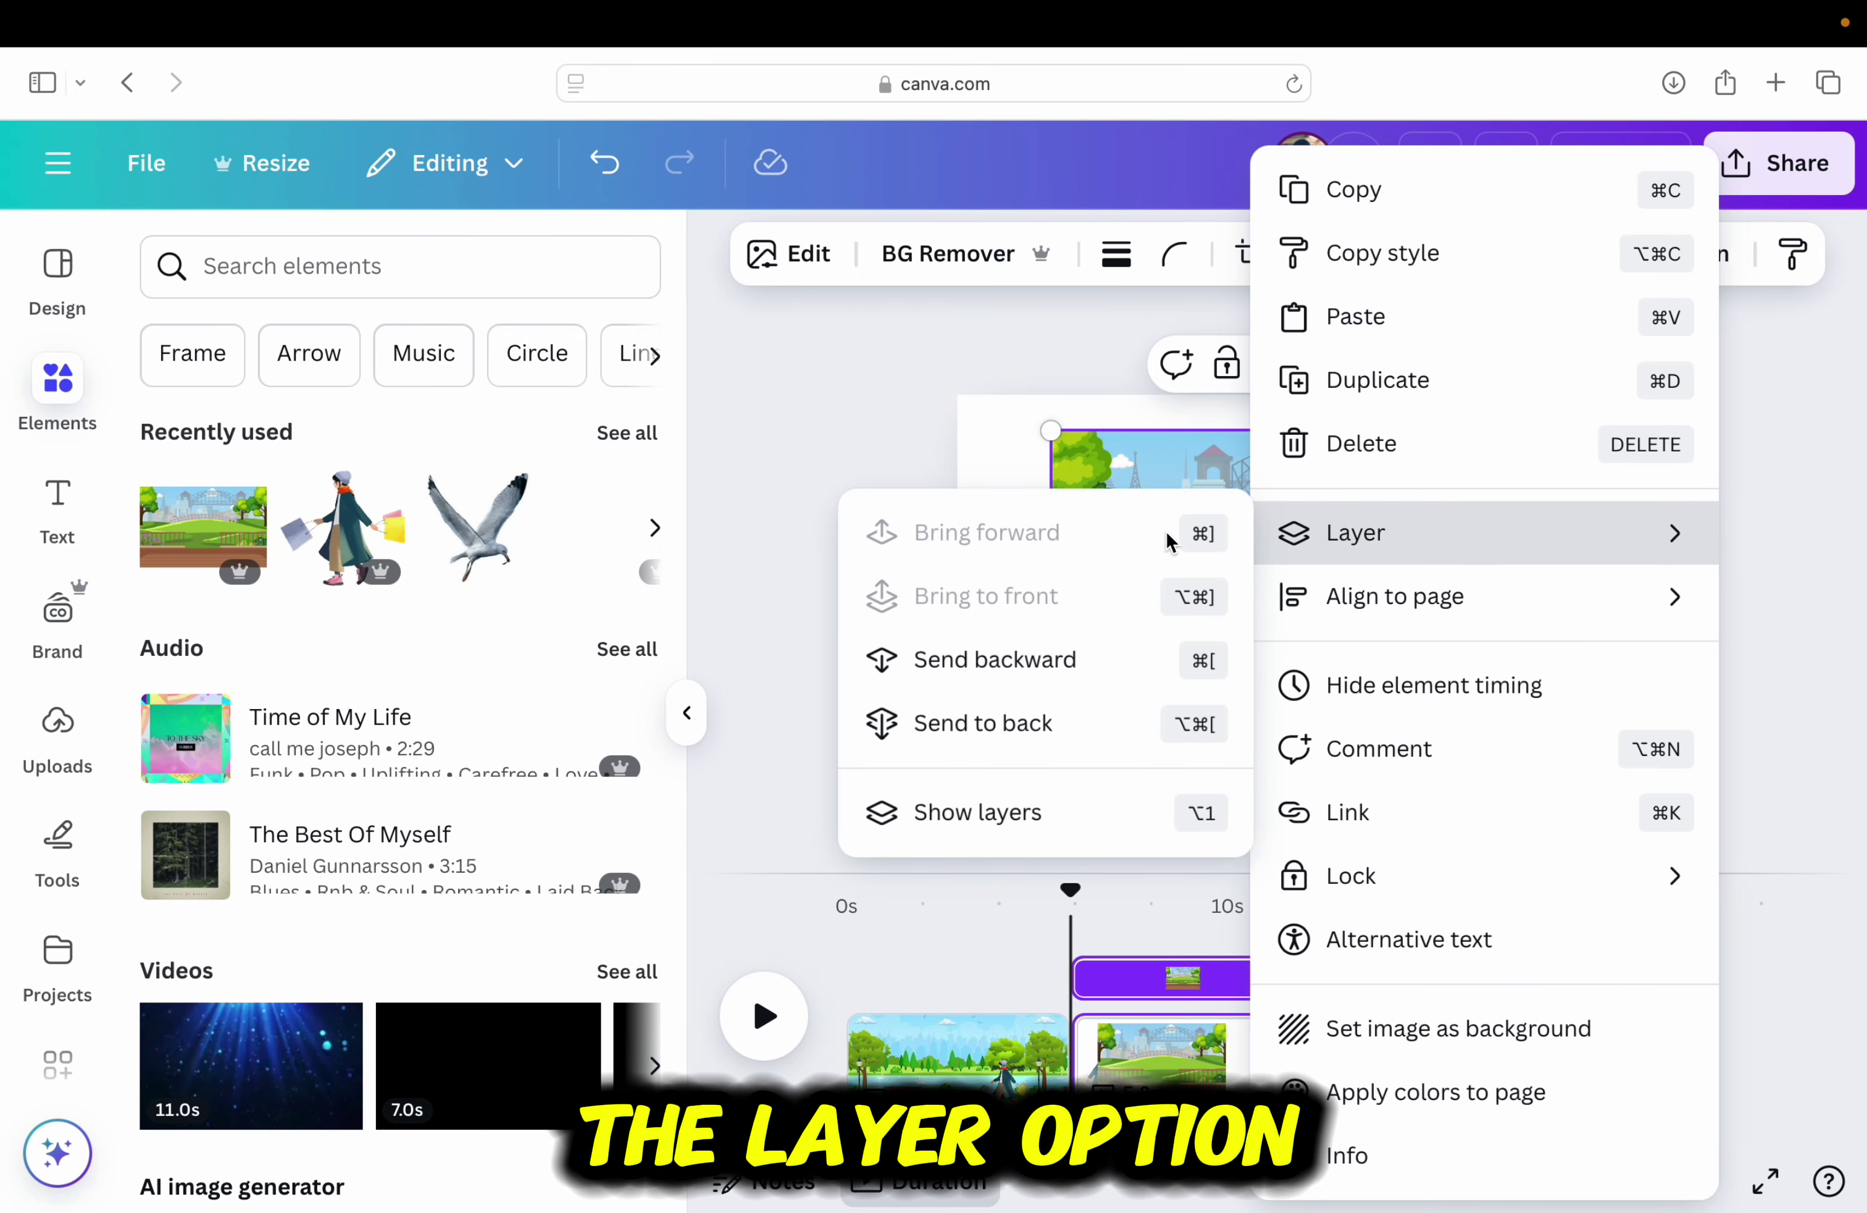
{"action": "left_click", "coordinate": [1065, 658]}
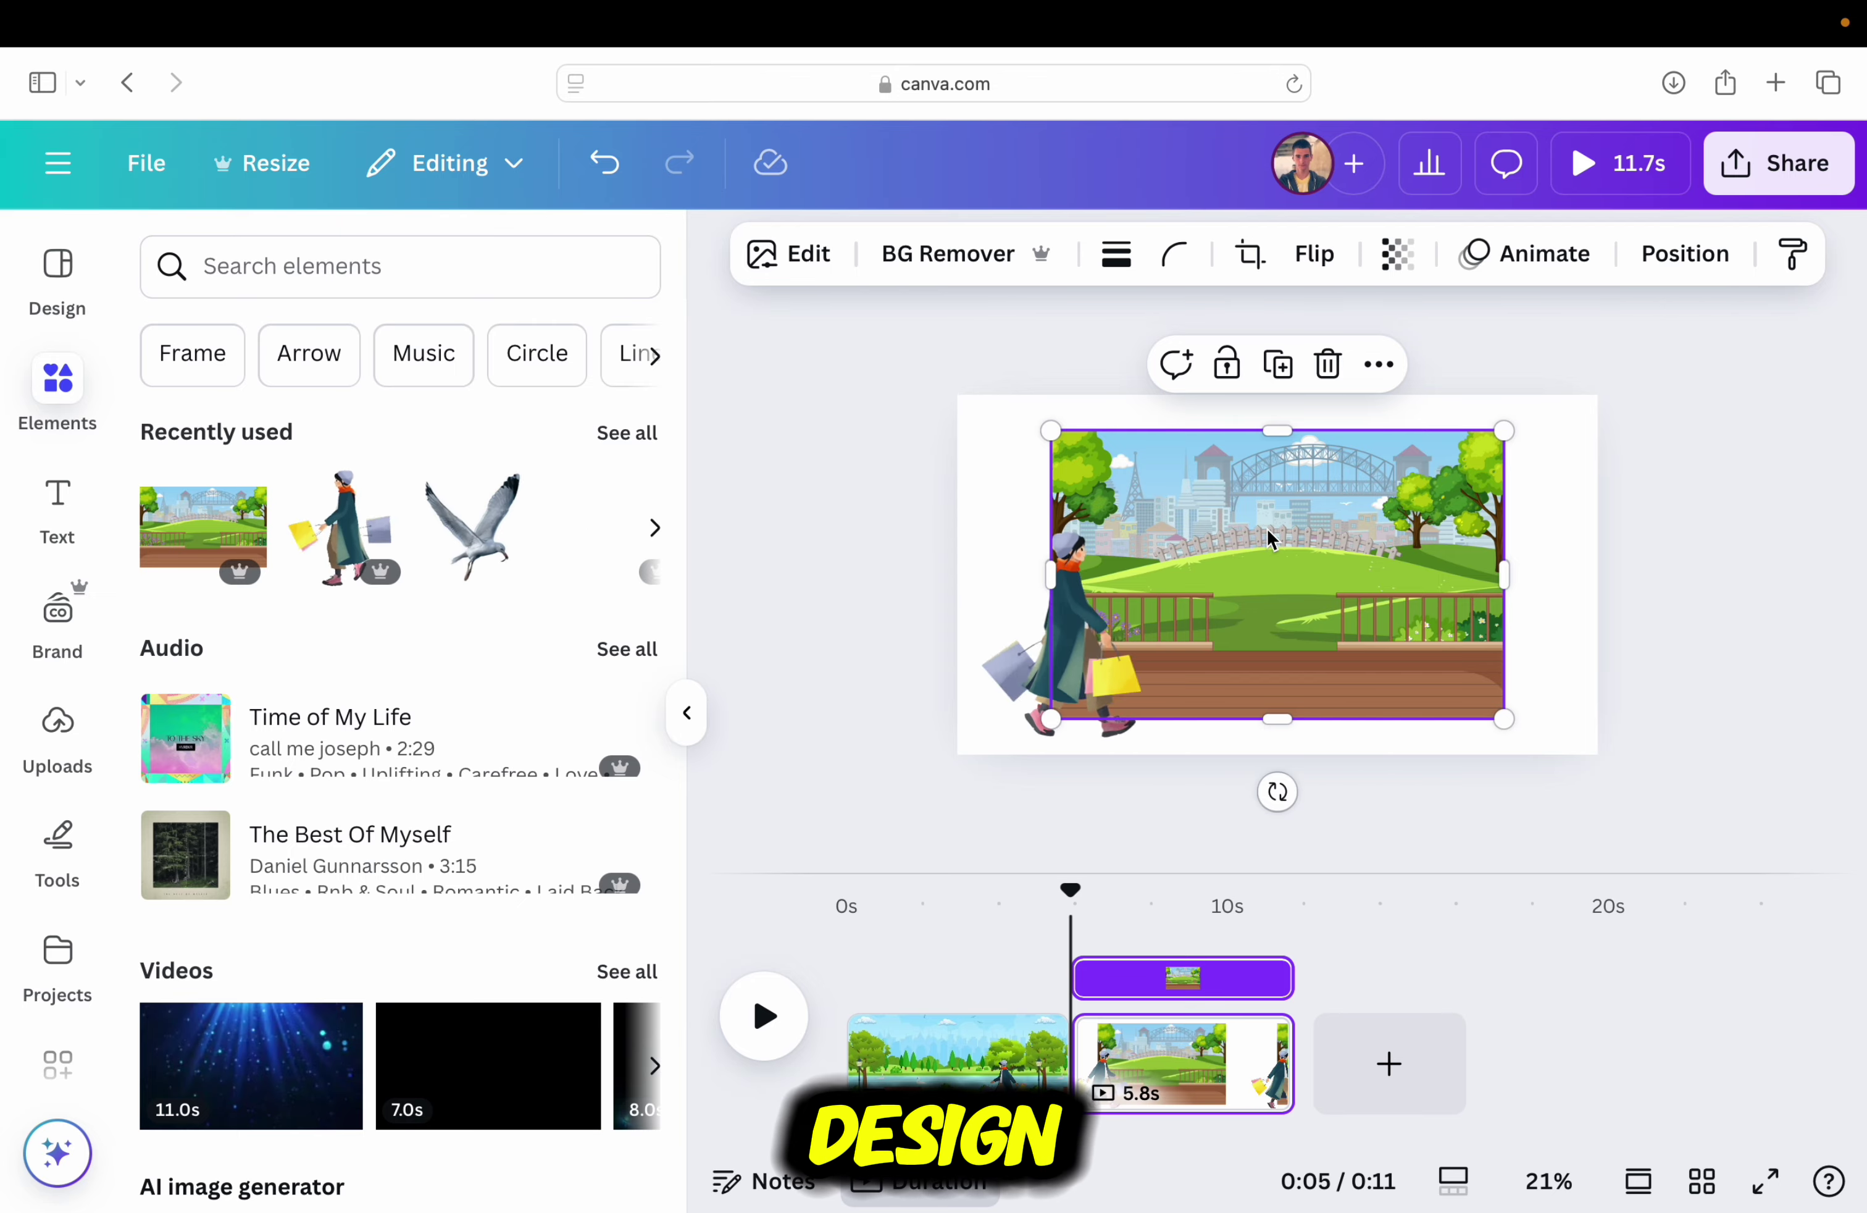
Enlarge the park photo until it covers the page and extends well past its right edge, with left edges aligned
{"action": "scroll", "coordinate": [1267, 527], "scroll_direction": "down", "scroll_amount": 5}
{"action": "left_click_drag", "start_coordinate": [1422, 487], "coordinate": [1740, 285]}
{"action": "left_click_drag", "start_coordinate": [1501, 465], "coordinate": [1437, 583]}
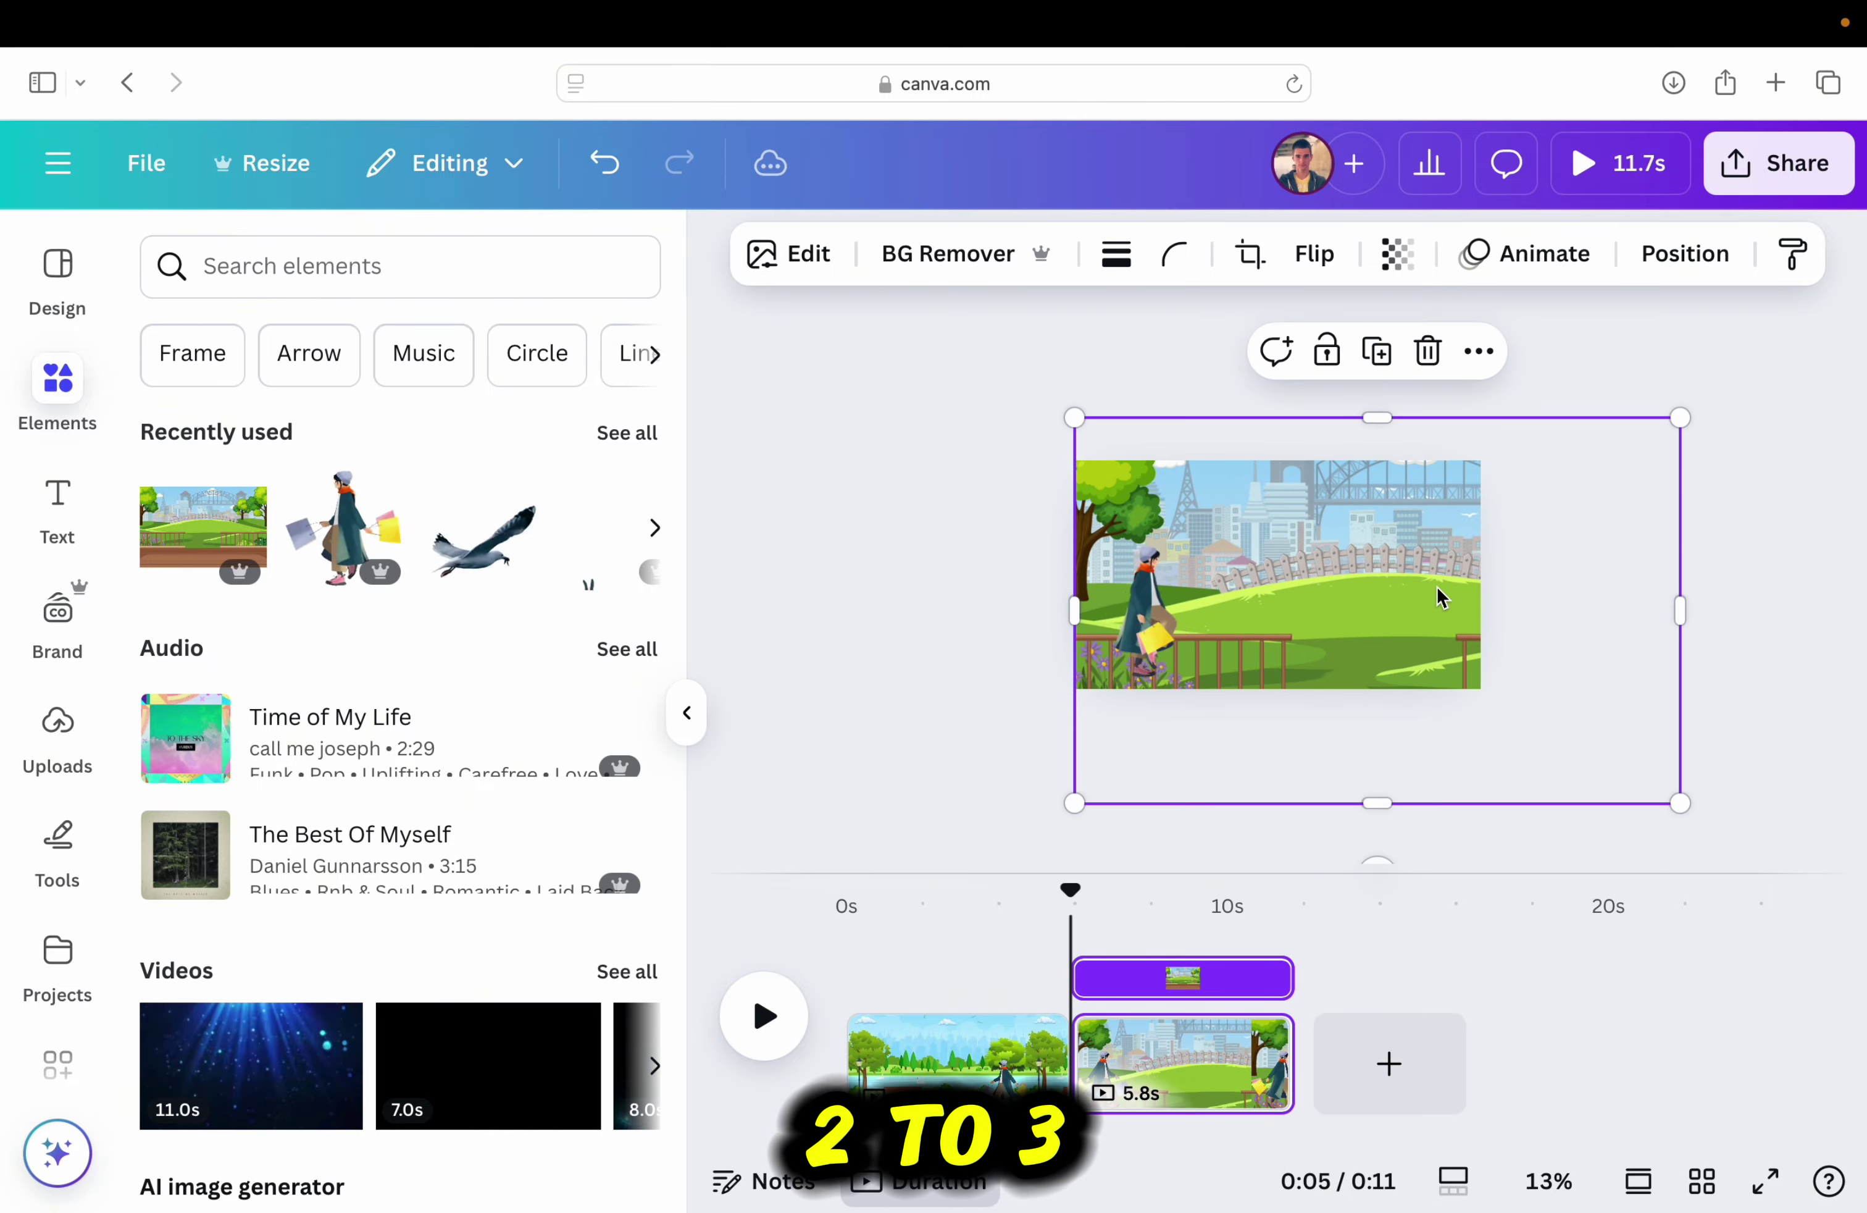
{"action": "left_click_drag", "start_coordinate": [1680, 418], "coordinate": [1788, 351]}
{"action": "left_click_drag", "start_coordinate": [1234, 655], "coordinate": [1241, 707]}
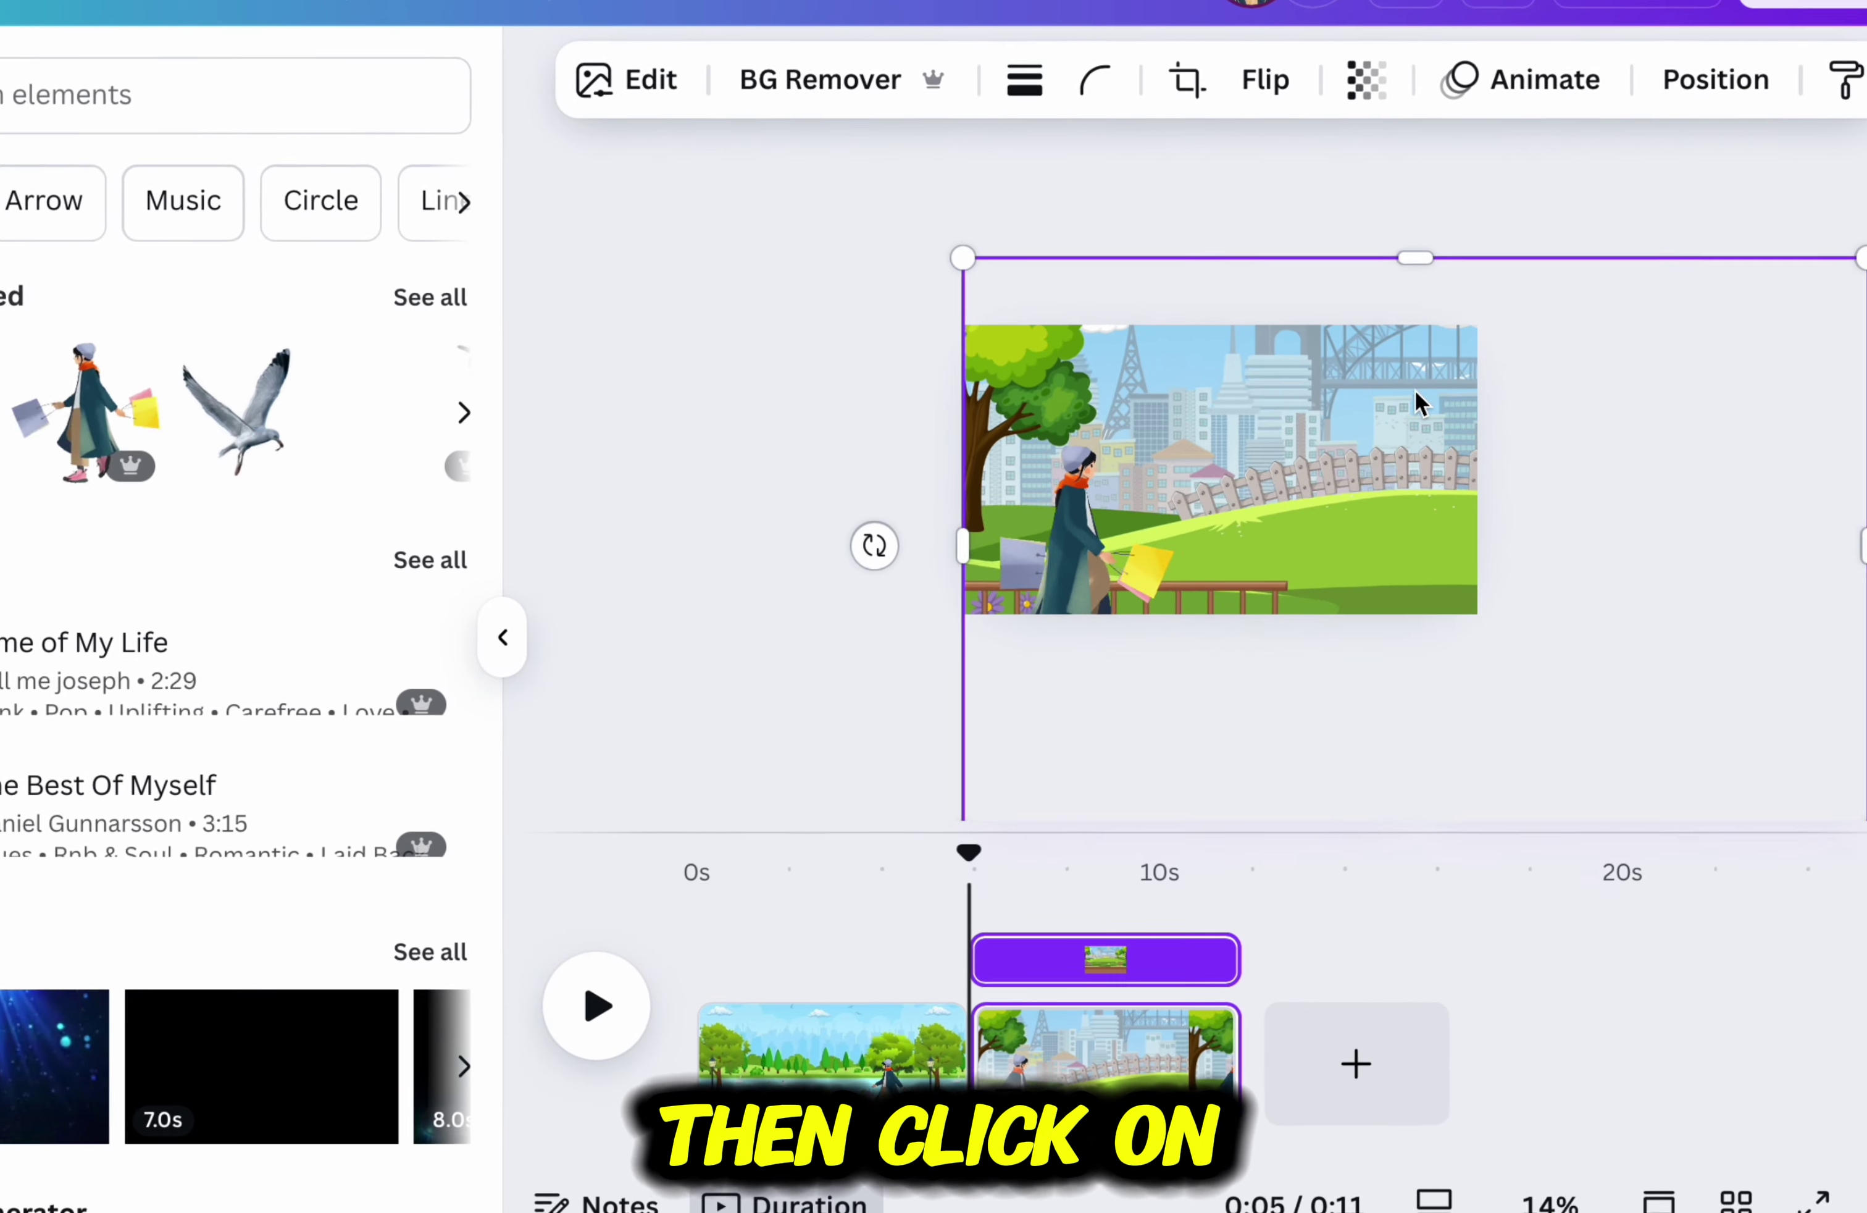
Create a custom animation that moves the park photo in a straight horizontal path toward the left
{"action": "left_click", "coordinate": [1588, 83]}
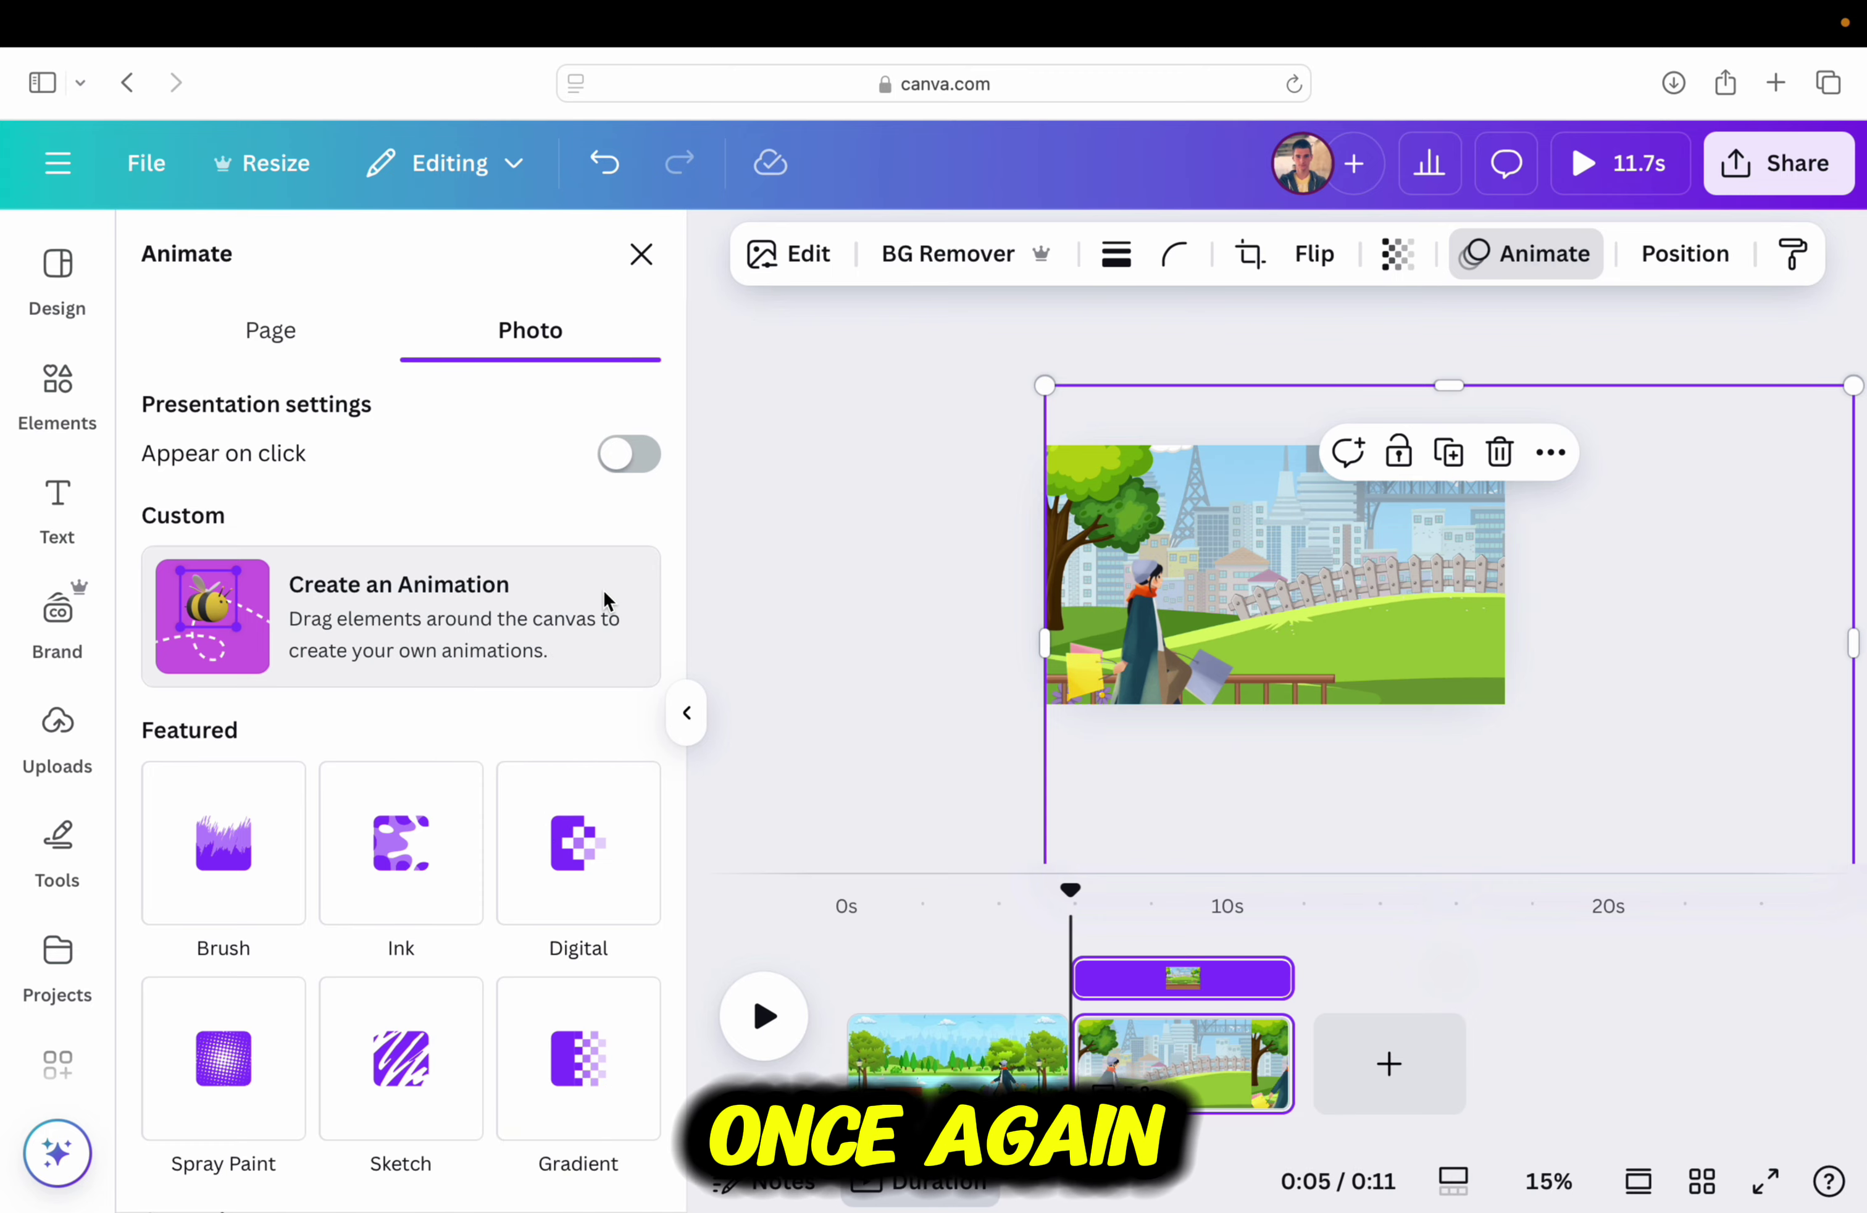
{"action": "left_click", "coordinate": [604, 591]}
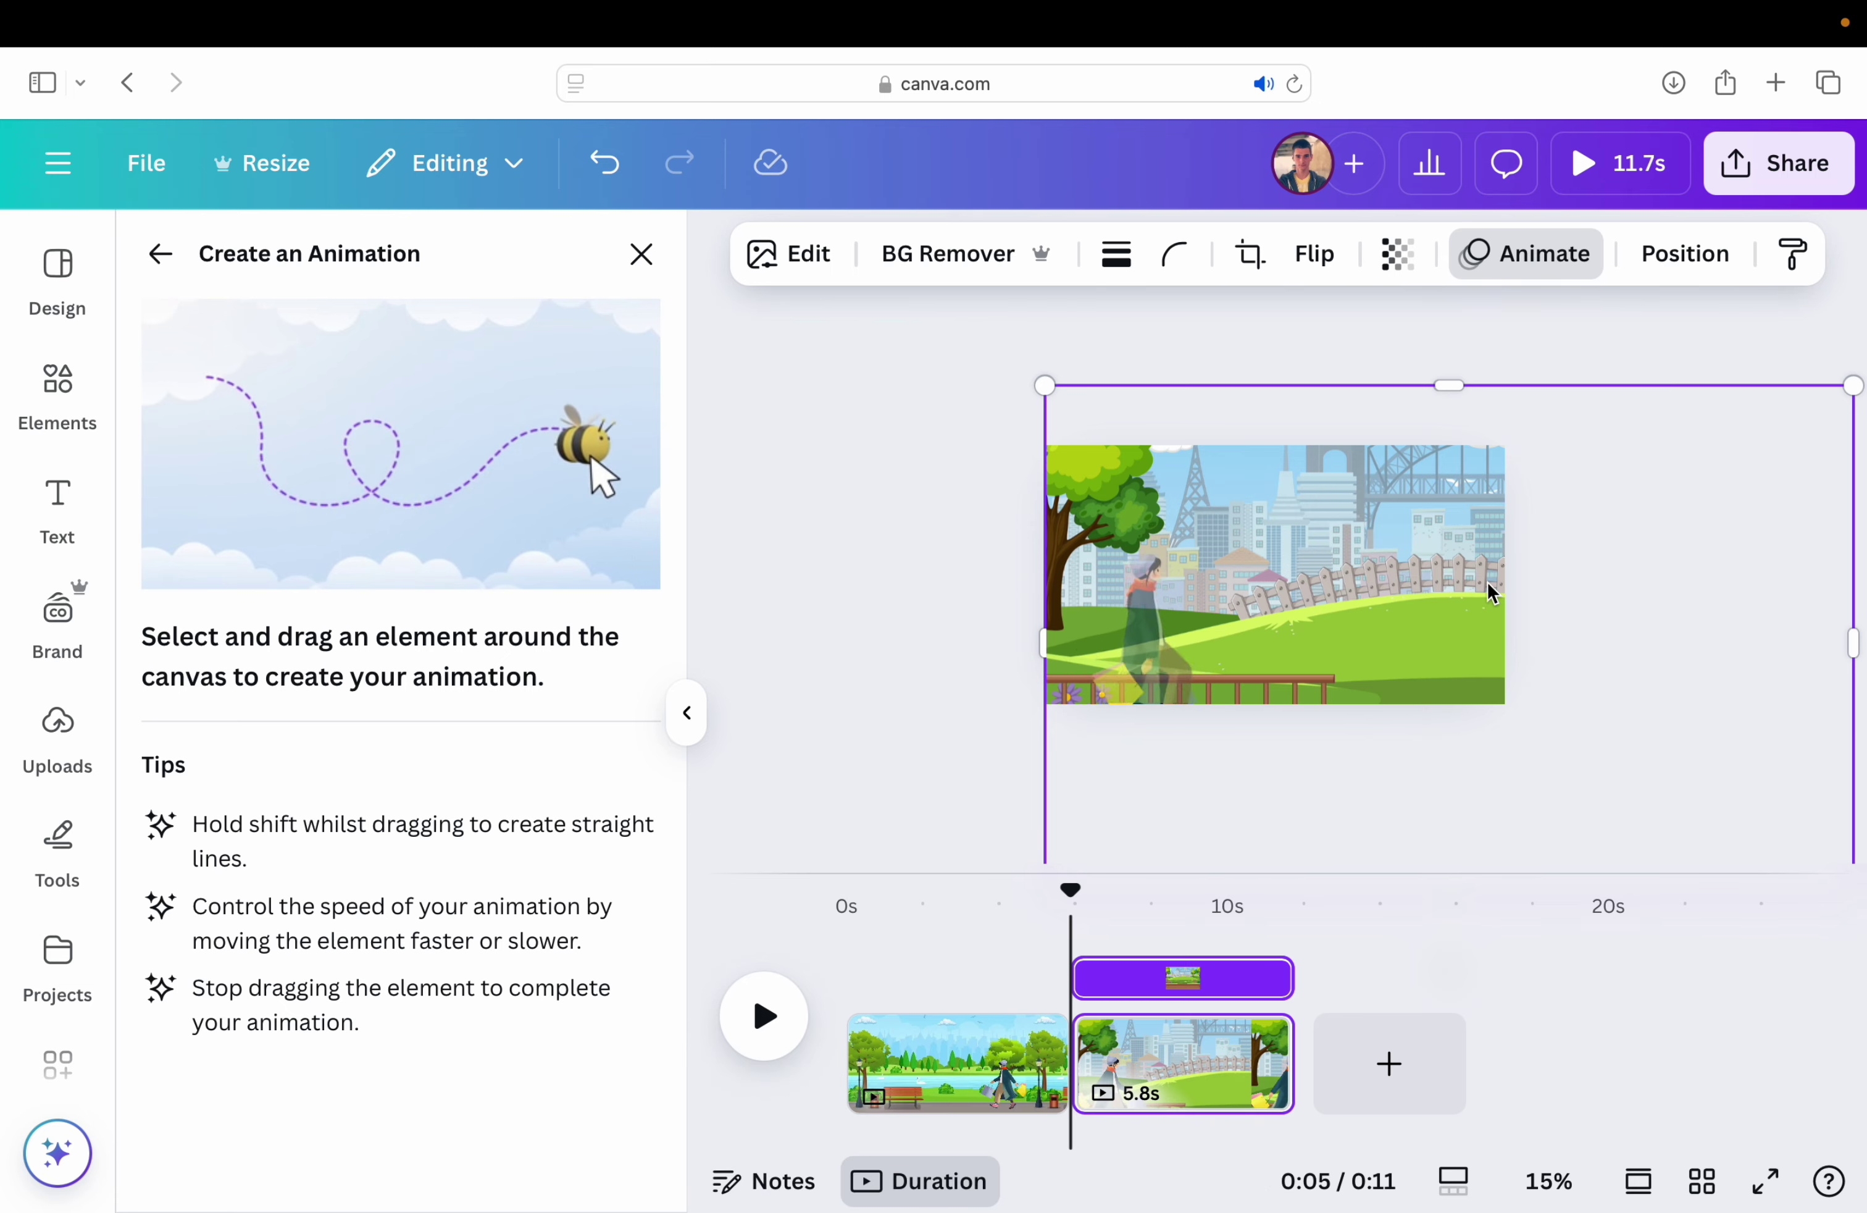
{"action": "left_click_drag", "start_coordinate": [1486, 581], "coordinate": [1066, 573]}
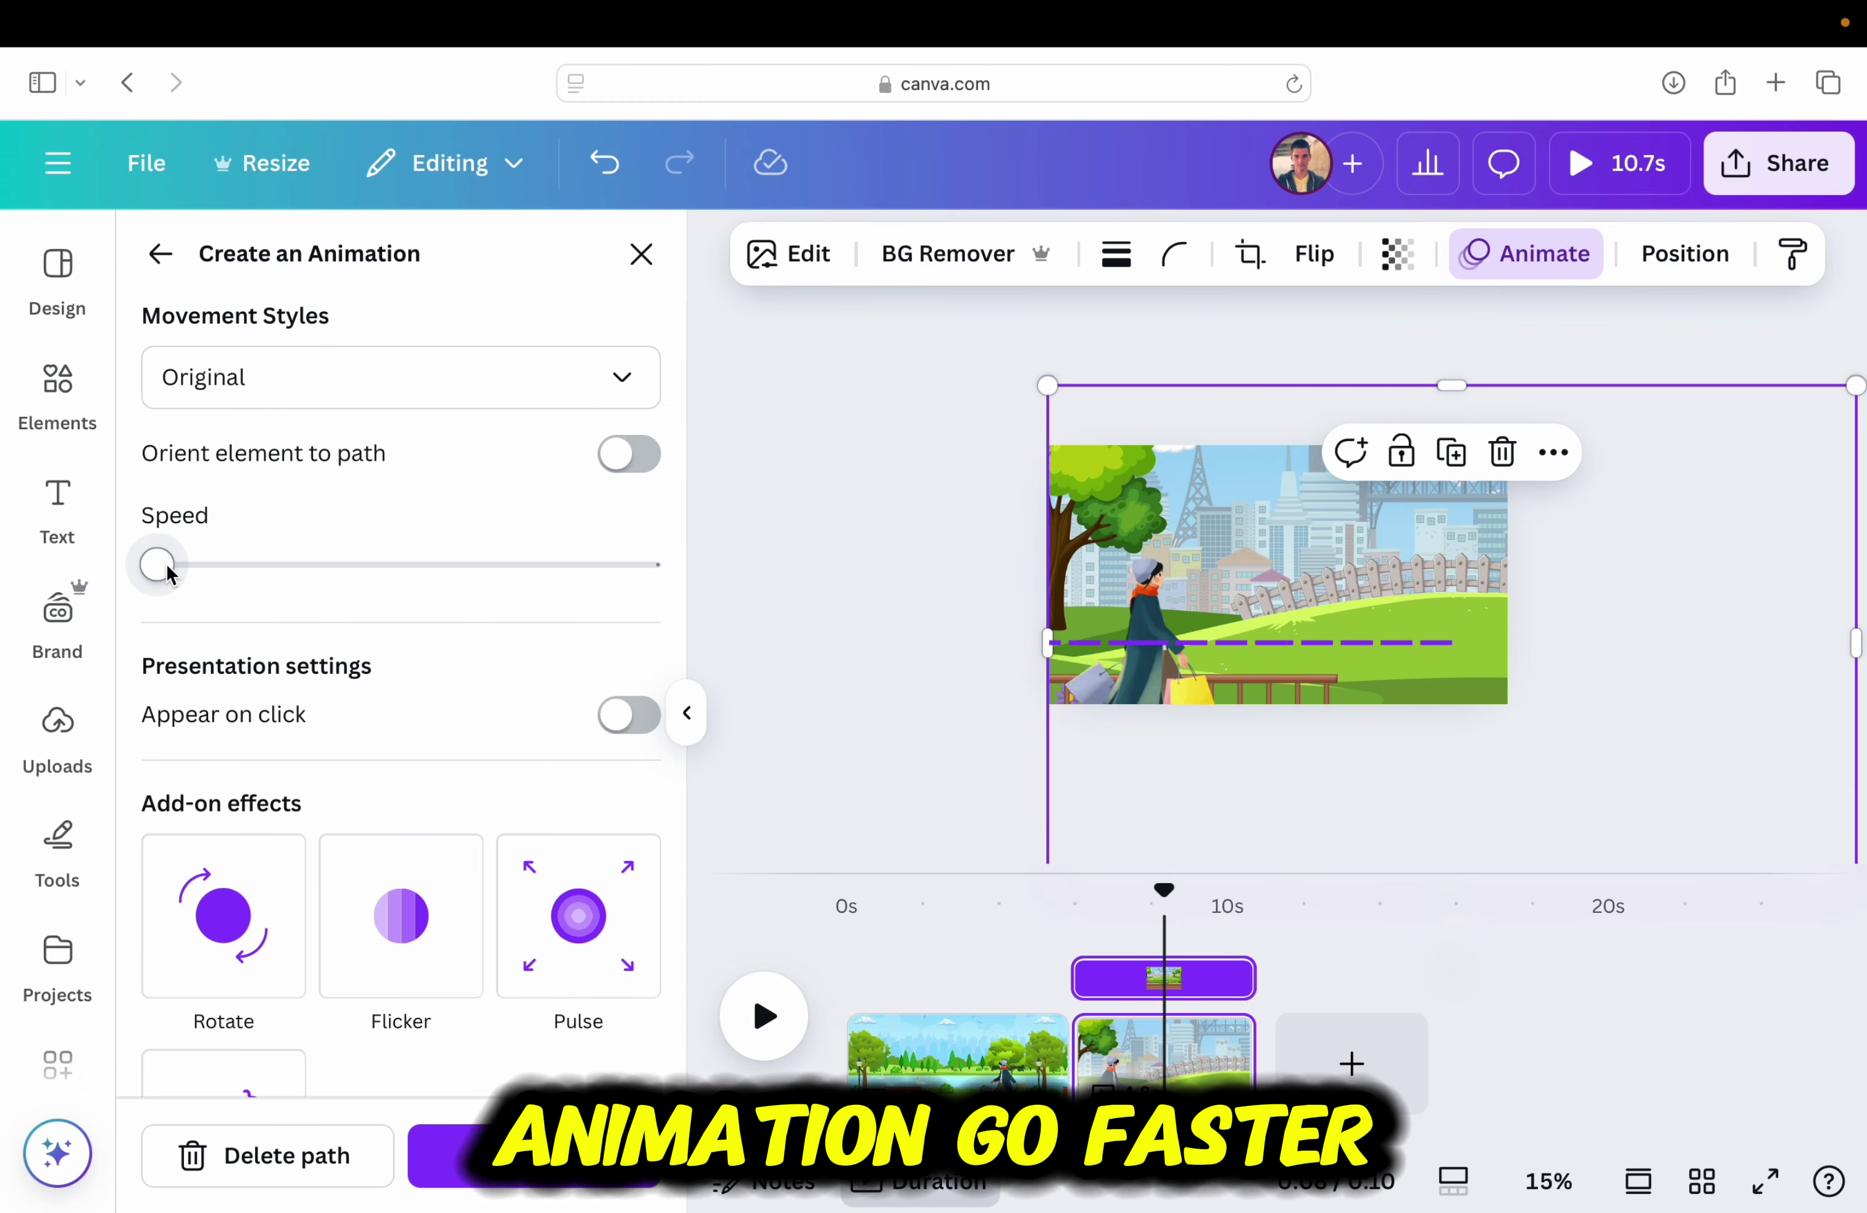
Slow the park photo's animation to near the minimum speed, set its movement style to Steady and finish it
{"action": "mouse_move", "coordinate": [165, 562]}
{"action": "left_mouse_down"}
{"action": "mouse_move", "coordinate": [206, 561]}
{"action": "mouse_move", "coordinate": [161, 564]}
{"action": "left_mouse_up"}
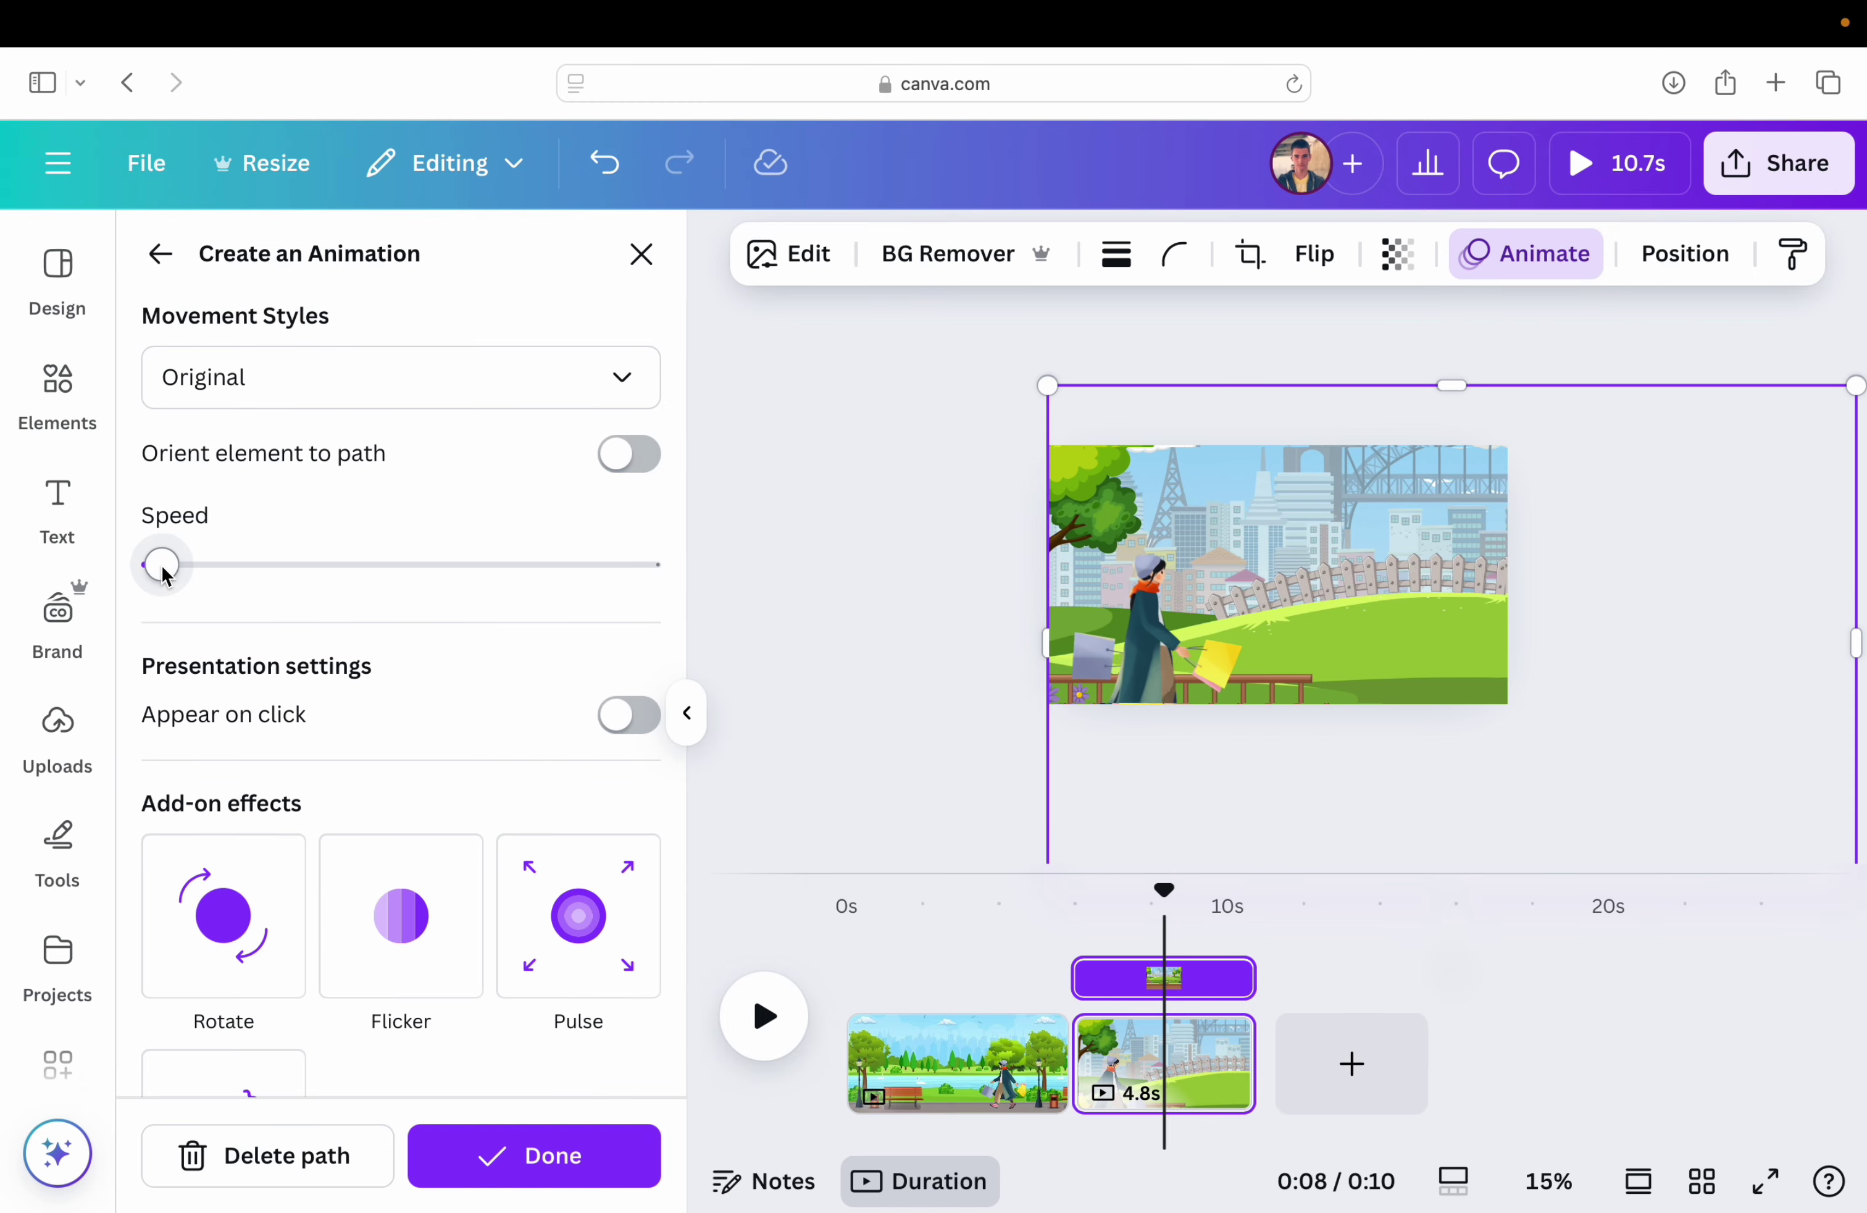
{"action": "left_click", "coordinate": [389, 389]}
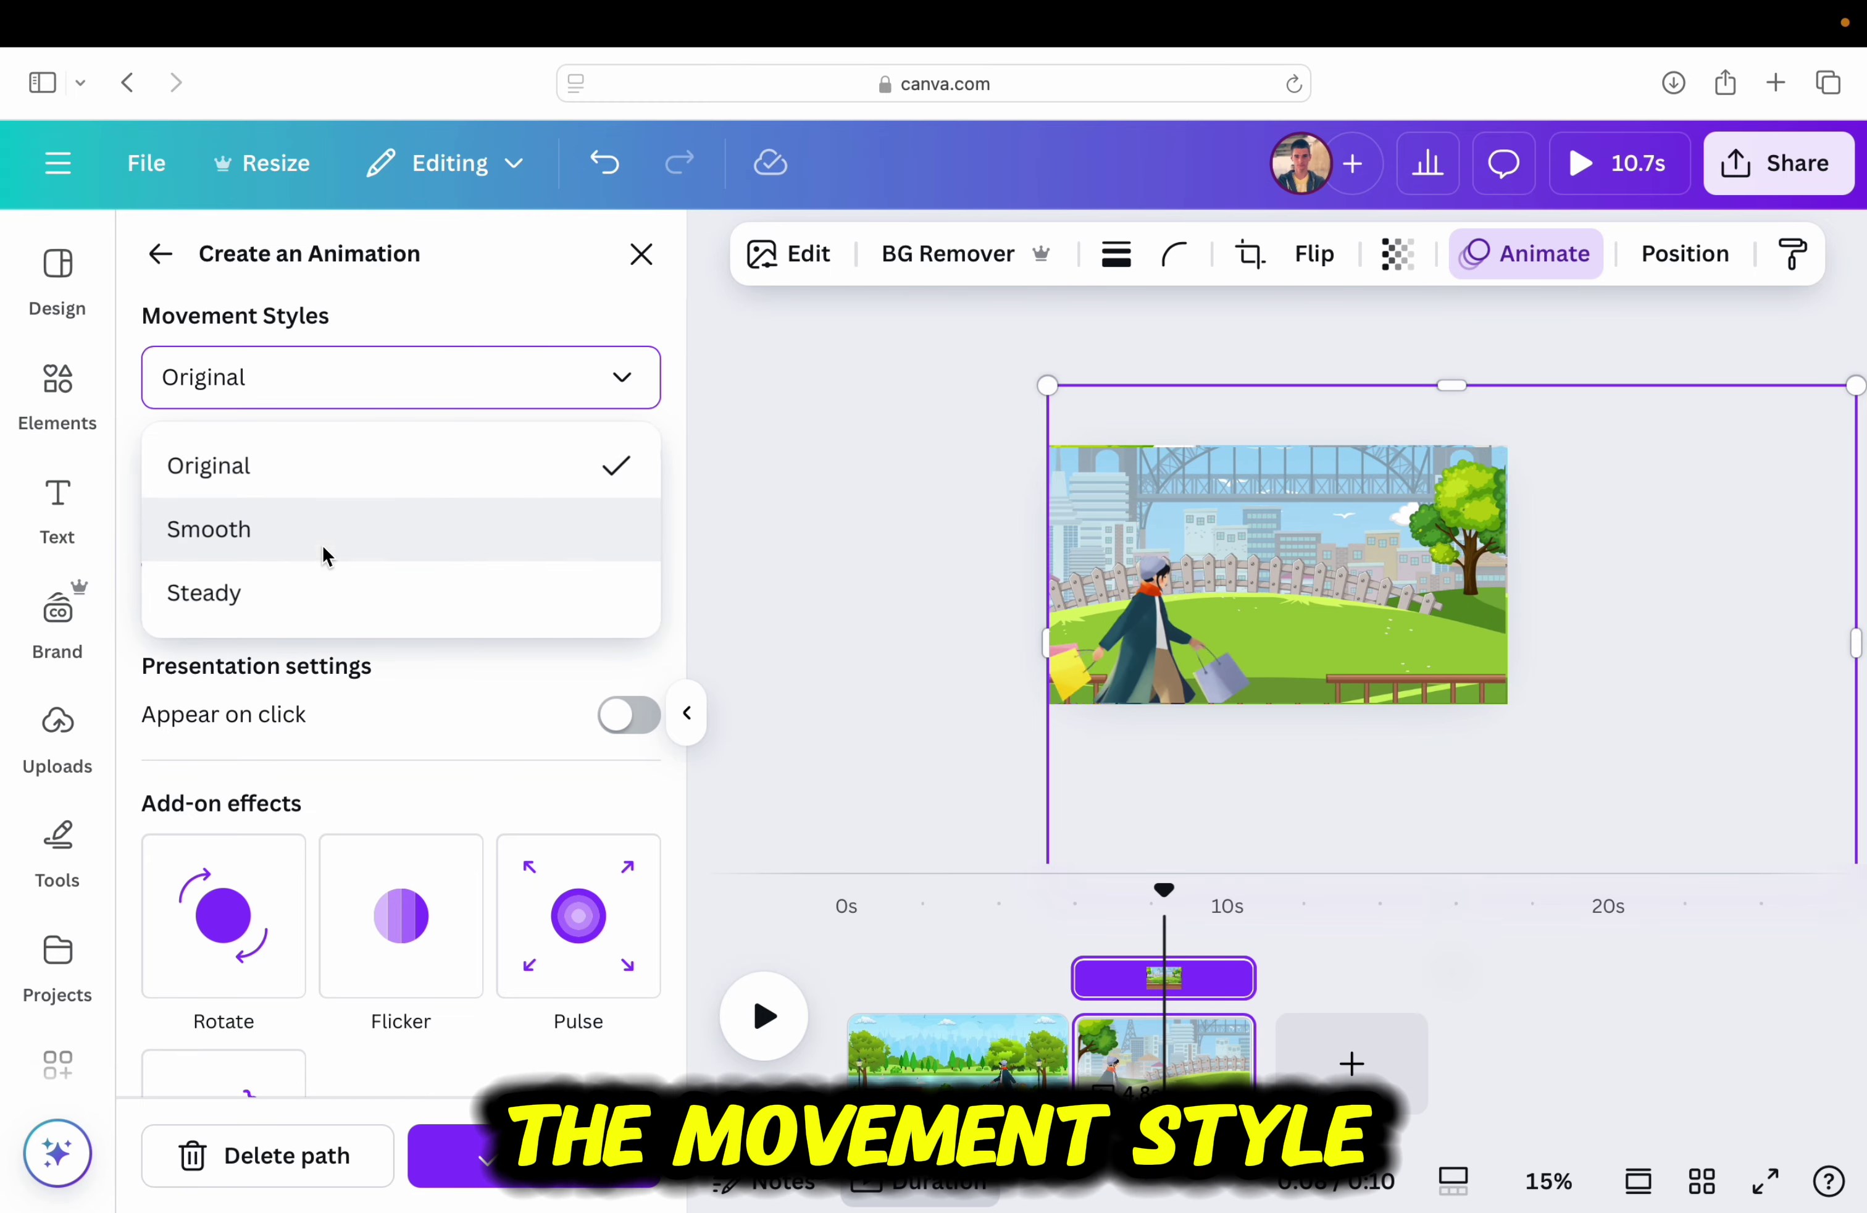
{"action": "left_click", "coordinate": [306, 600]}
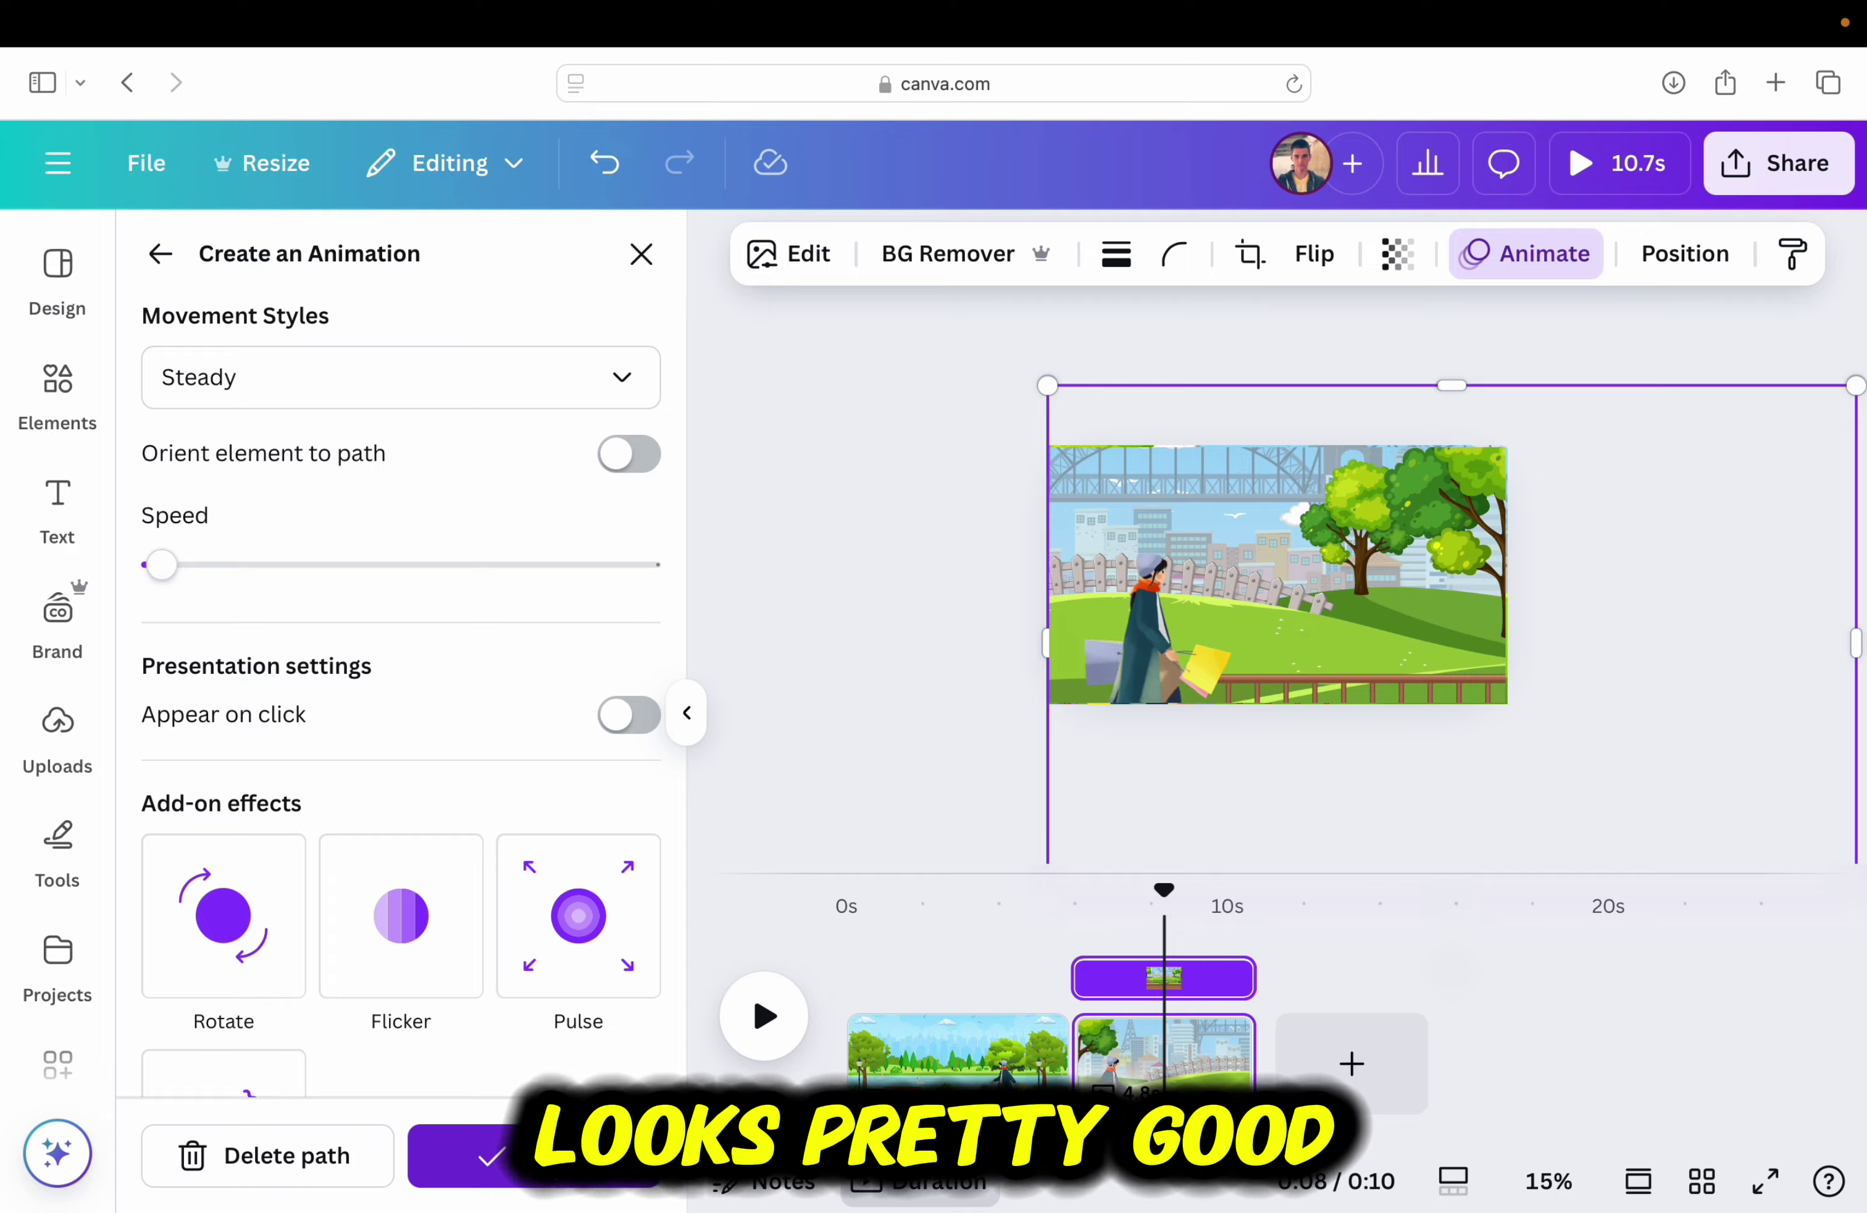
{"action": "left_click", "coordinate": [544, 1140]}
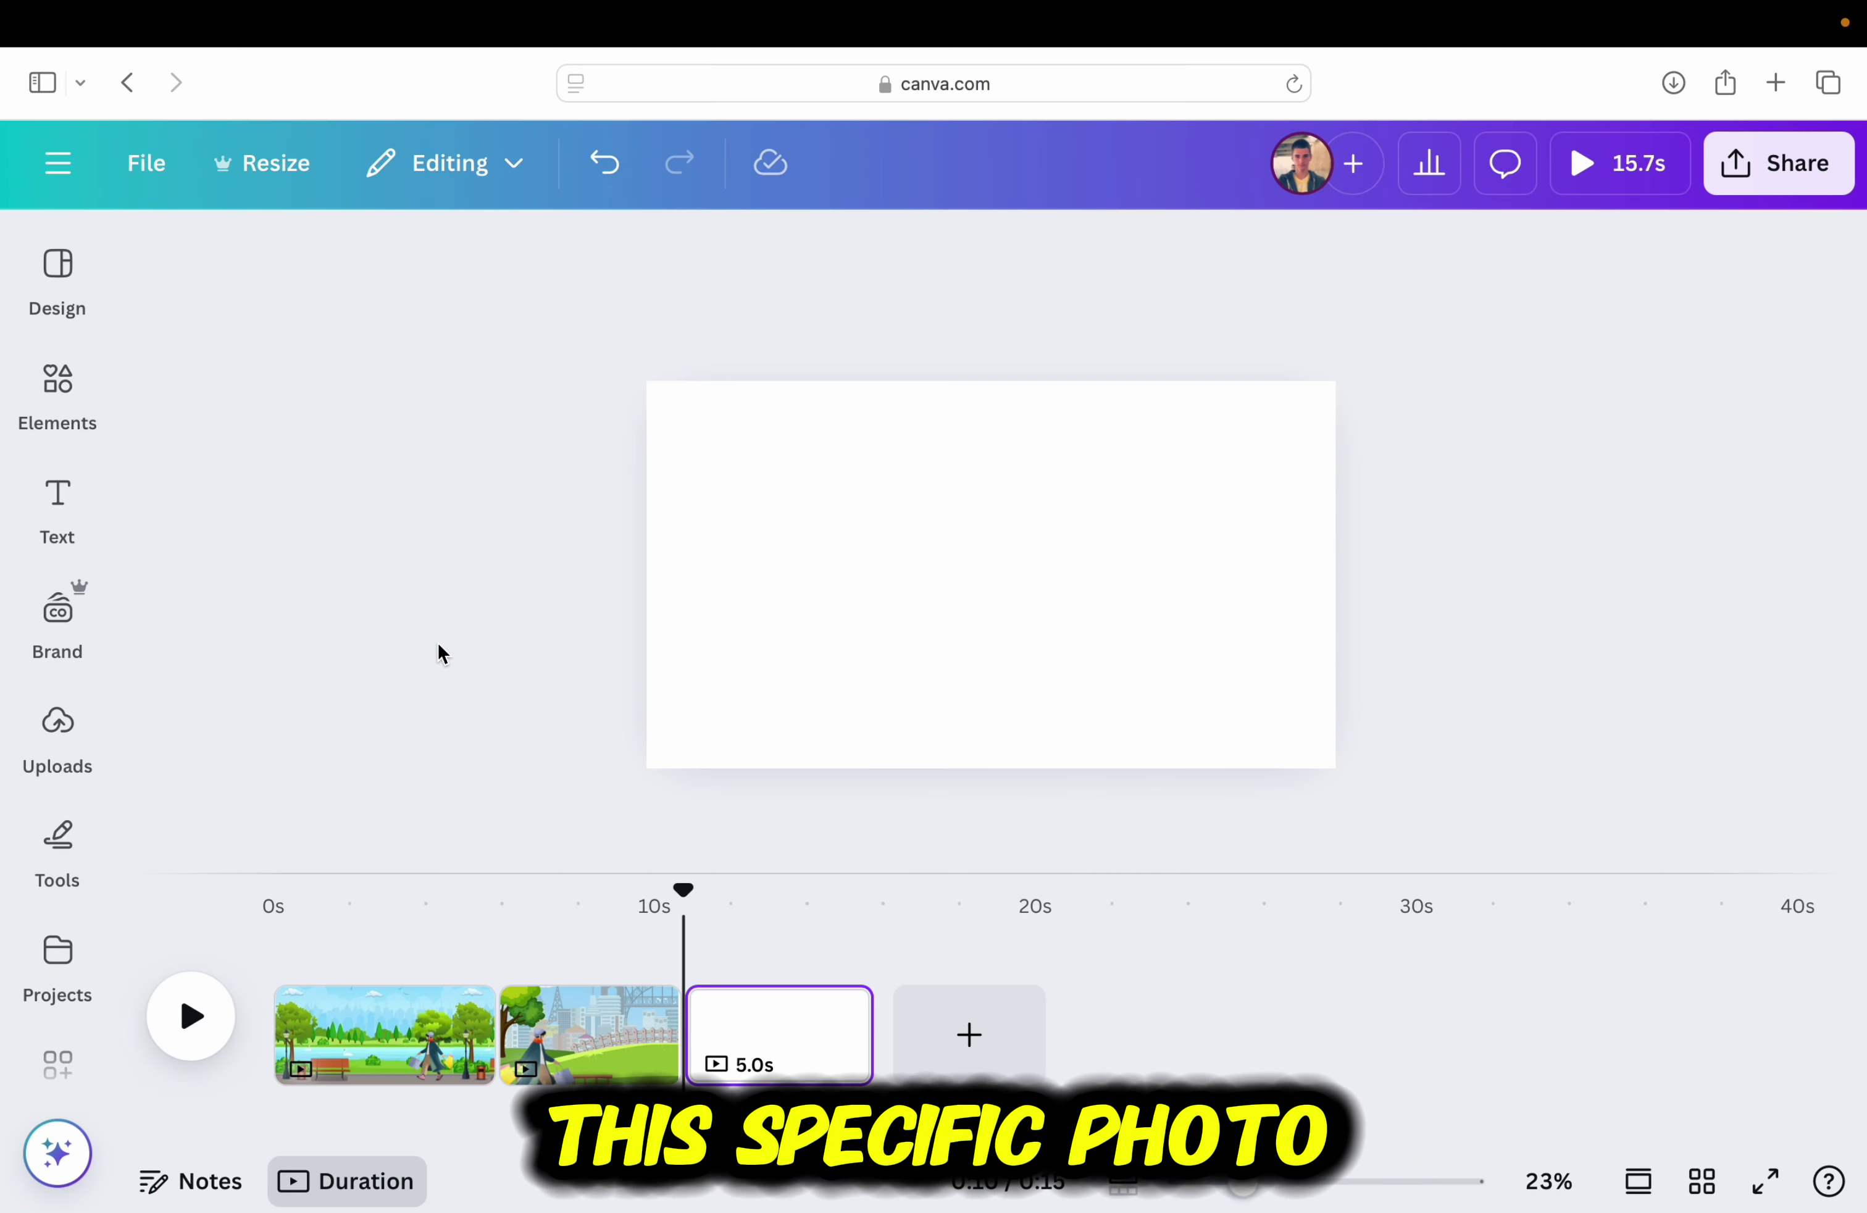
Add the sunset windmill landscape to the blank third page and enlarge it past the right edge, keeping its grass visible
{"action": "left_click", "coordinate": [65, 380]}
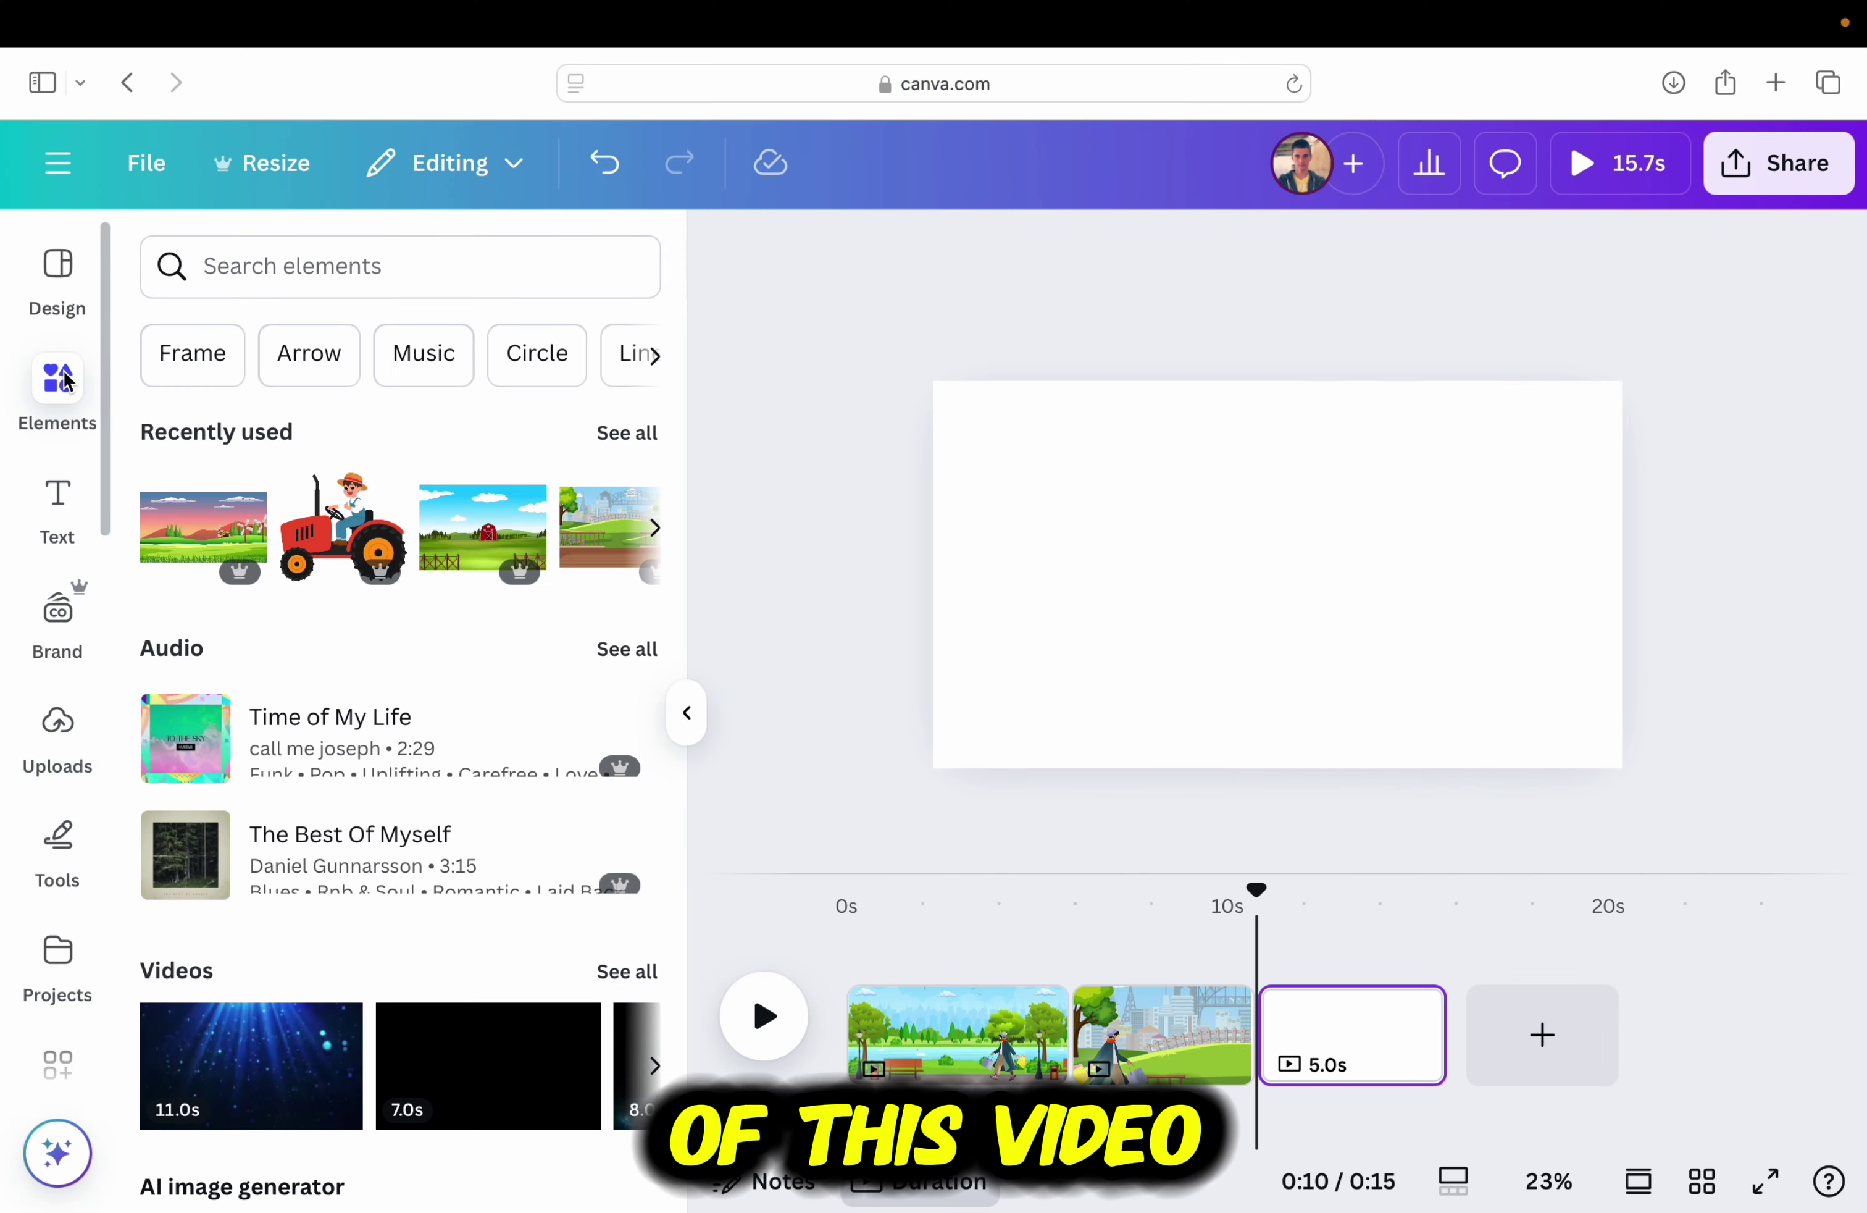
{"action": "left_click", "coordinate": [233, 519]}
{"action": "left_click_drag", "start_coordinate": [1102, 535], "coordinate": [1041, 516]}
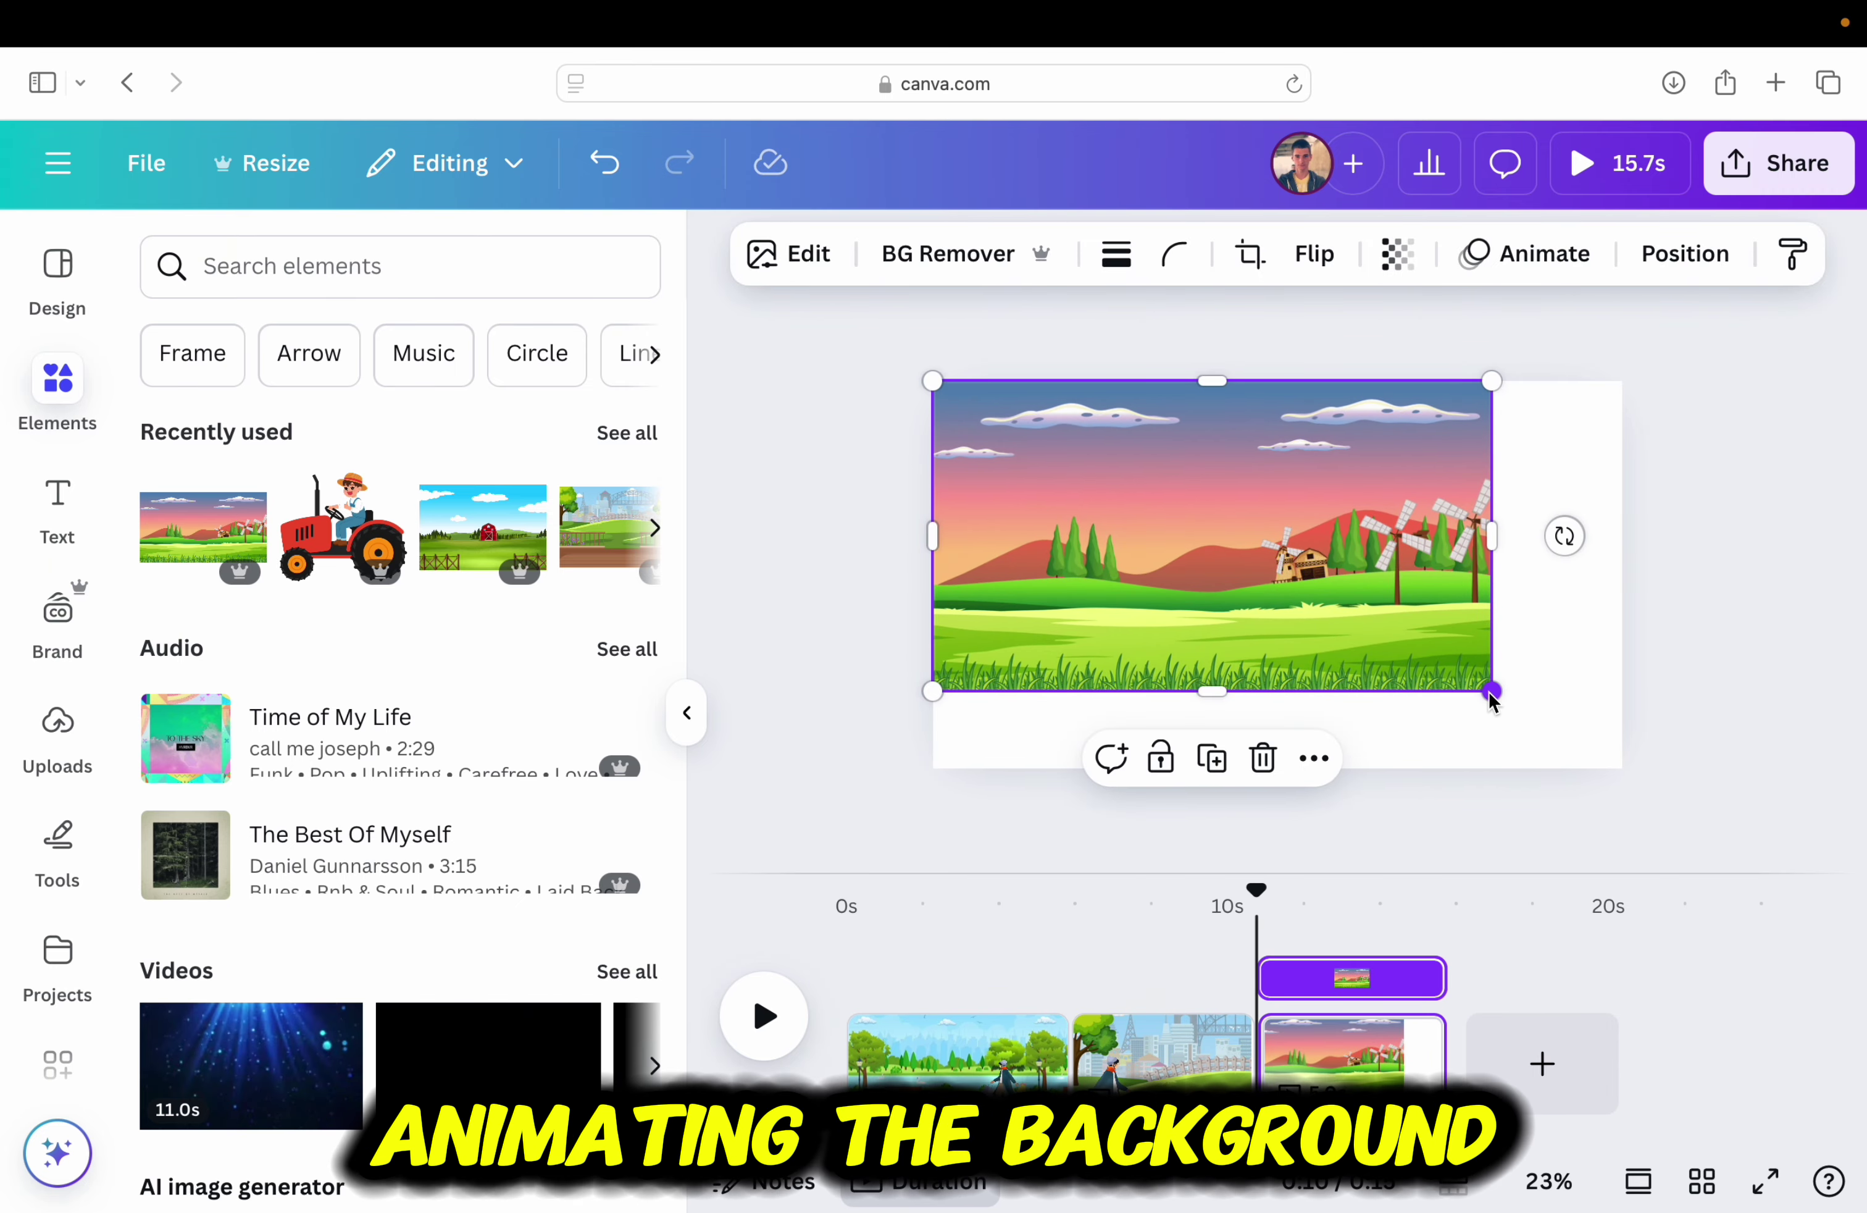
{"action": "left_click_drag", "start_coordinate": [1492, 693], "coordinate": [1782, 790]}
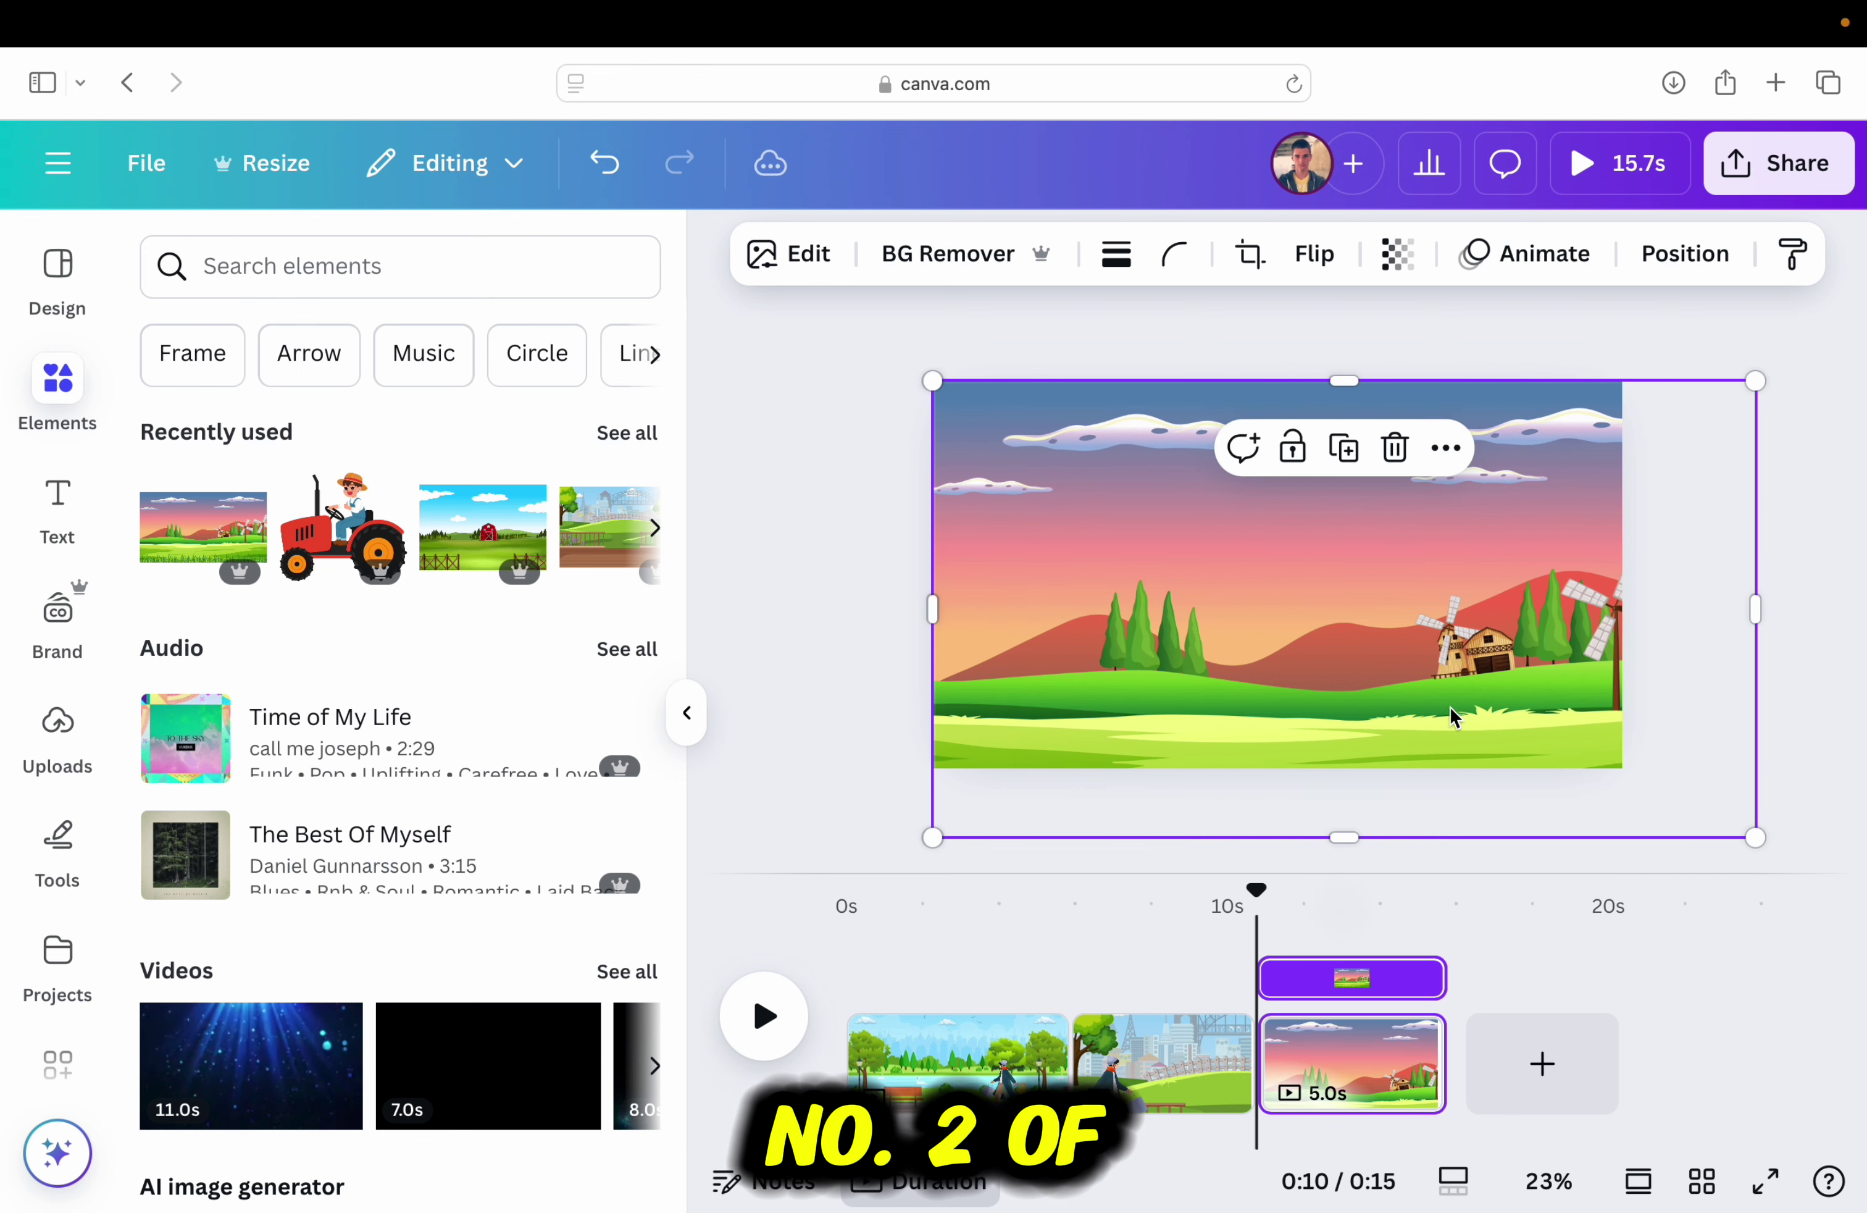
{"action": "left_click_drag", "start_coordinate": [1431, 699], "coordinate": [1429, 641]}
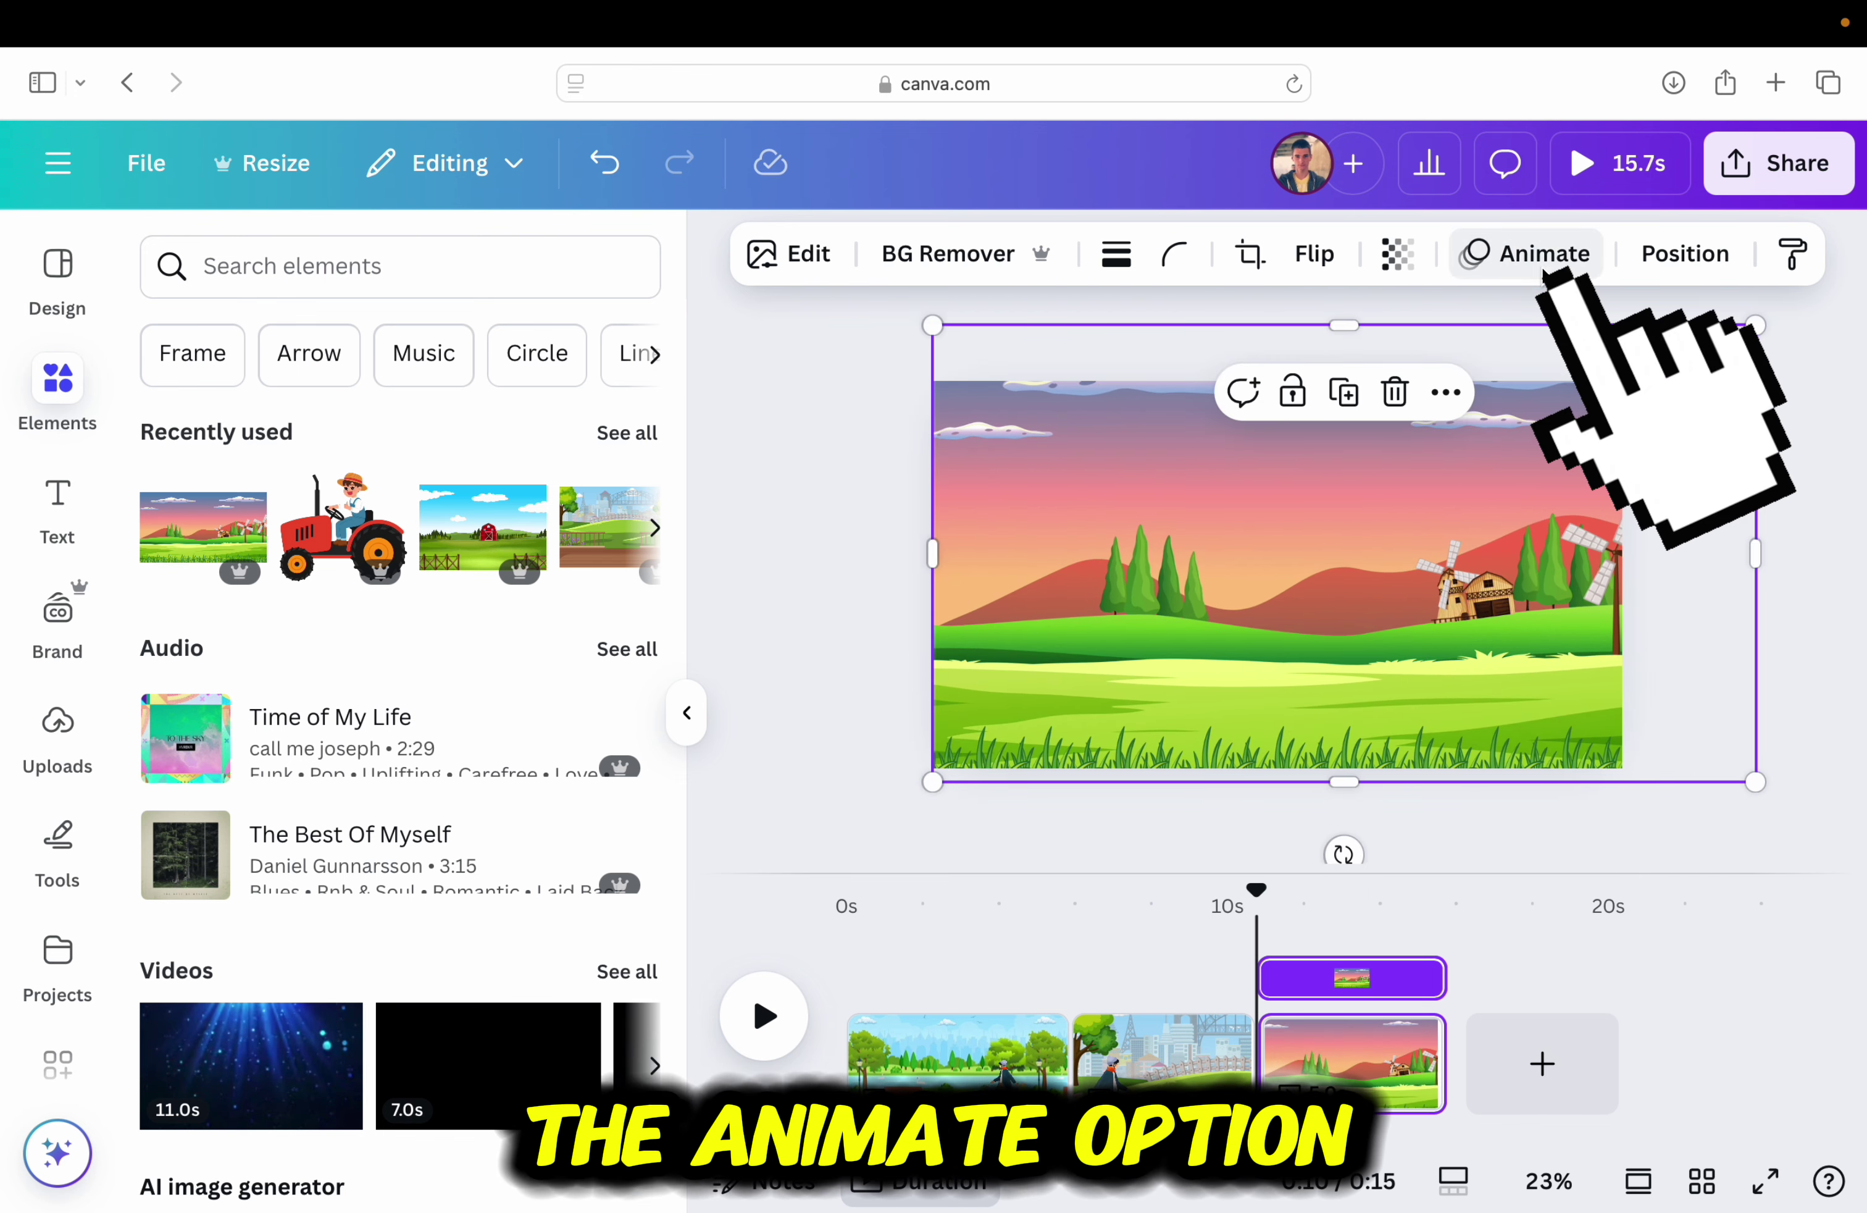
Create a custom animation that moves the windmill landscape in a straight horizontal path toward the left
{"action": "left_click", "coordinate": [1543, 271]}
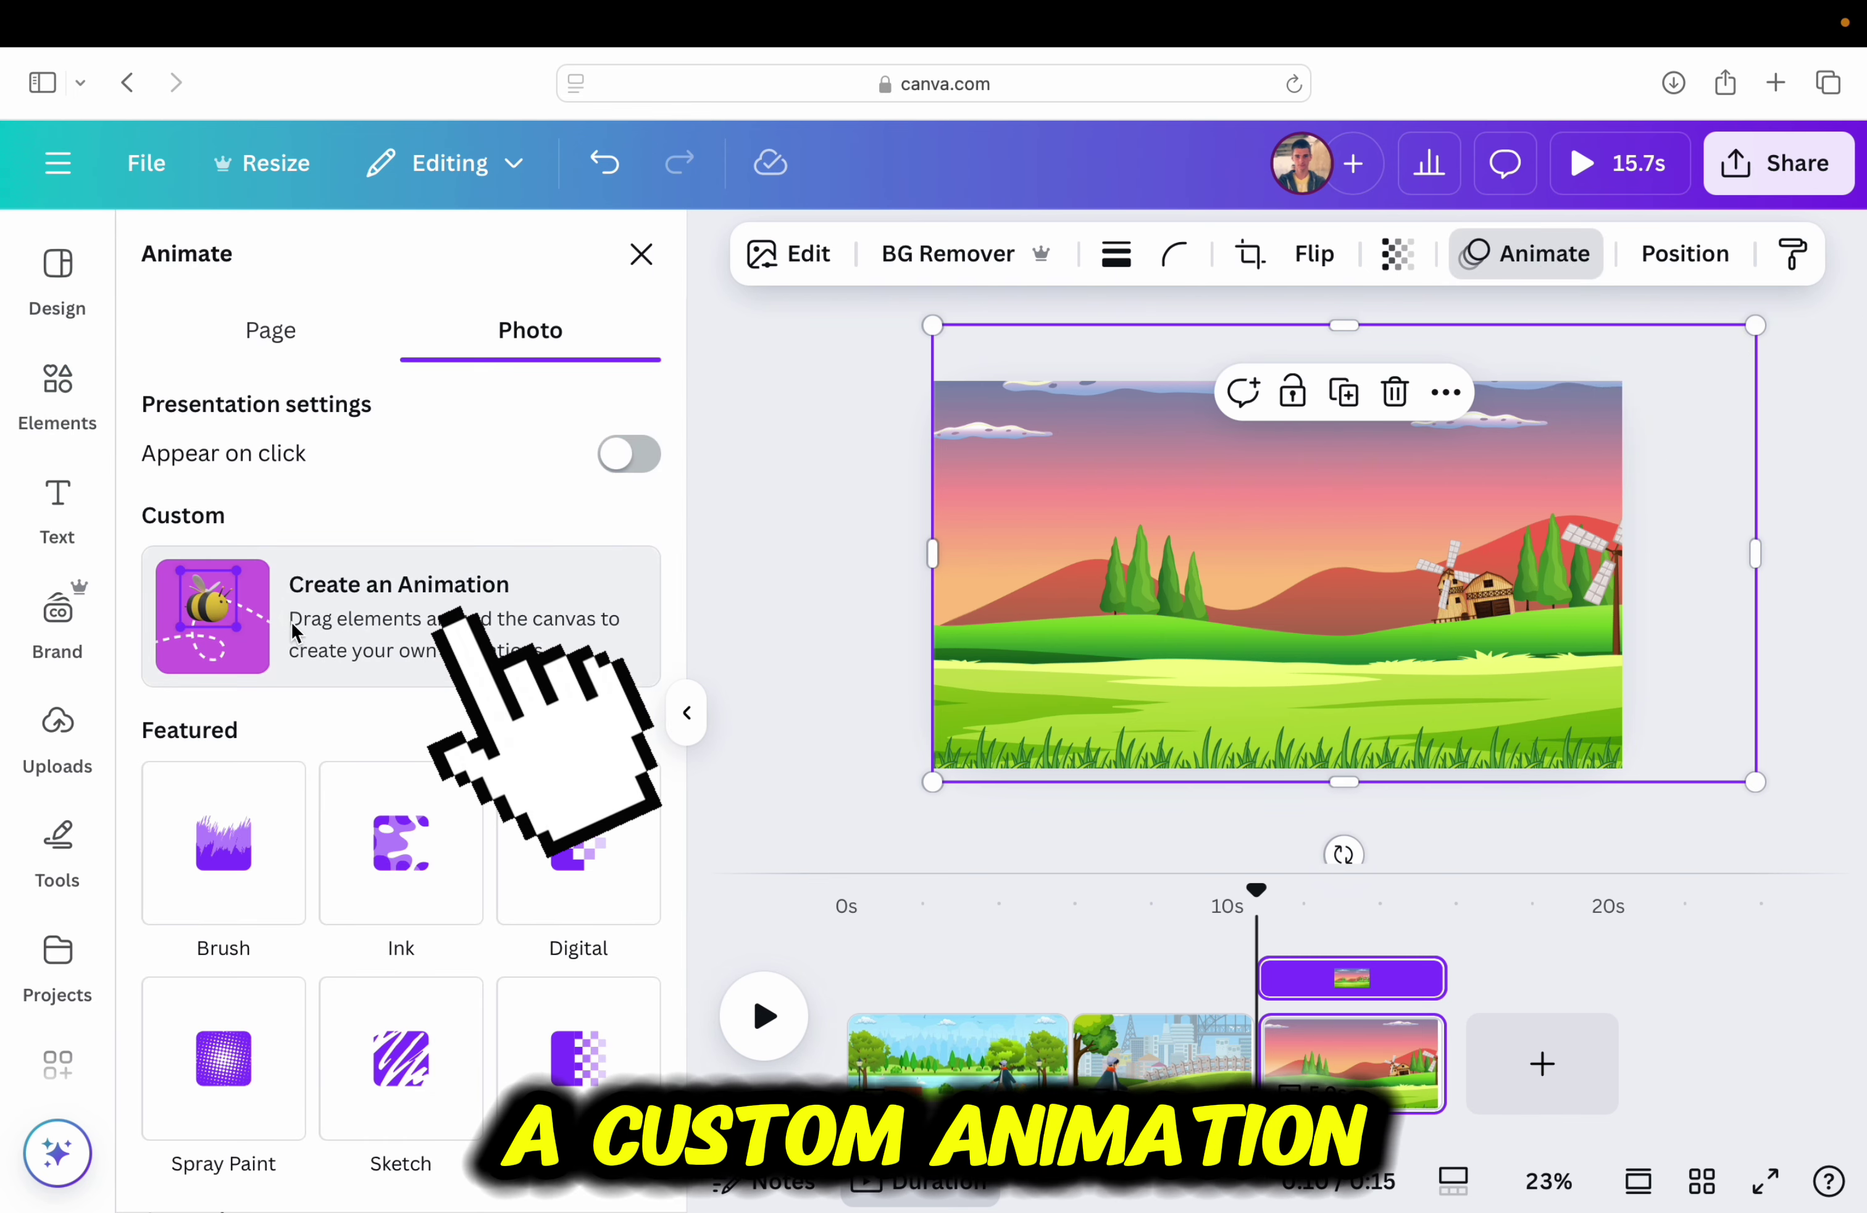
{"action": "left_click", "coordinate": [392, 617]}
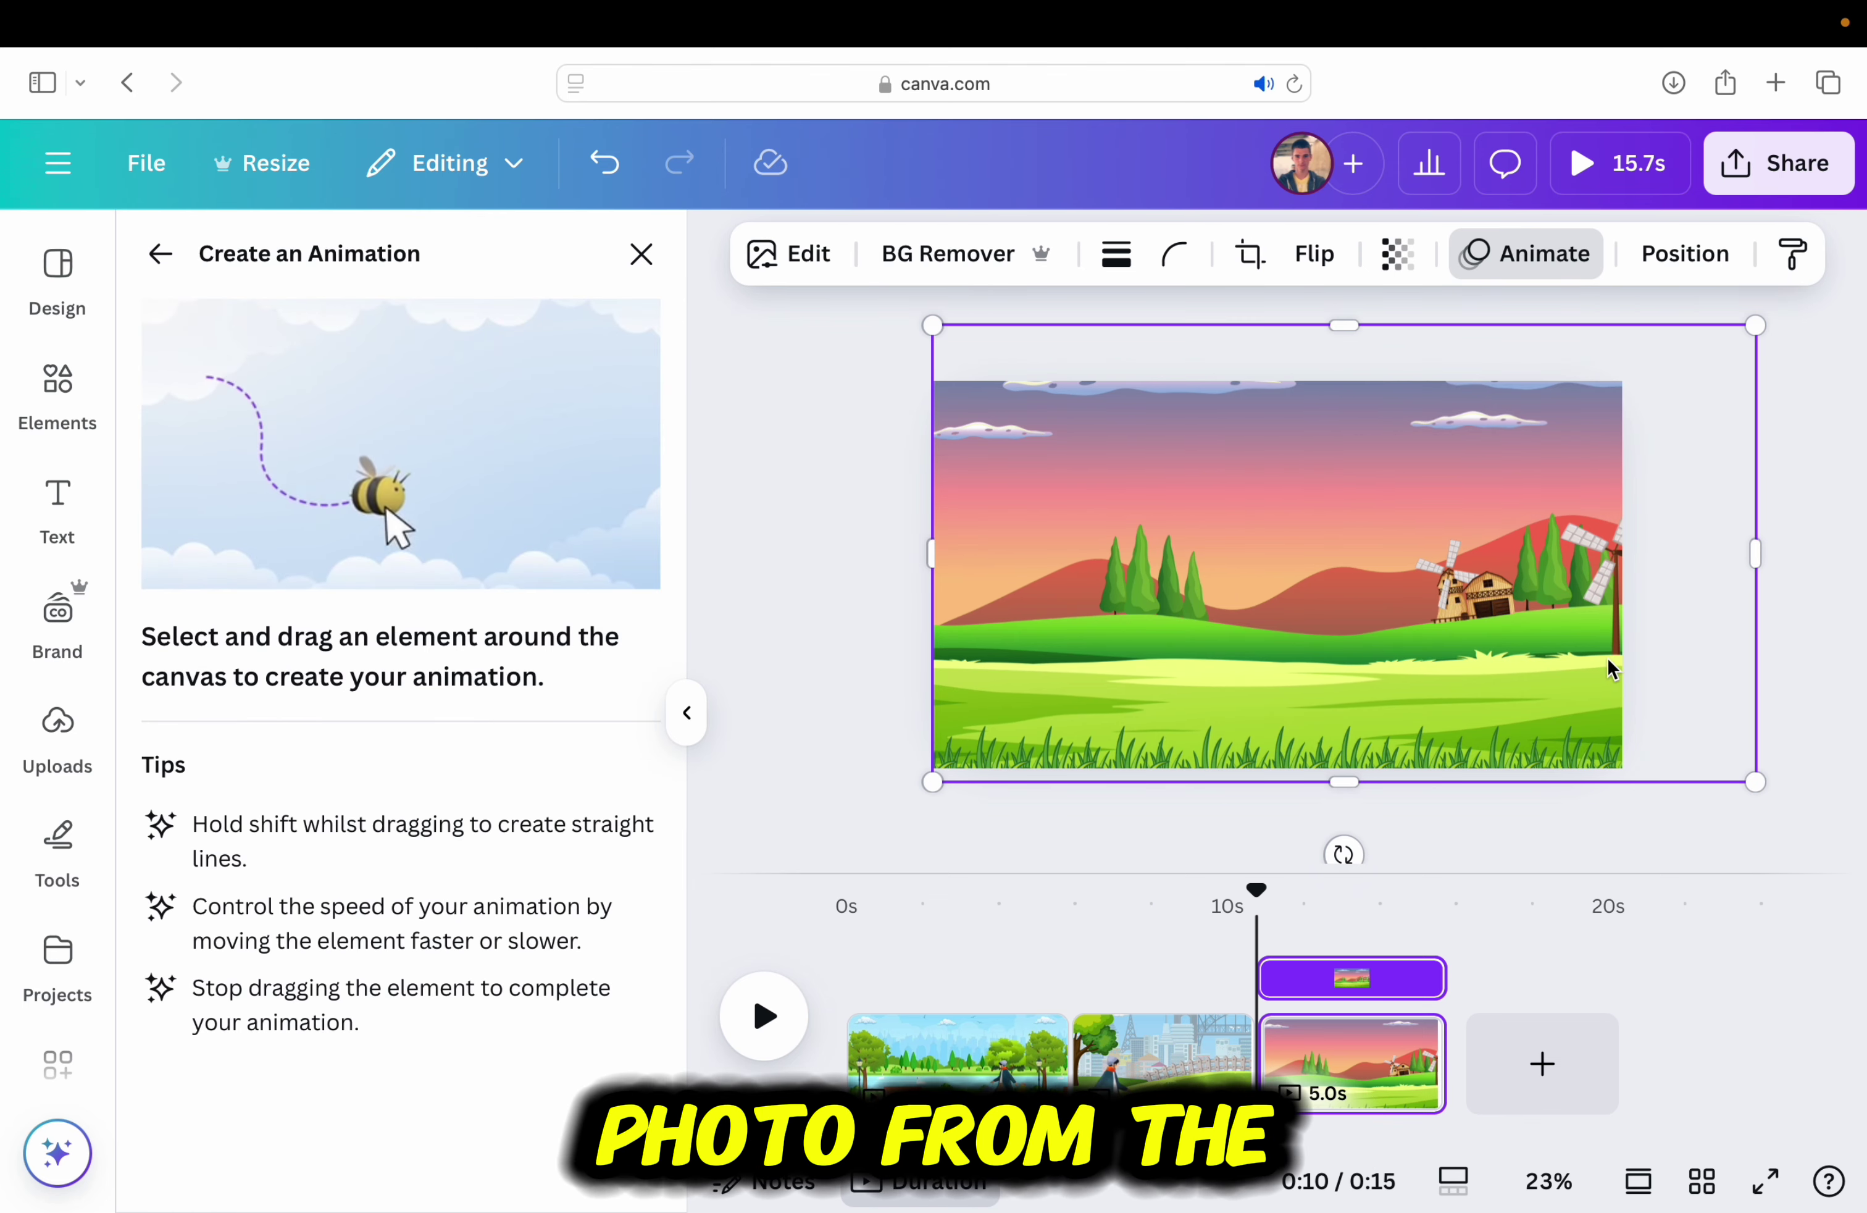
{"action": "left_click_drag", "start_coordinate": [1606, 657], "coordinate": [1408, 685]}
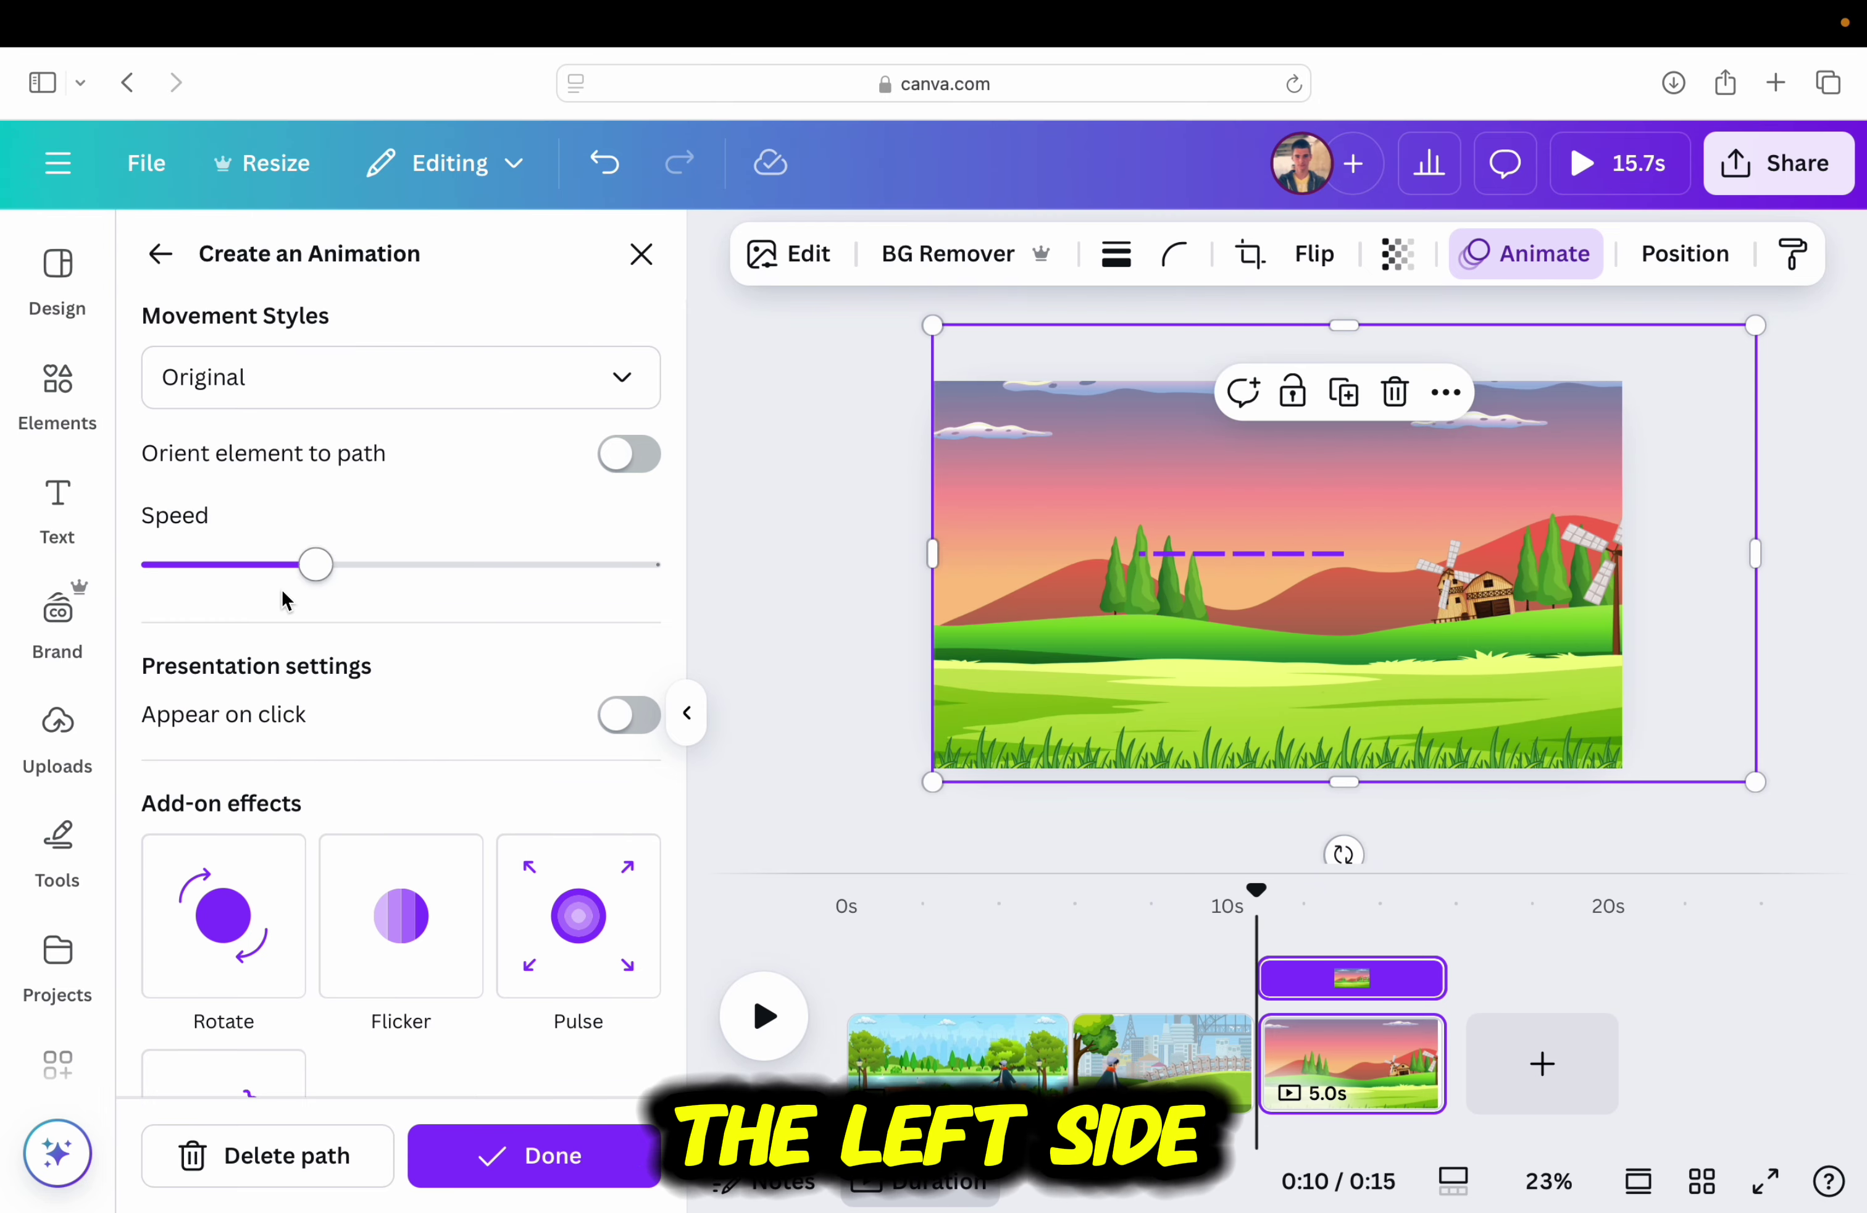
Slow the windmill landscape's animation to near the minimum speed and set its movement style to Steady
{"action": "left_click_drag", "start_coordinate": [204, 583], "coordinate": [161, 570]}
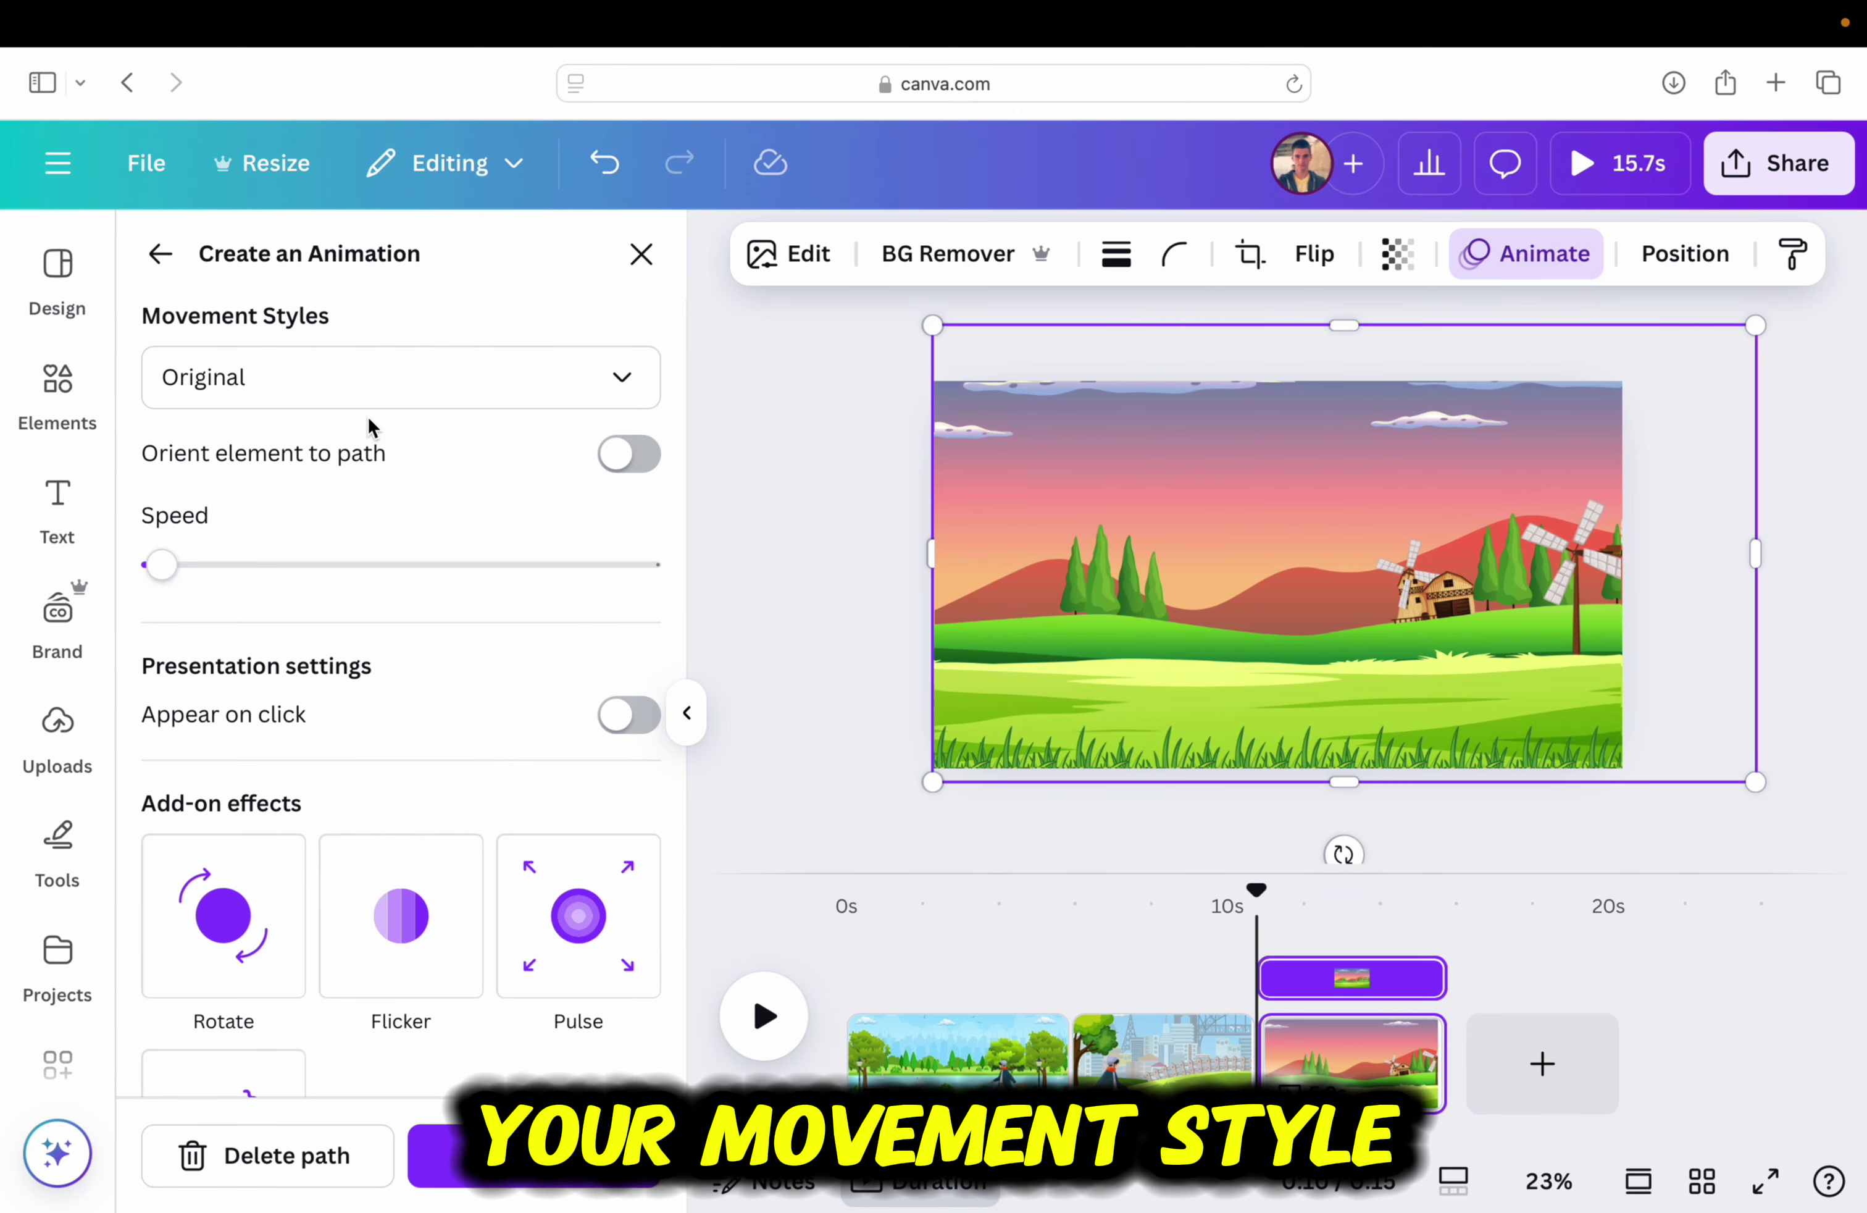
{"action": "left_click", "coordinate": [418, 383]}
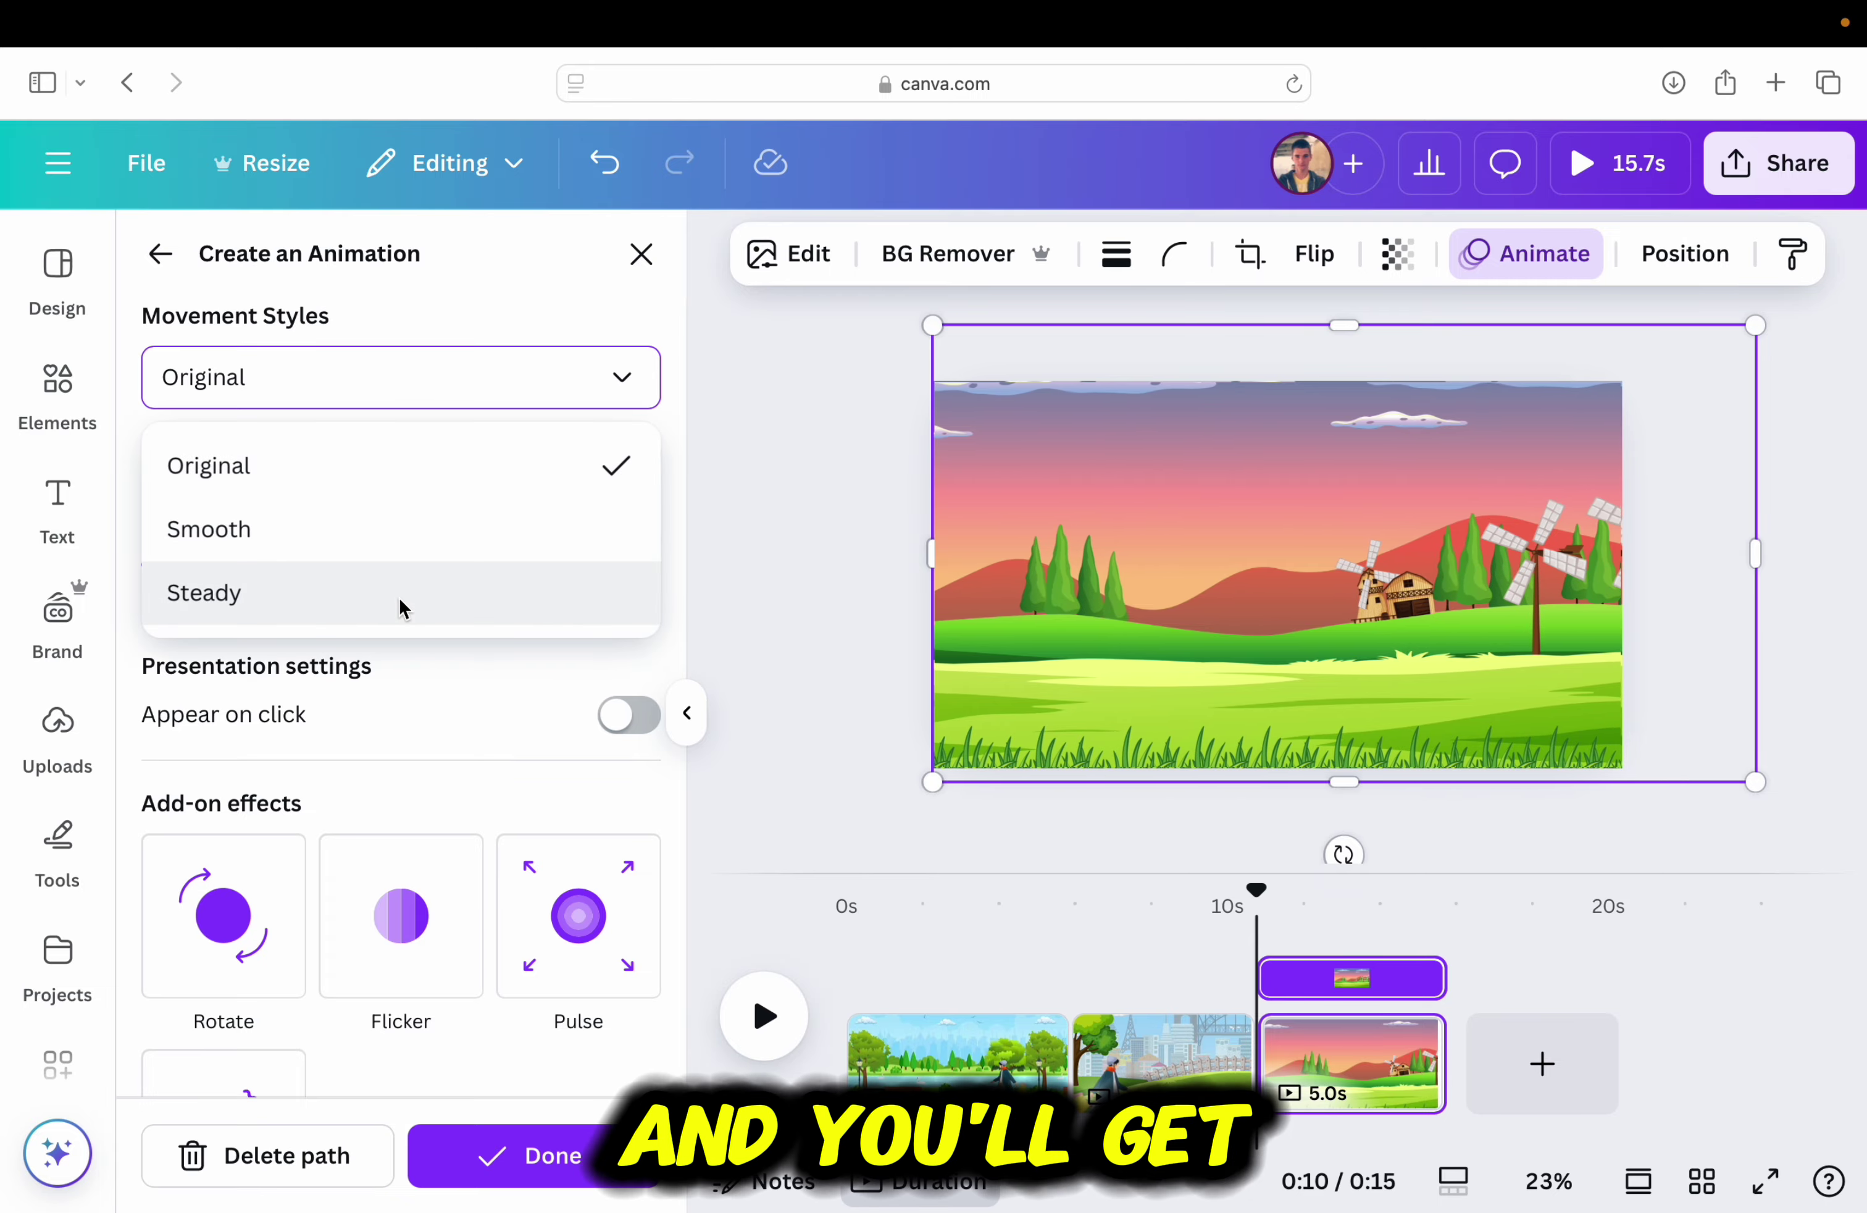
{"action": "left_click", "coordinate": [398, 596]}
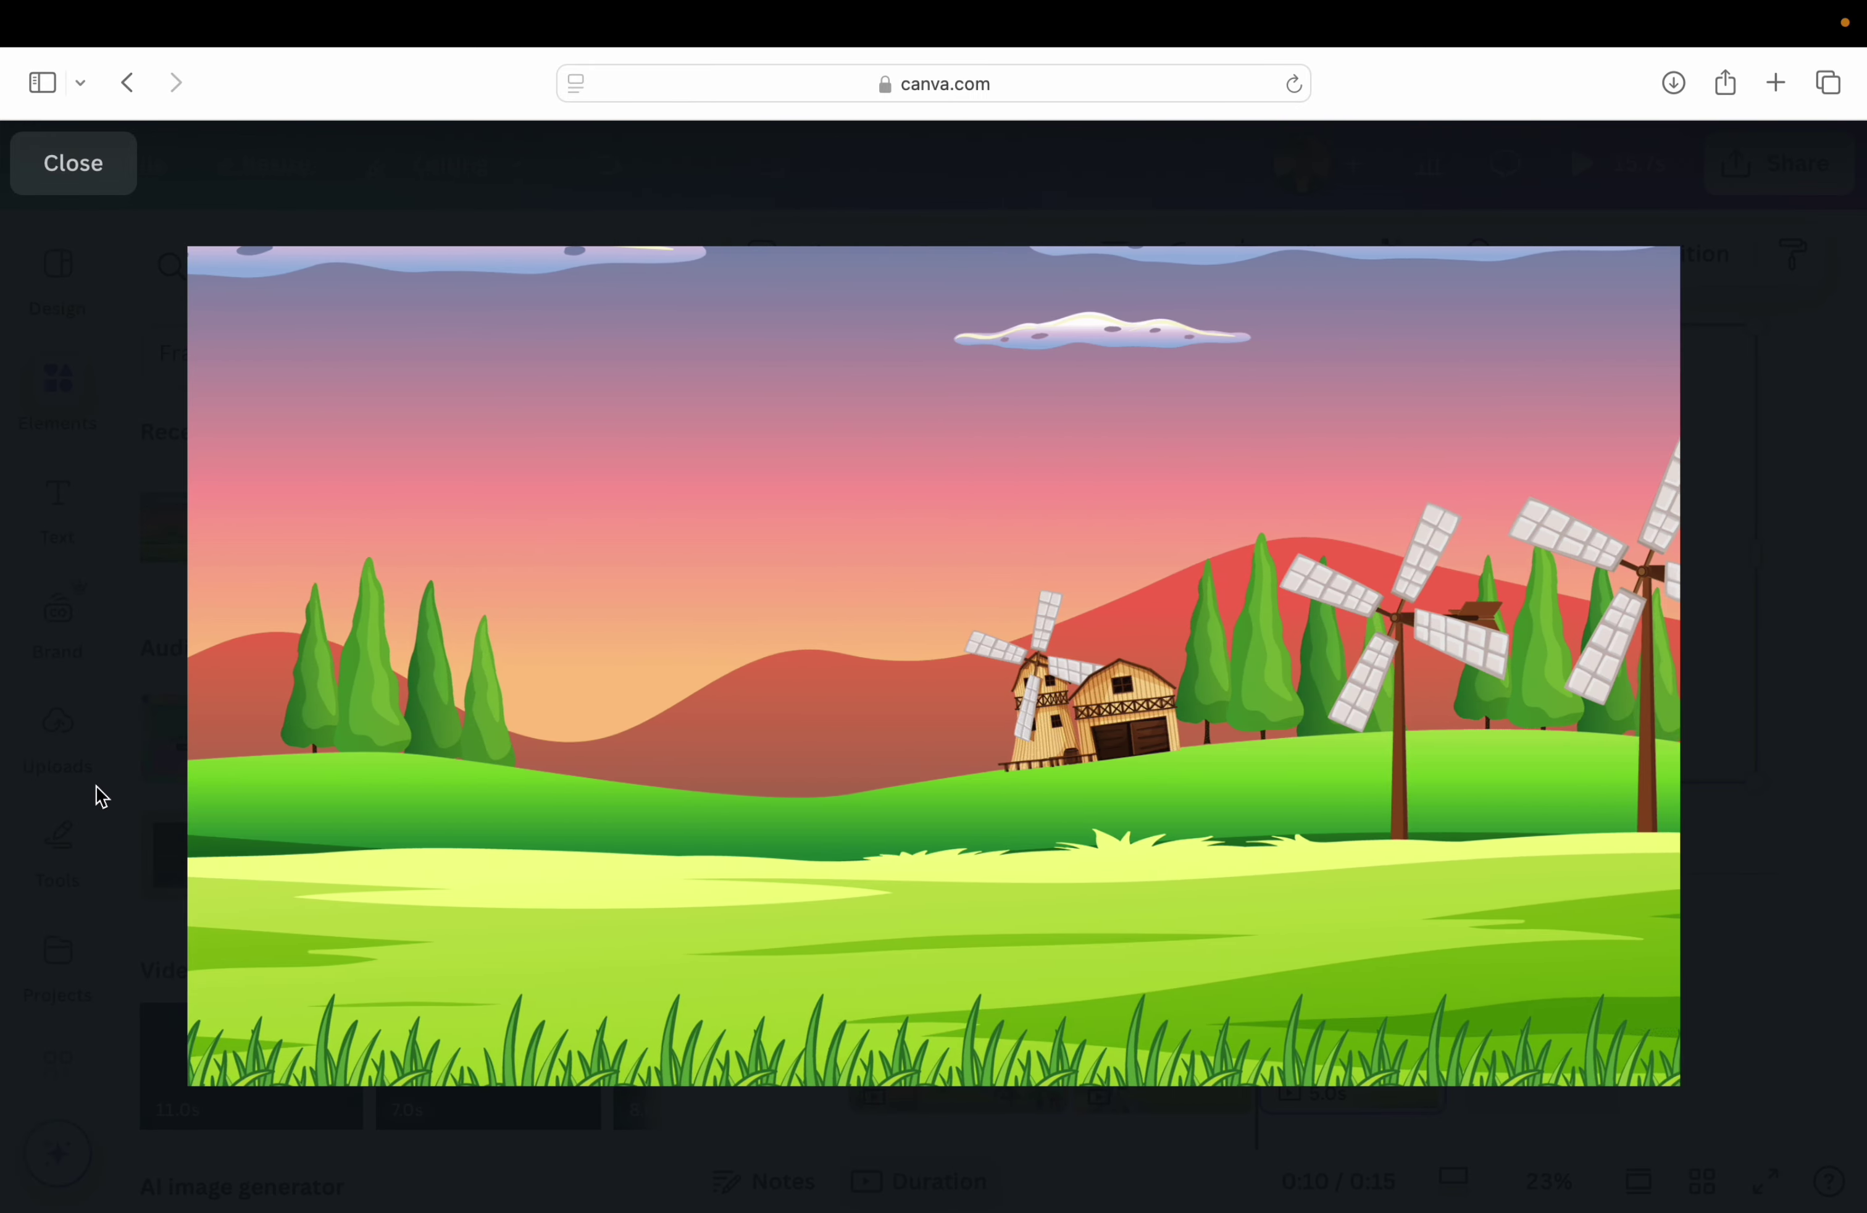
Close the full-screen preview, shorten the windmill page to 4.0 seconds and return the playhead to that page's start
{"action": "key", "text": "Escape"}
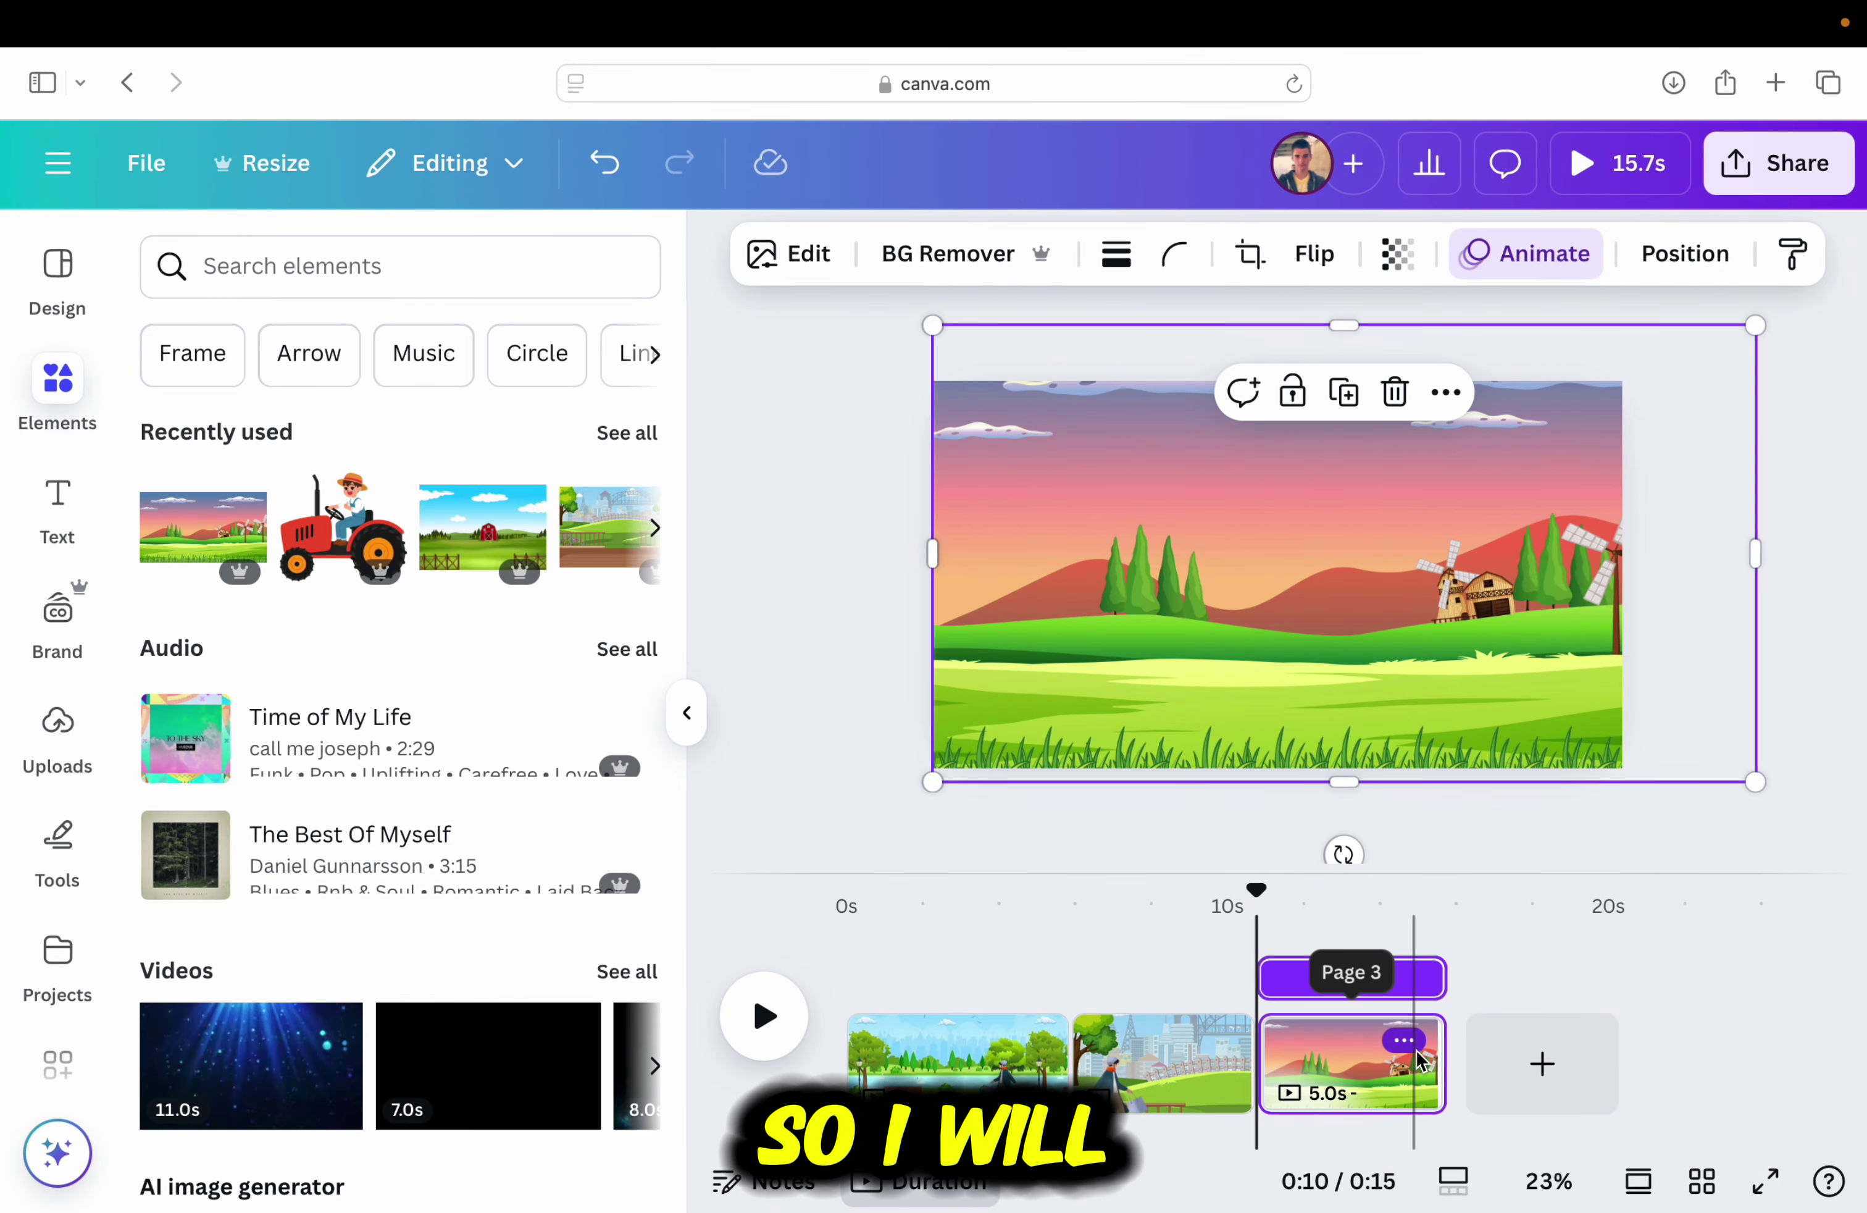
{"action": "left_click_drag", "start_coordinate": [1429, 1070], "coordinate": [1390, 1068]}
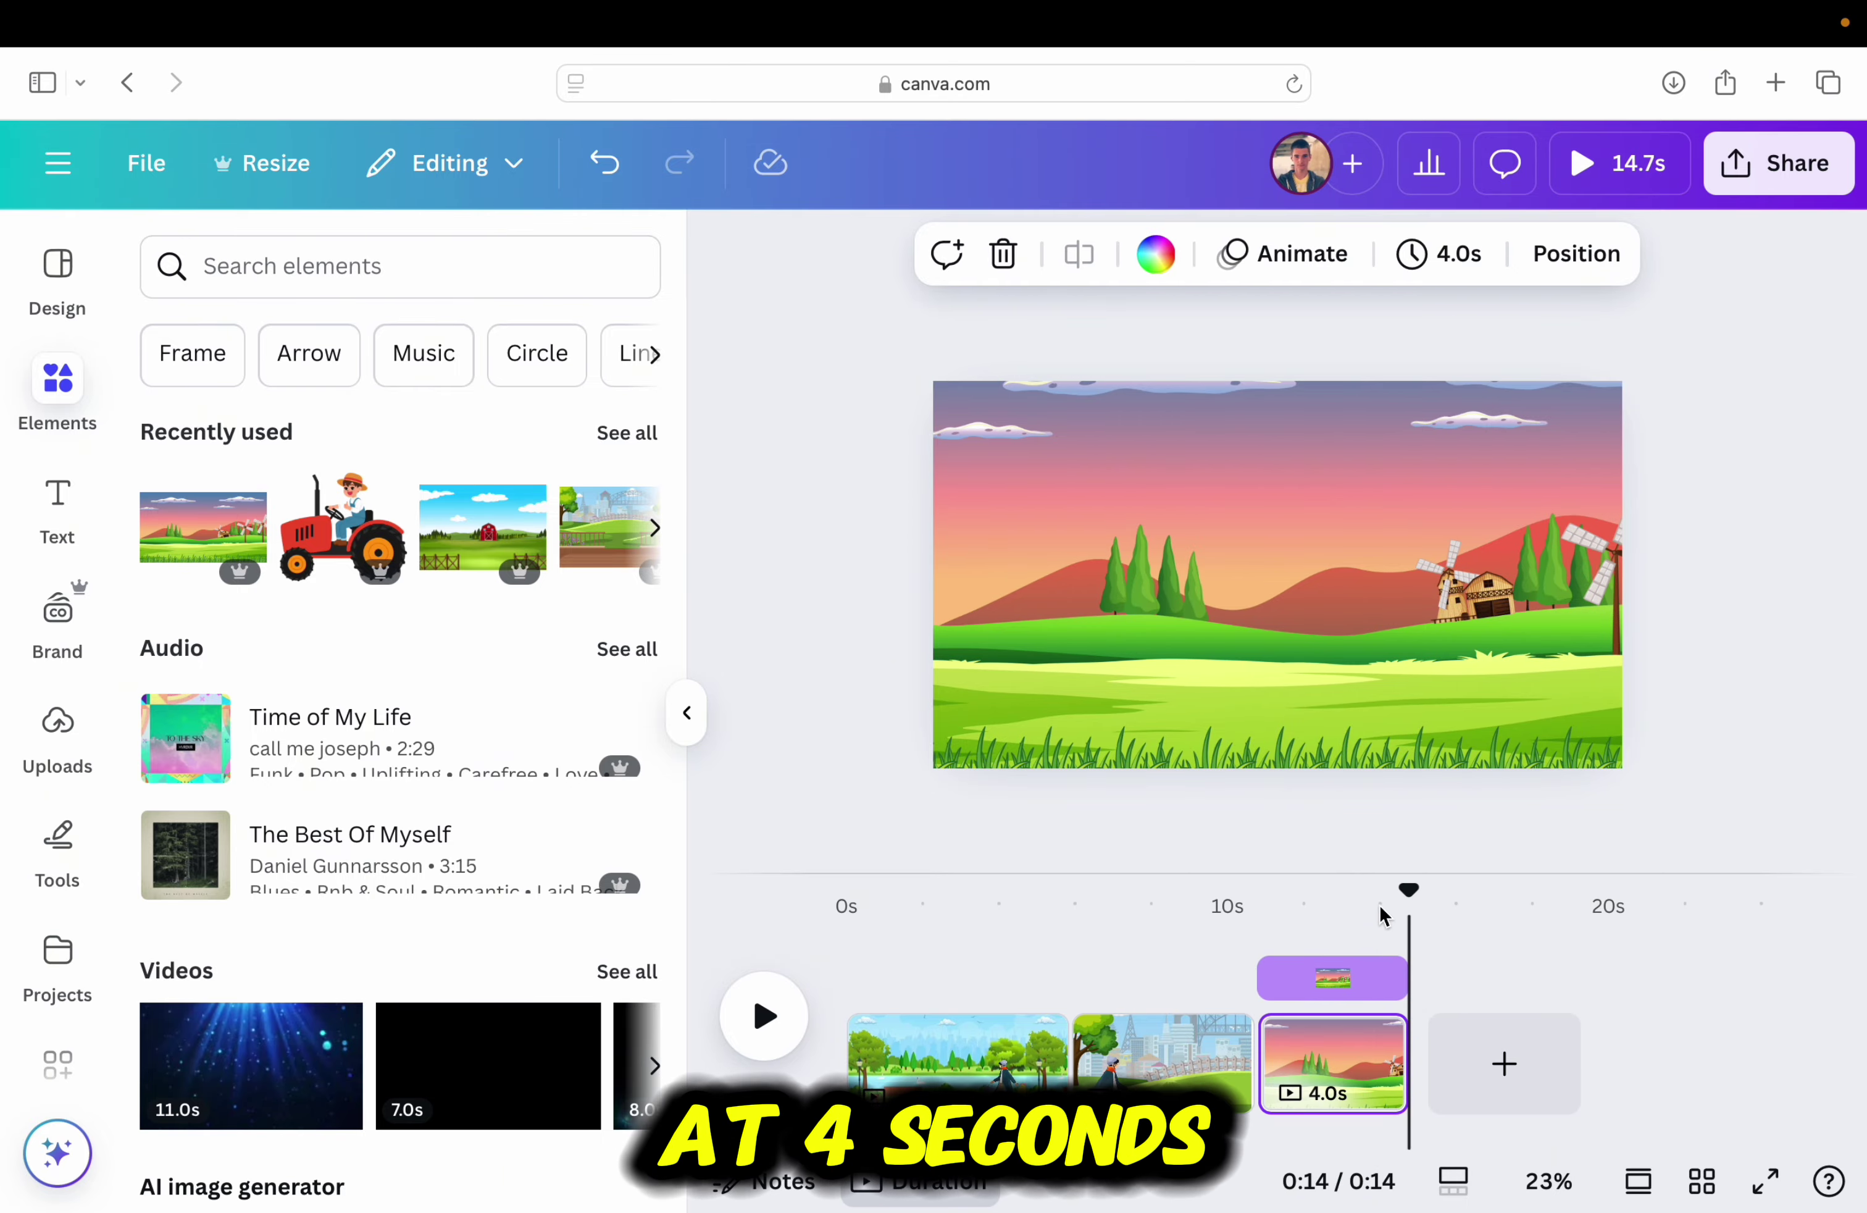
{"action": "left_click_drag", "start_coordinate": [1379, 916], "coordinate": [1229, 926]}
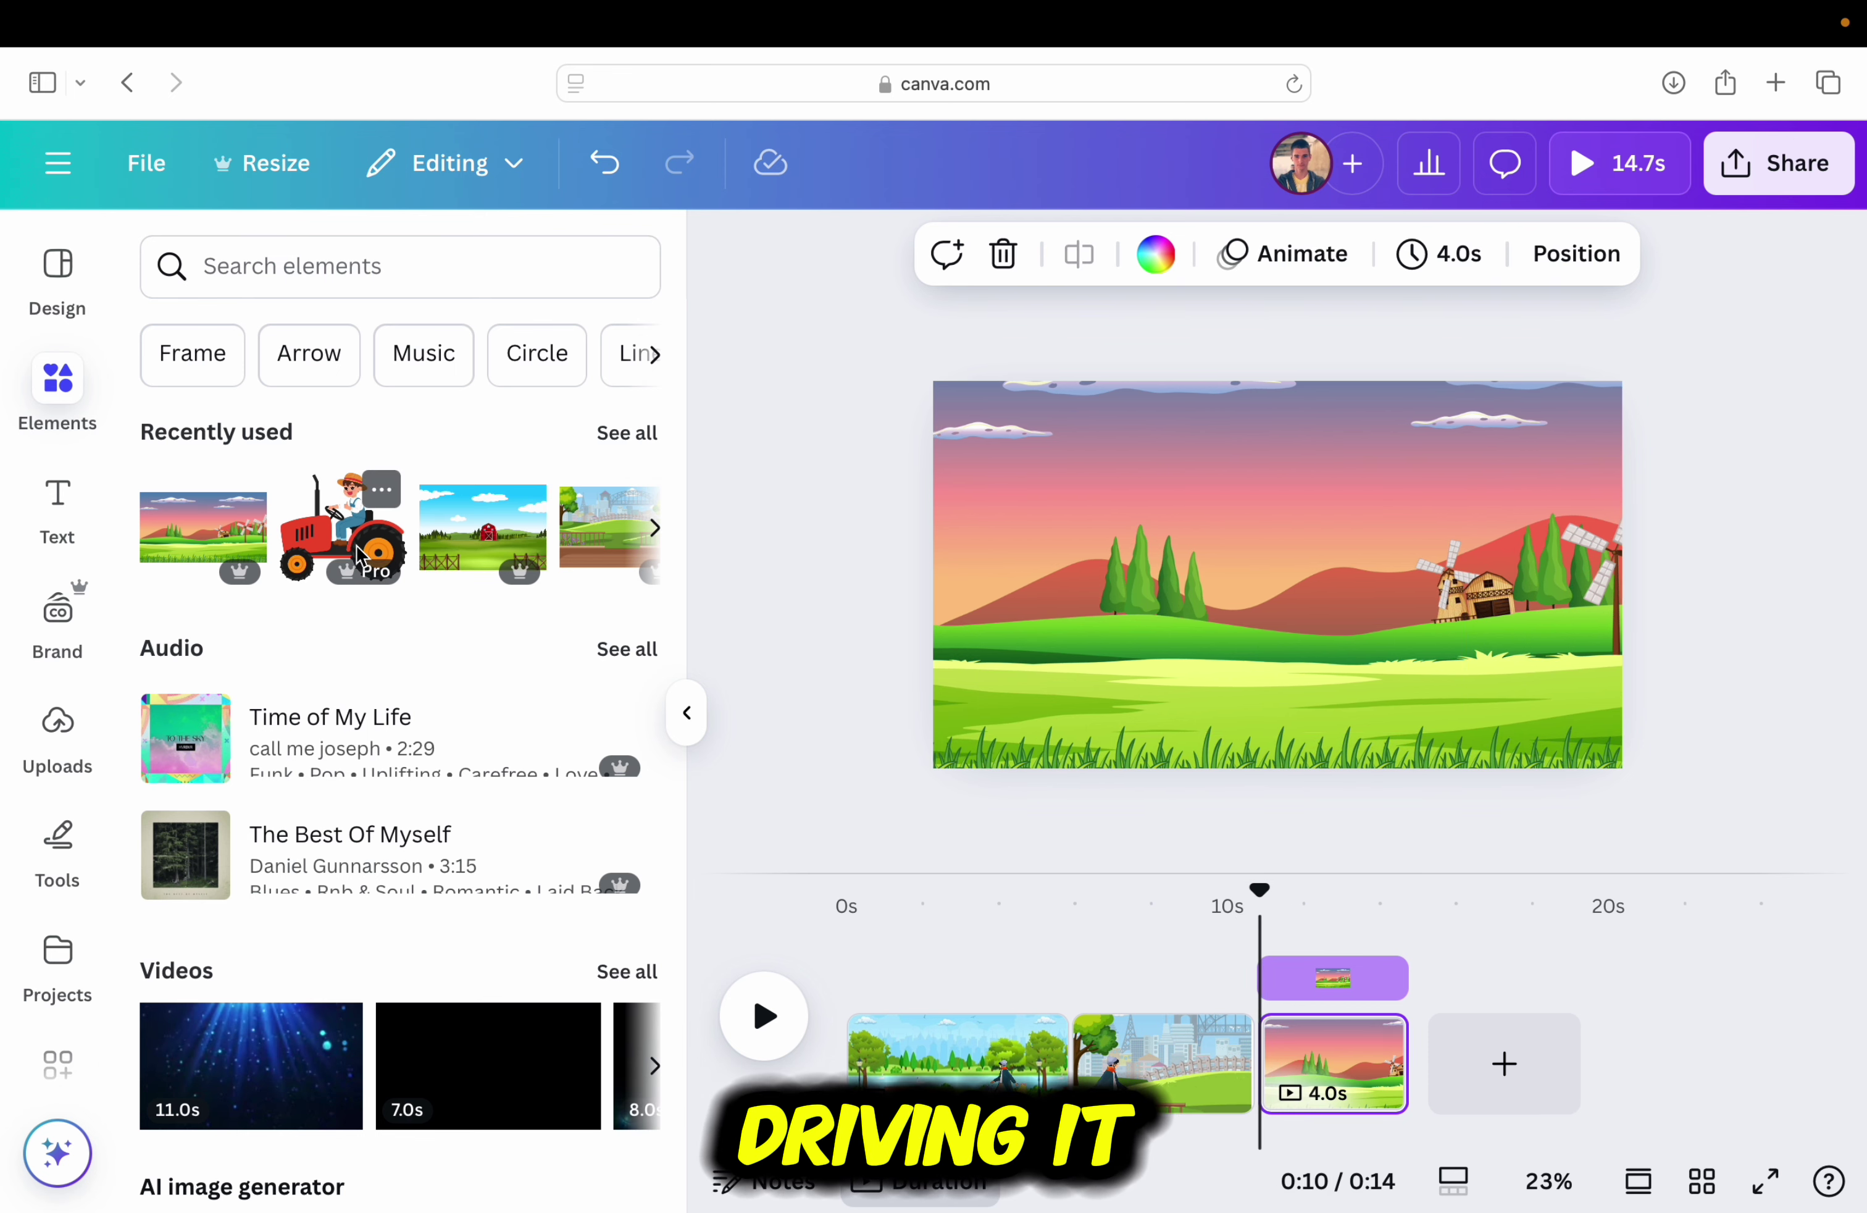
Add the farmer-on-tractor graphic to the windmill page, flip it horizontally, shrink it onto the lower-left grass and preview the scene
{"action": "left_click", "coordinate": [372, 560]}
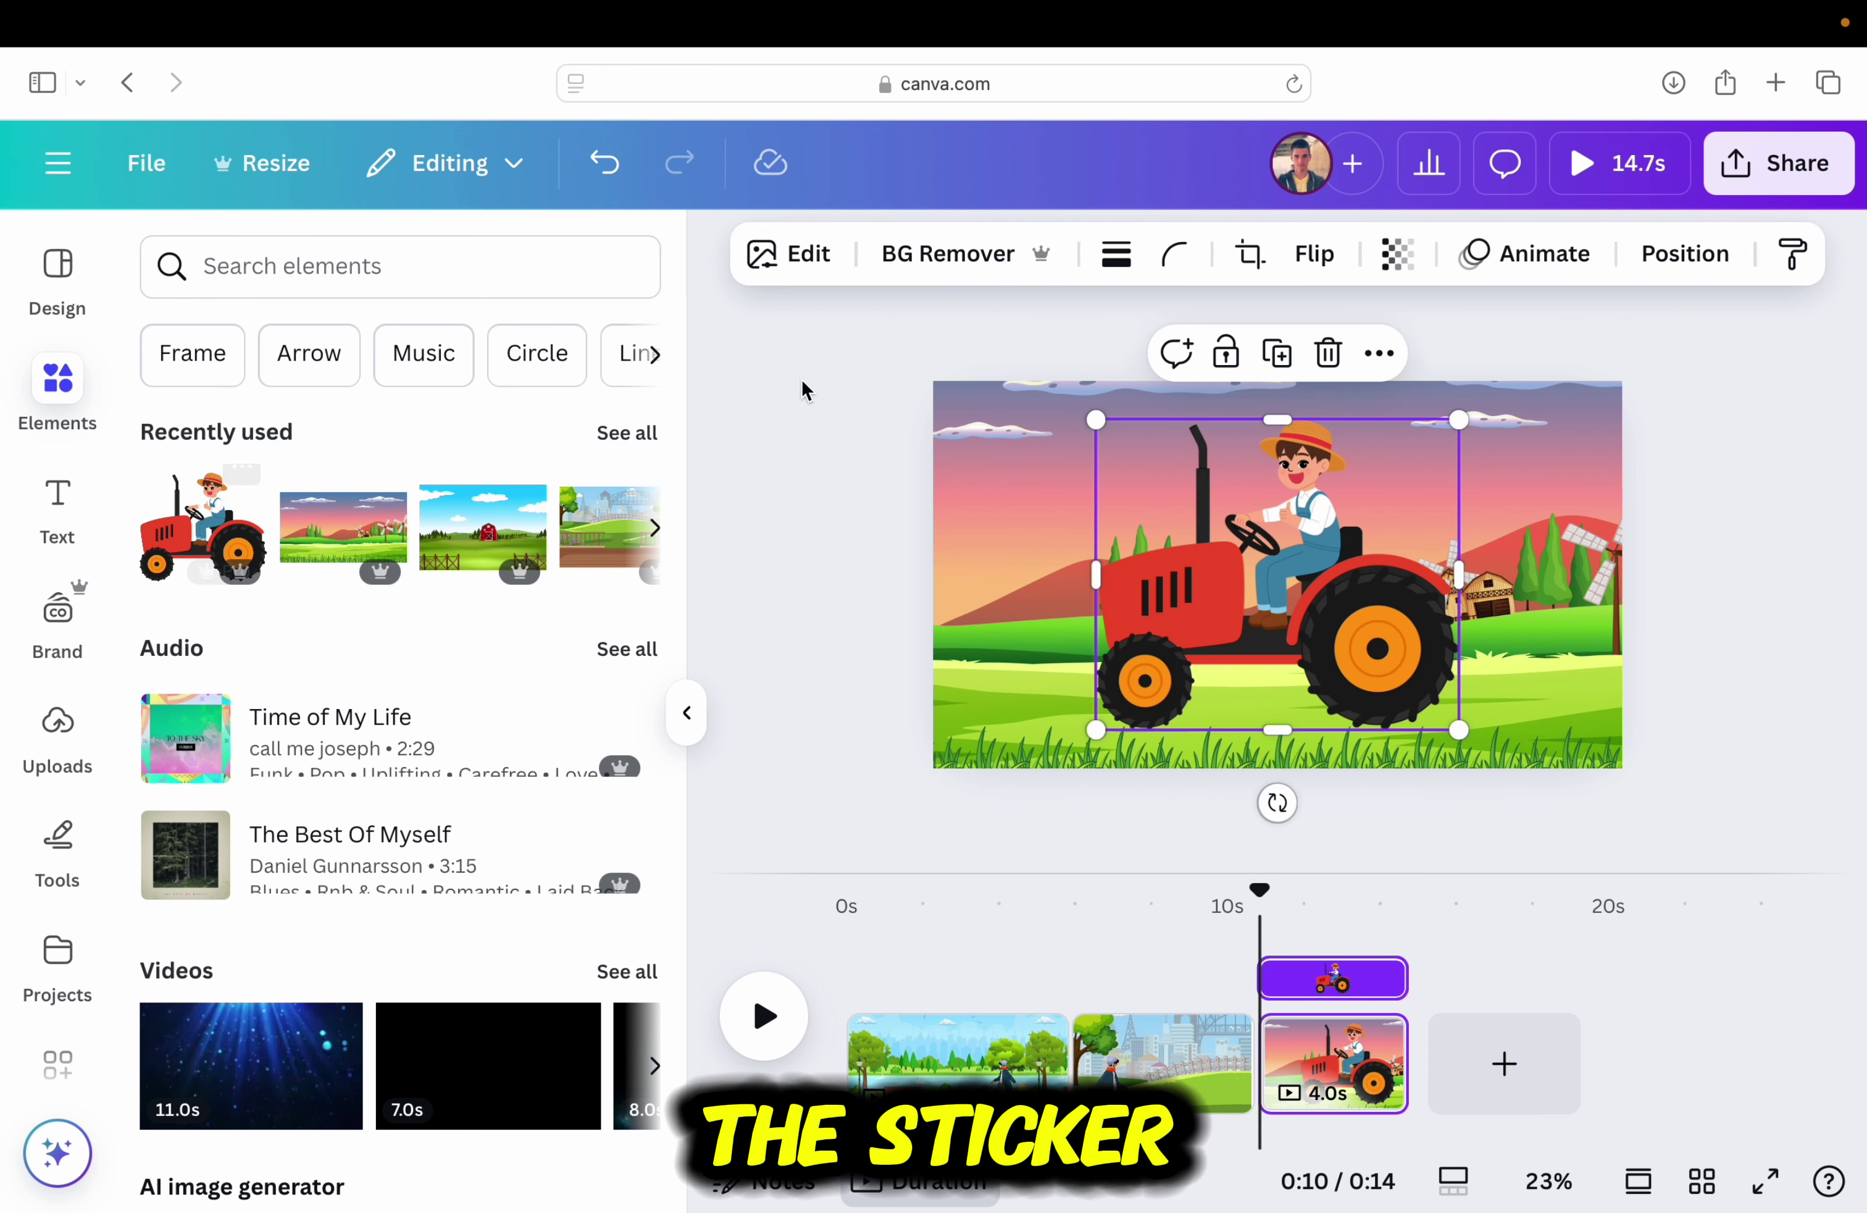
{"action": "left_click", "coordinate": [1314, 254]}
{"action": "left_click", "coordinate": [1348, 338]}
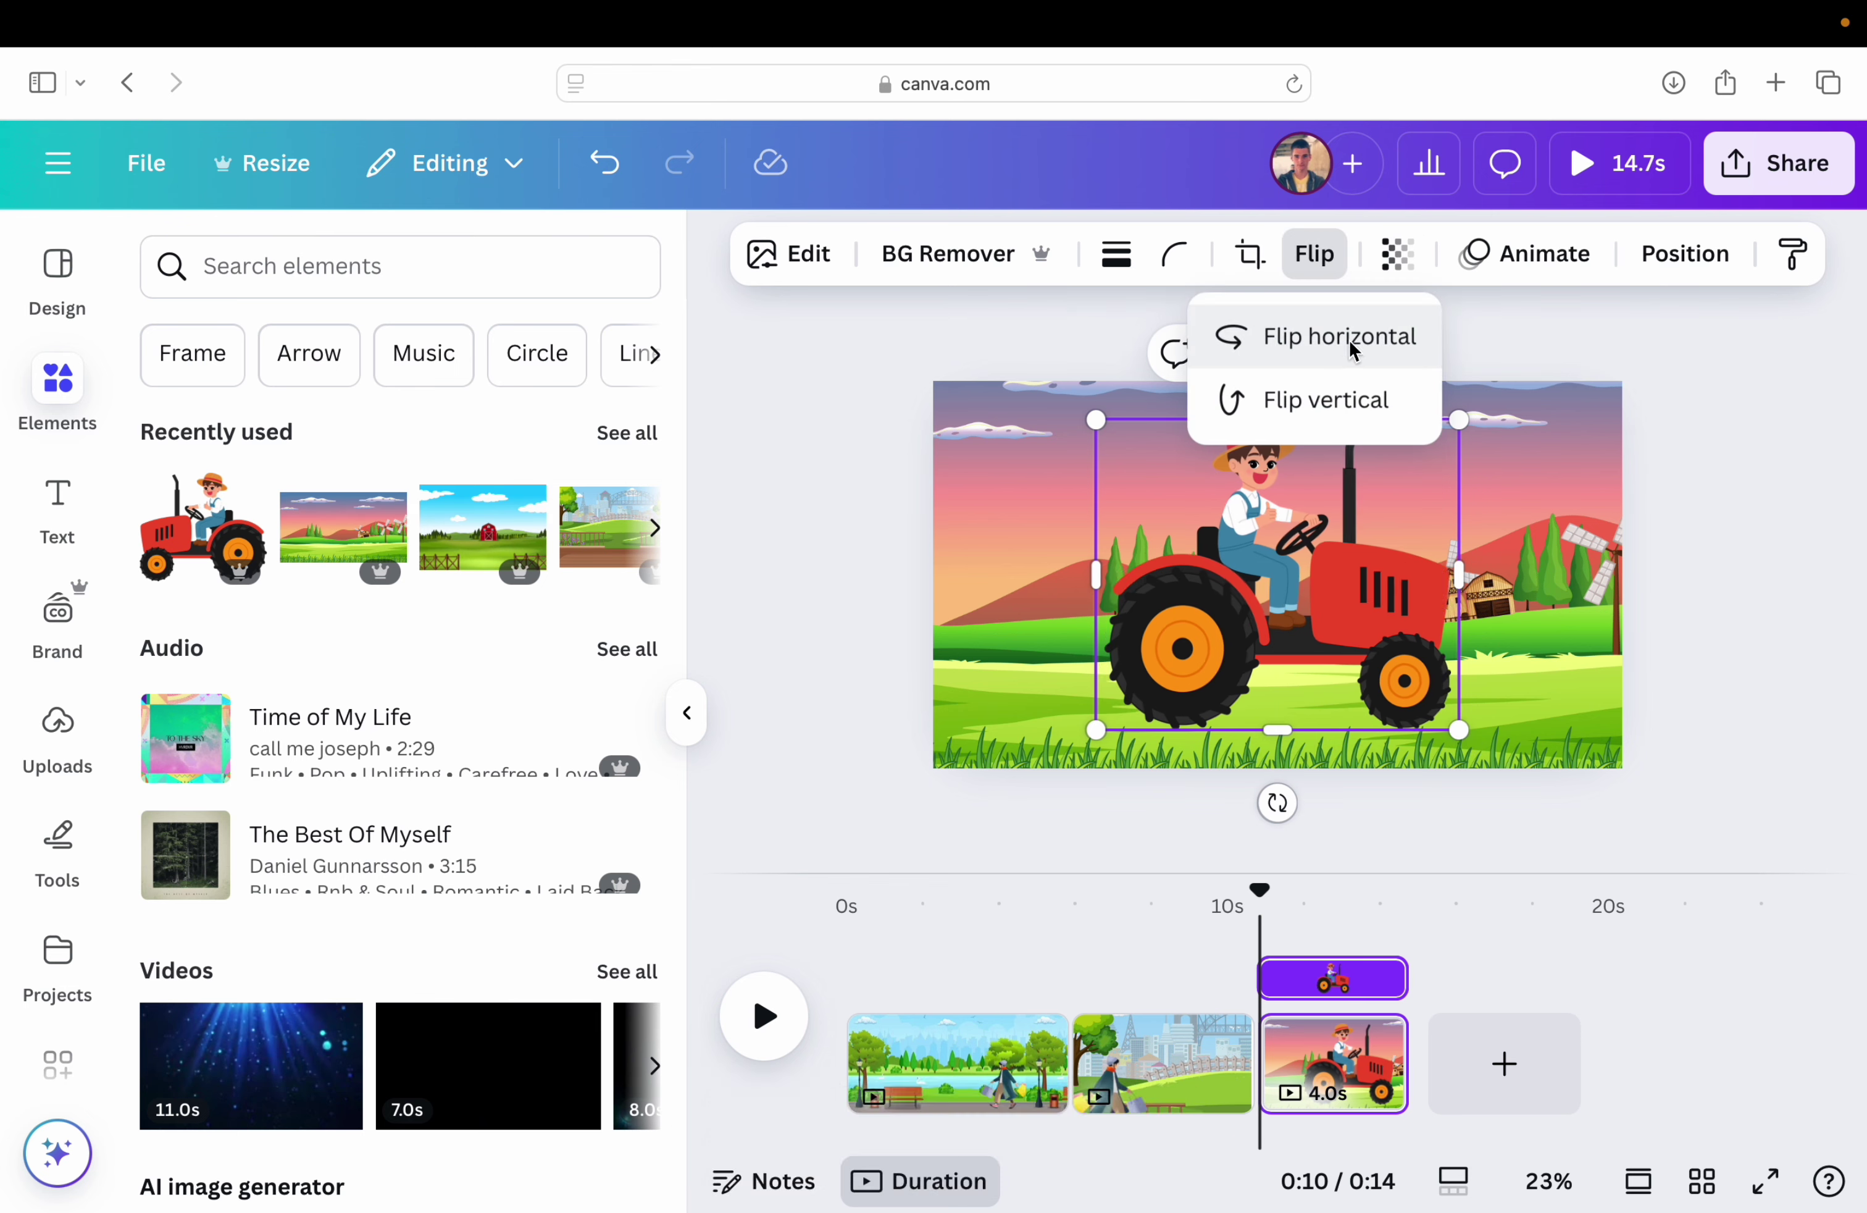
{"action": "left_click_drag", "start_coordinate": [1459, 420], "coordinate": [1261, 589]}
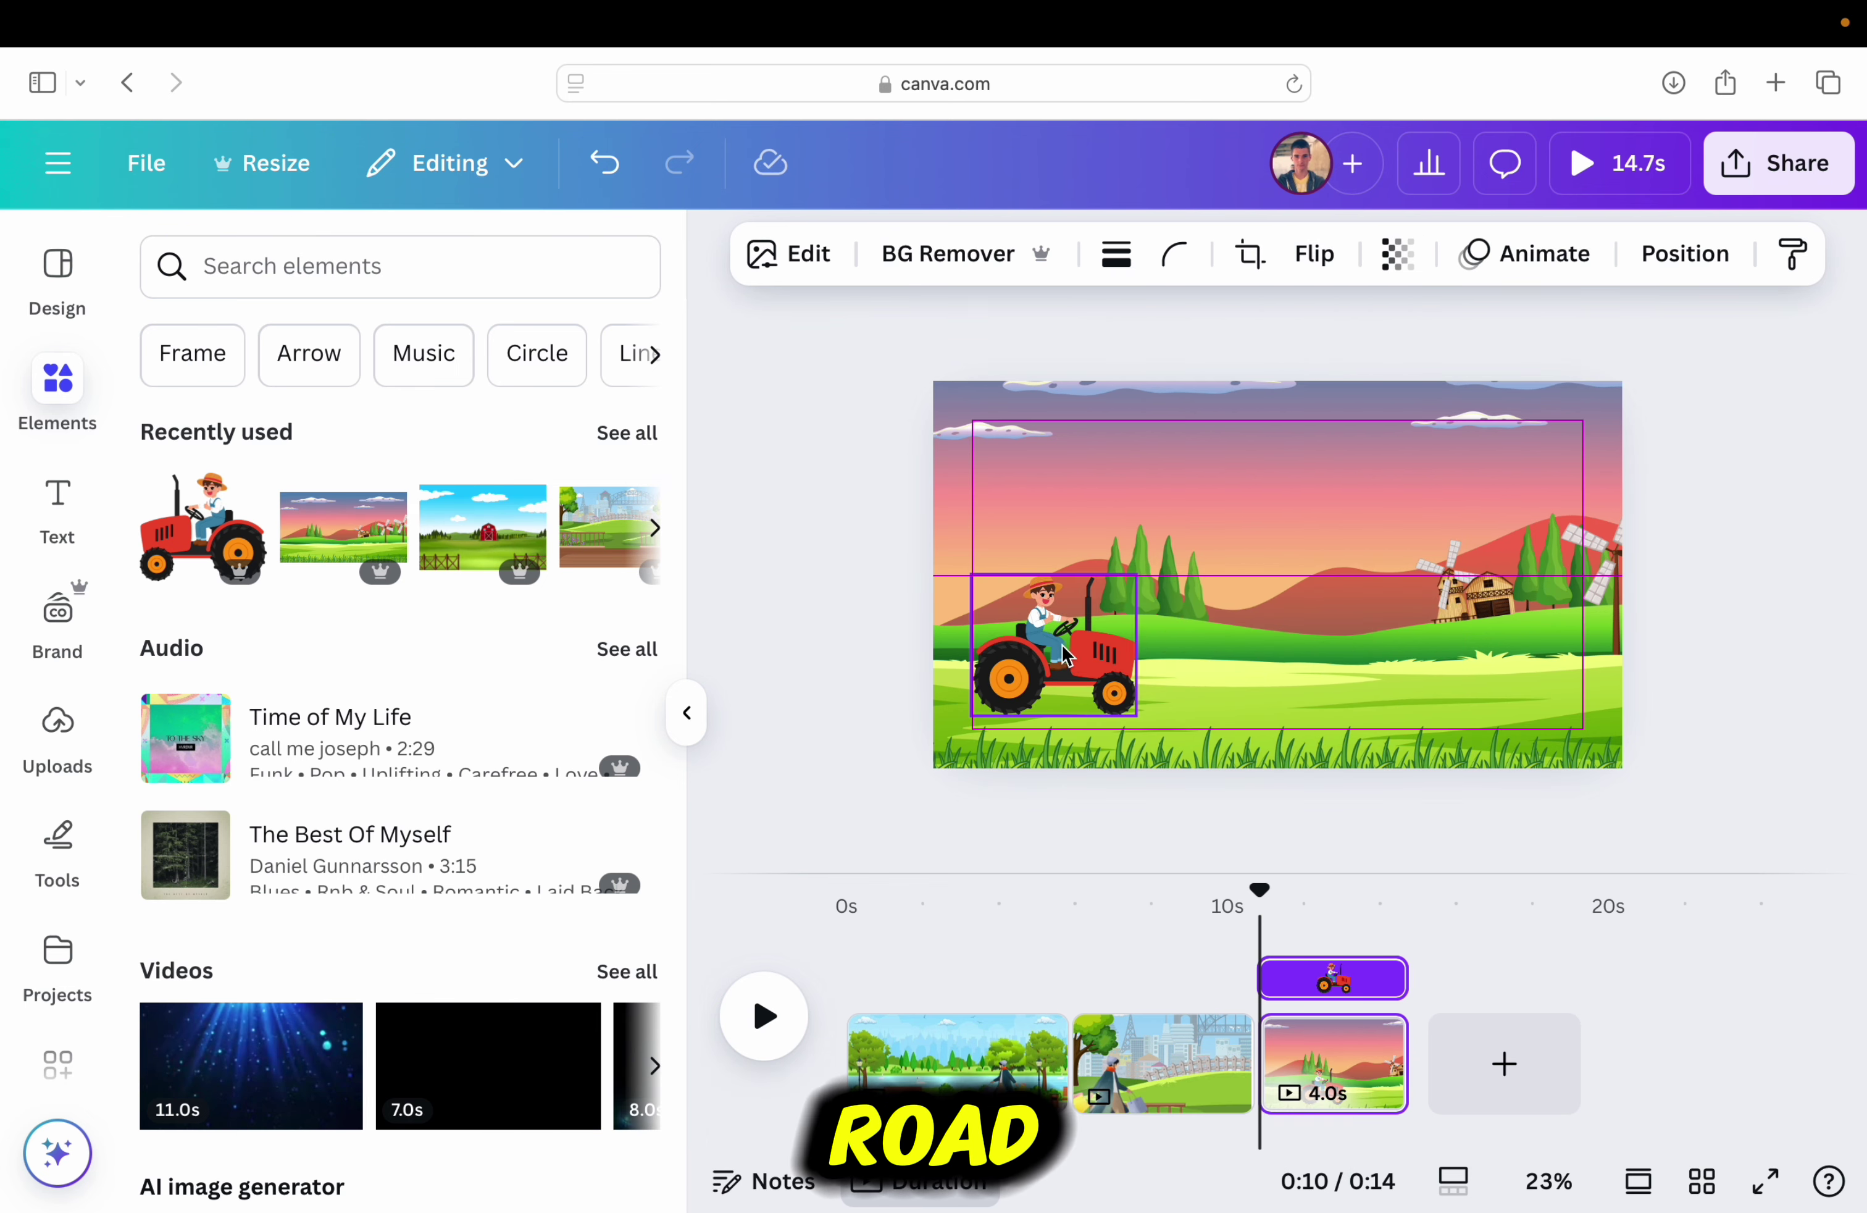
{"action": "left_click_drag", "start_coordinate": [1062, 645], "coordinate": [1062, 644]}
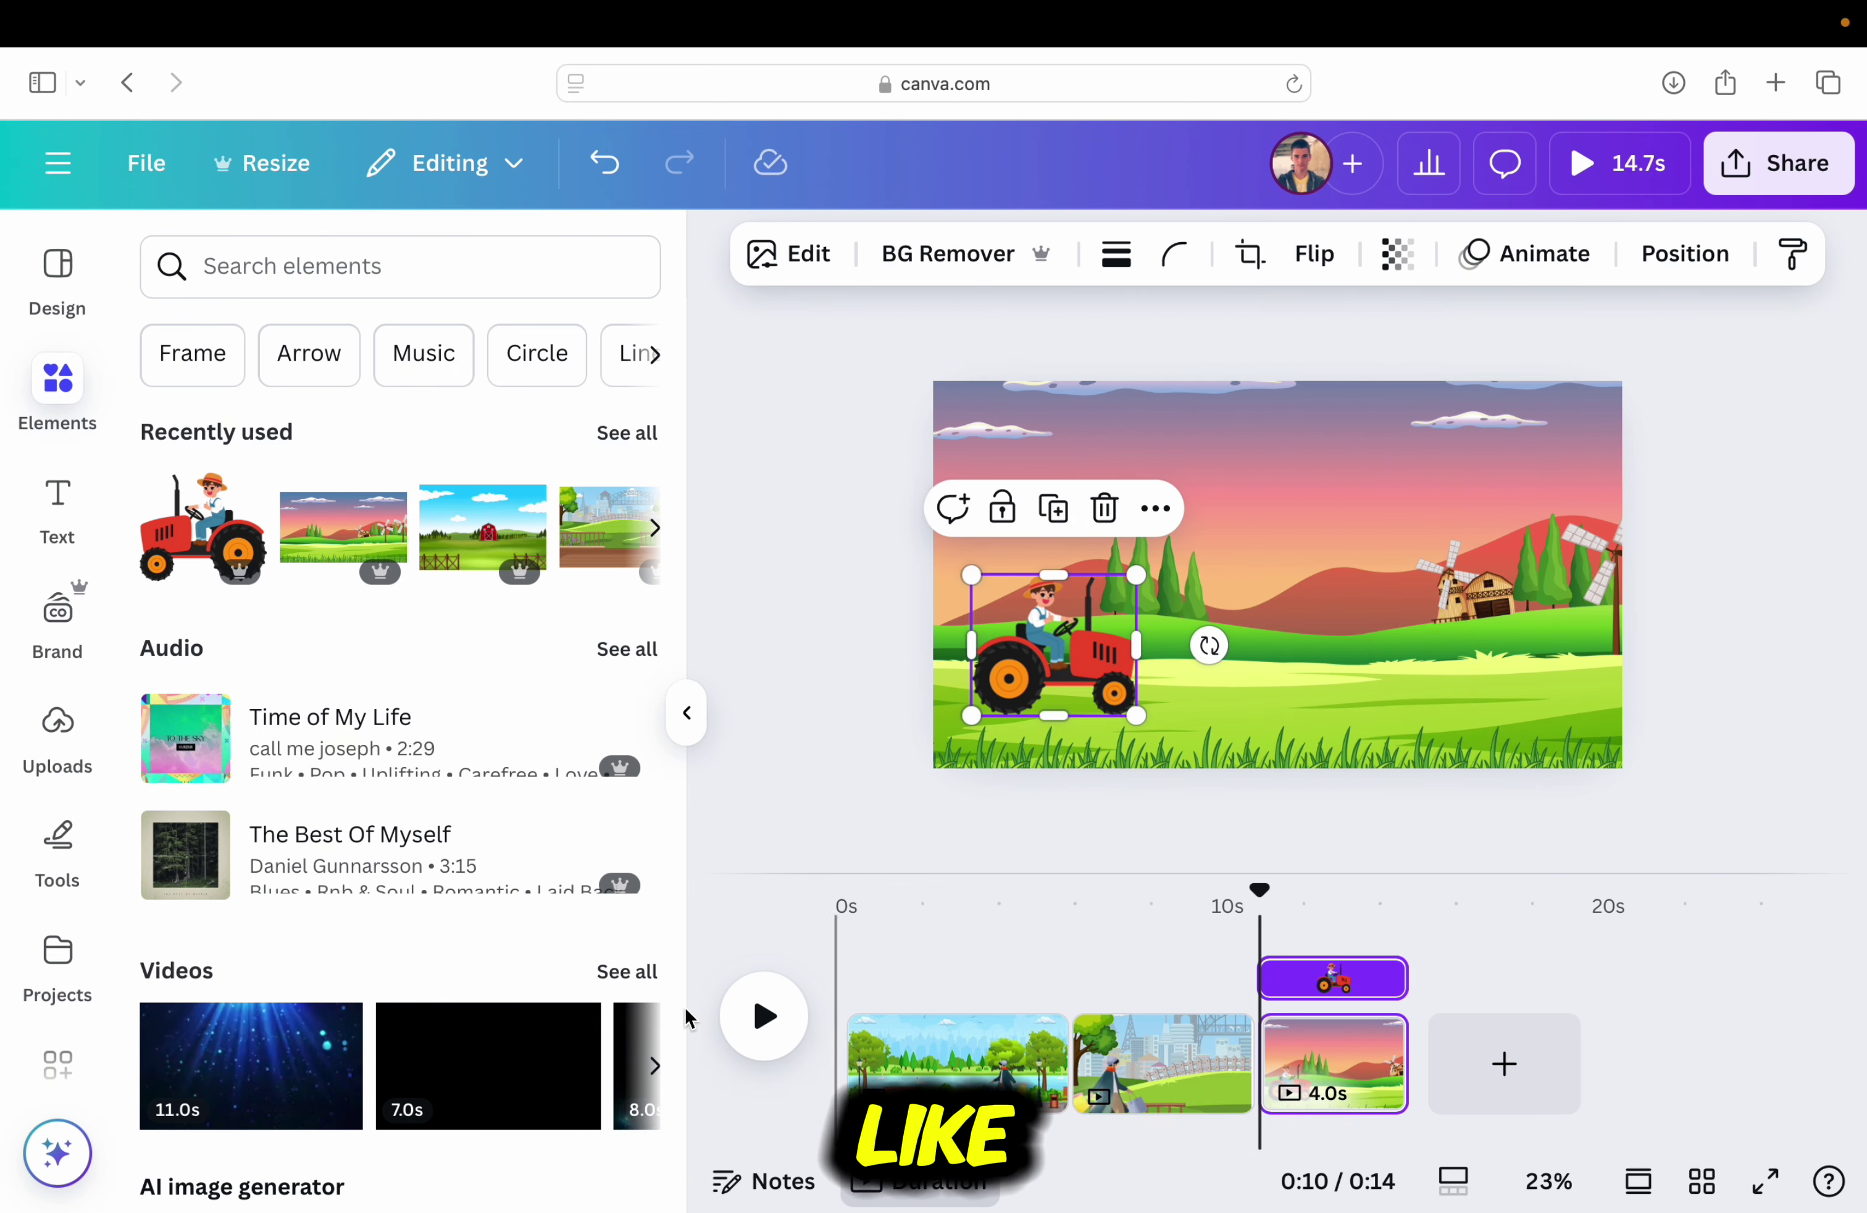
{"action": "left_click", "coordinate": [764, 1016]}
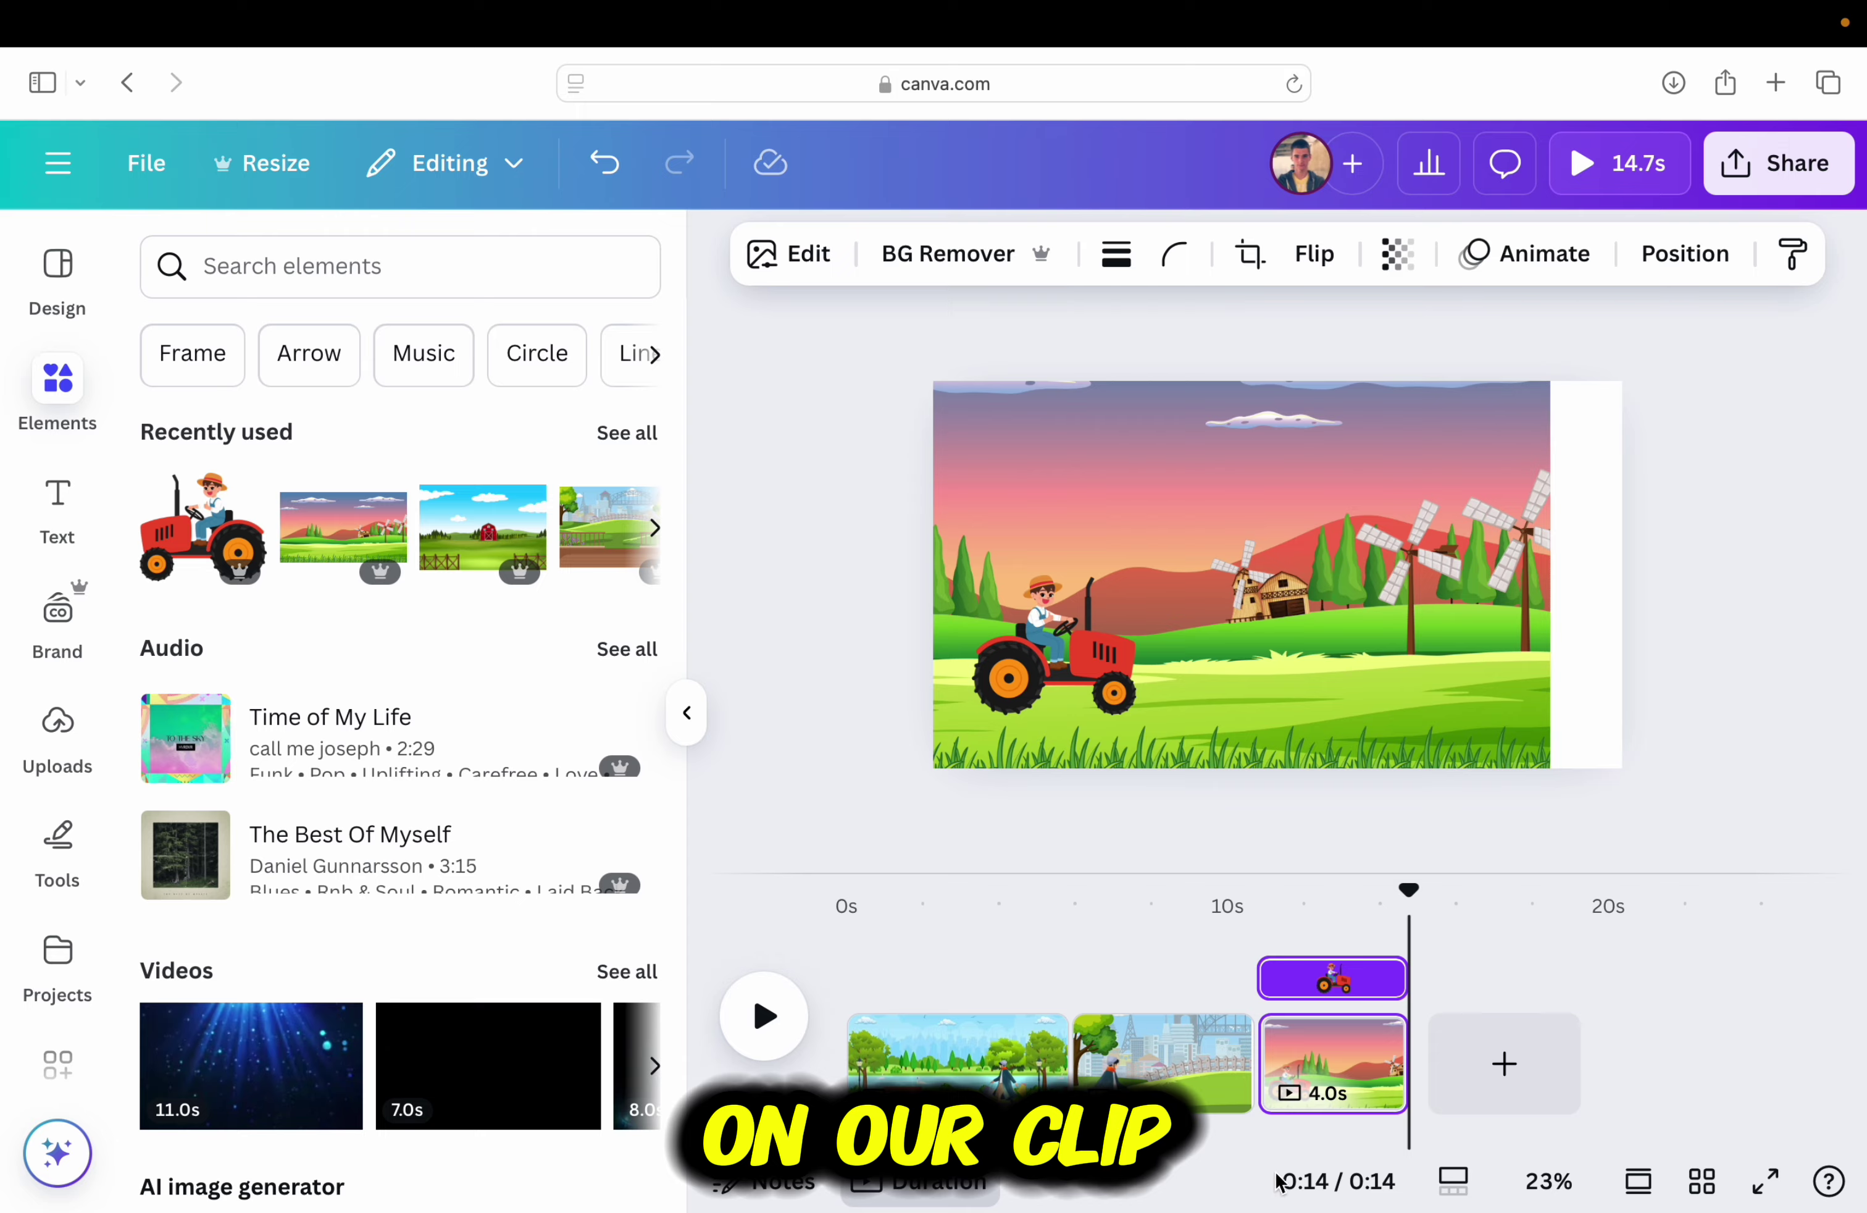
Duplicate the tractor page and remove the custom animation from the copy's windmill landscape
{"action": "right_click", "coordinate": [1366, 1074]}
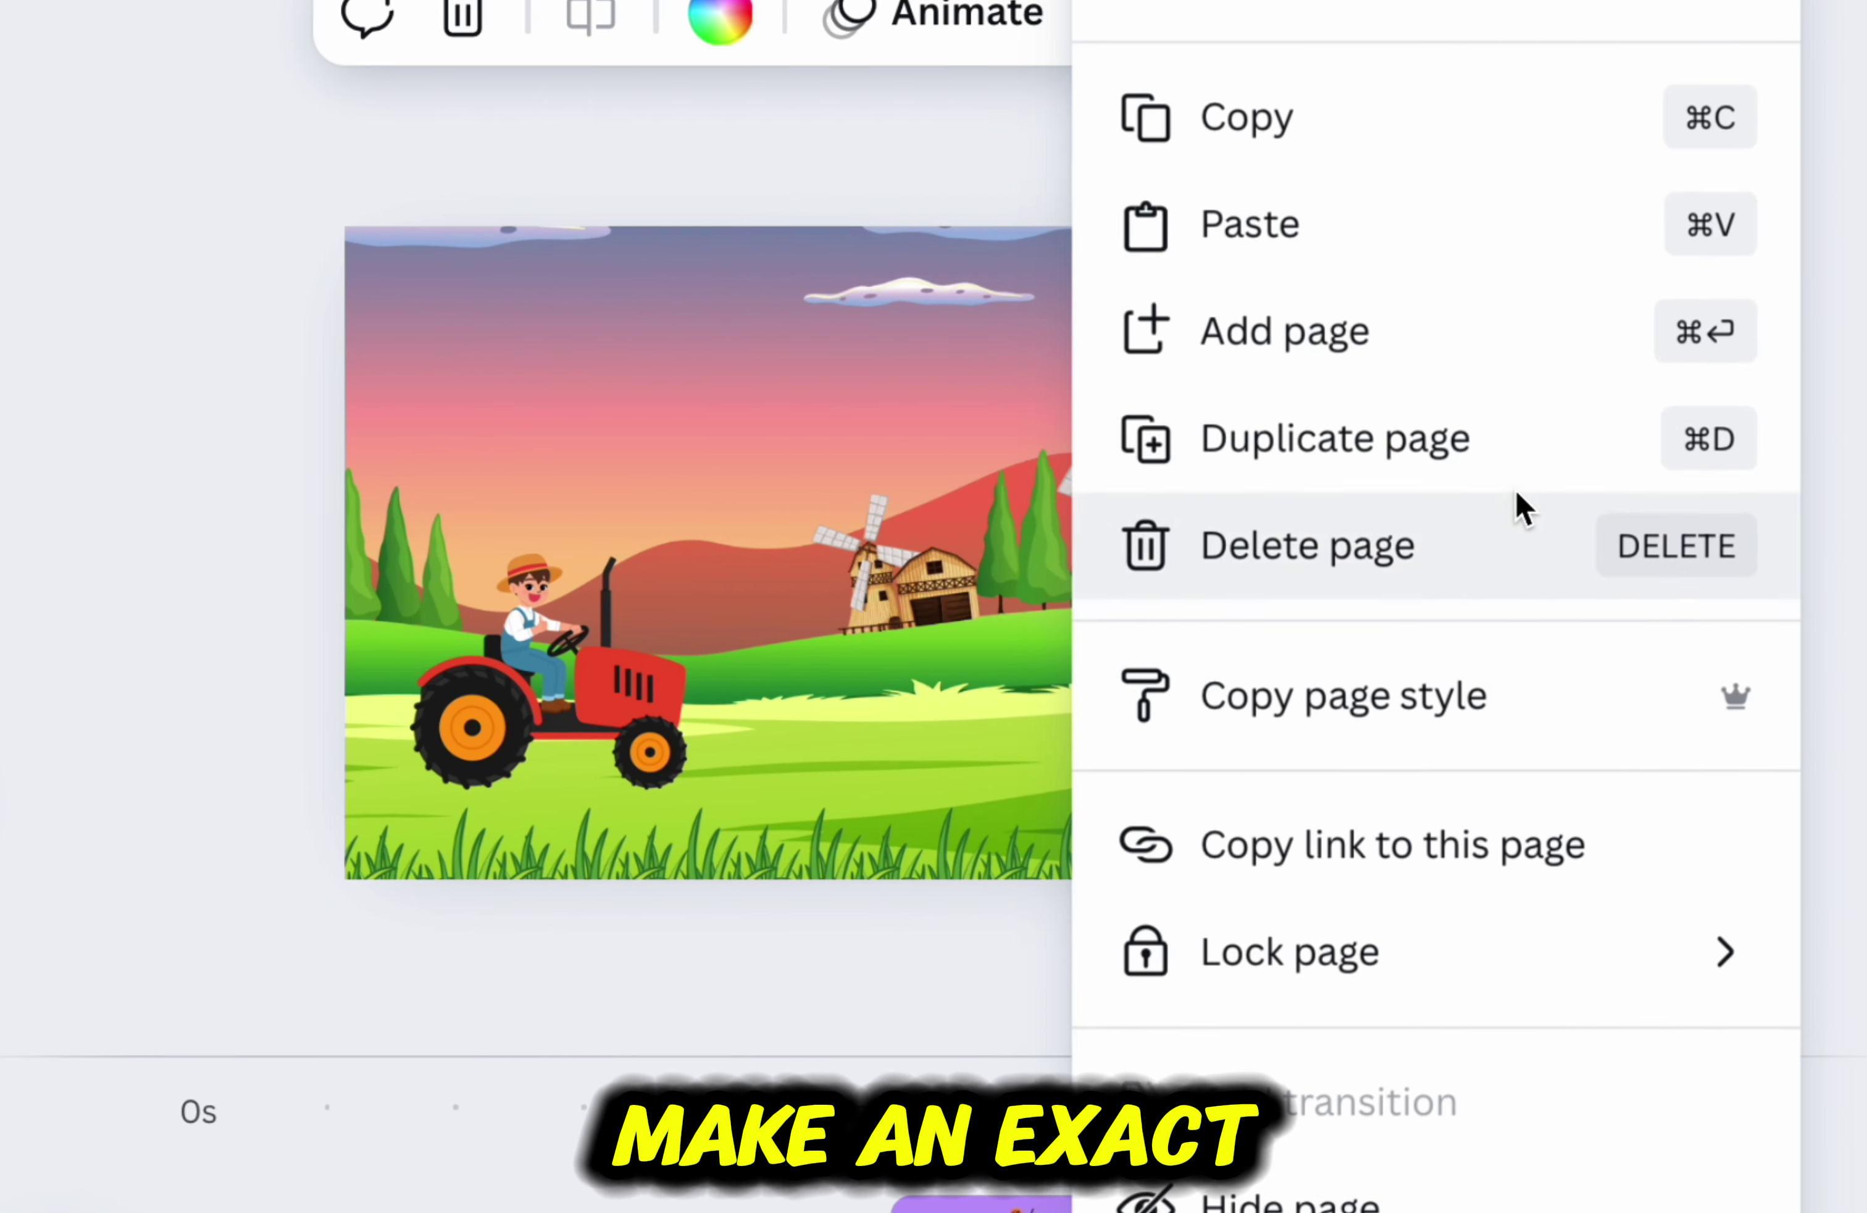
{"action": "left_click", "coordinate": [1542, 471]}
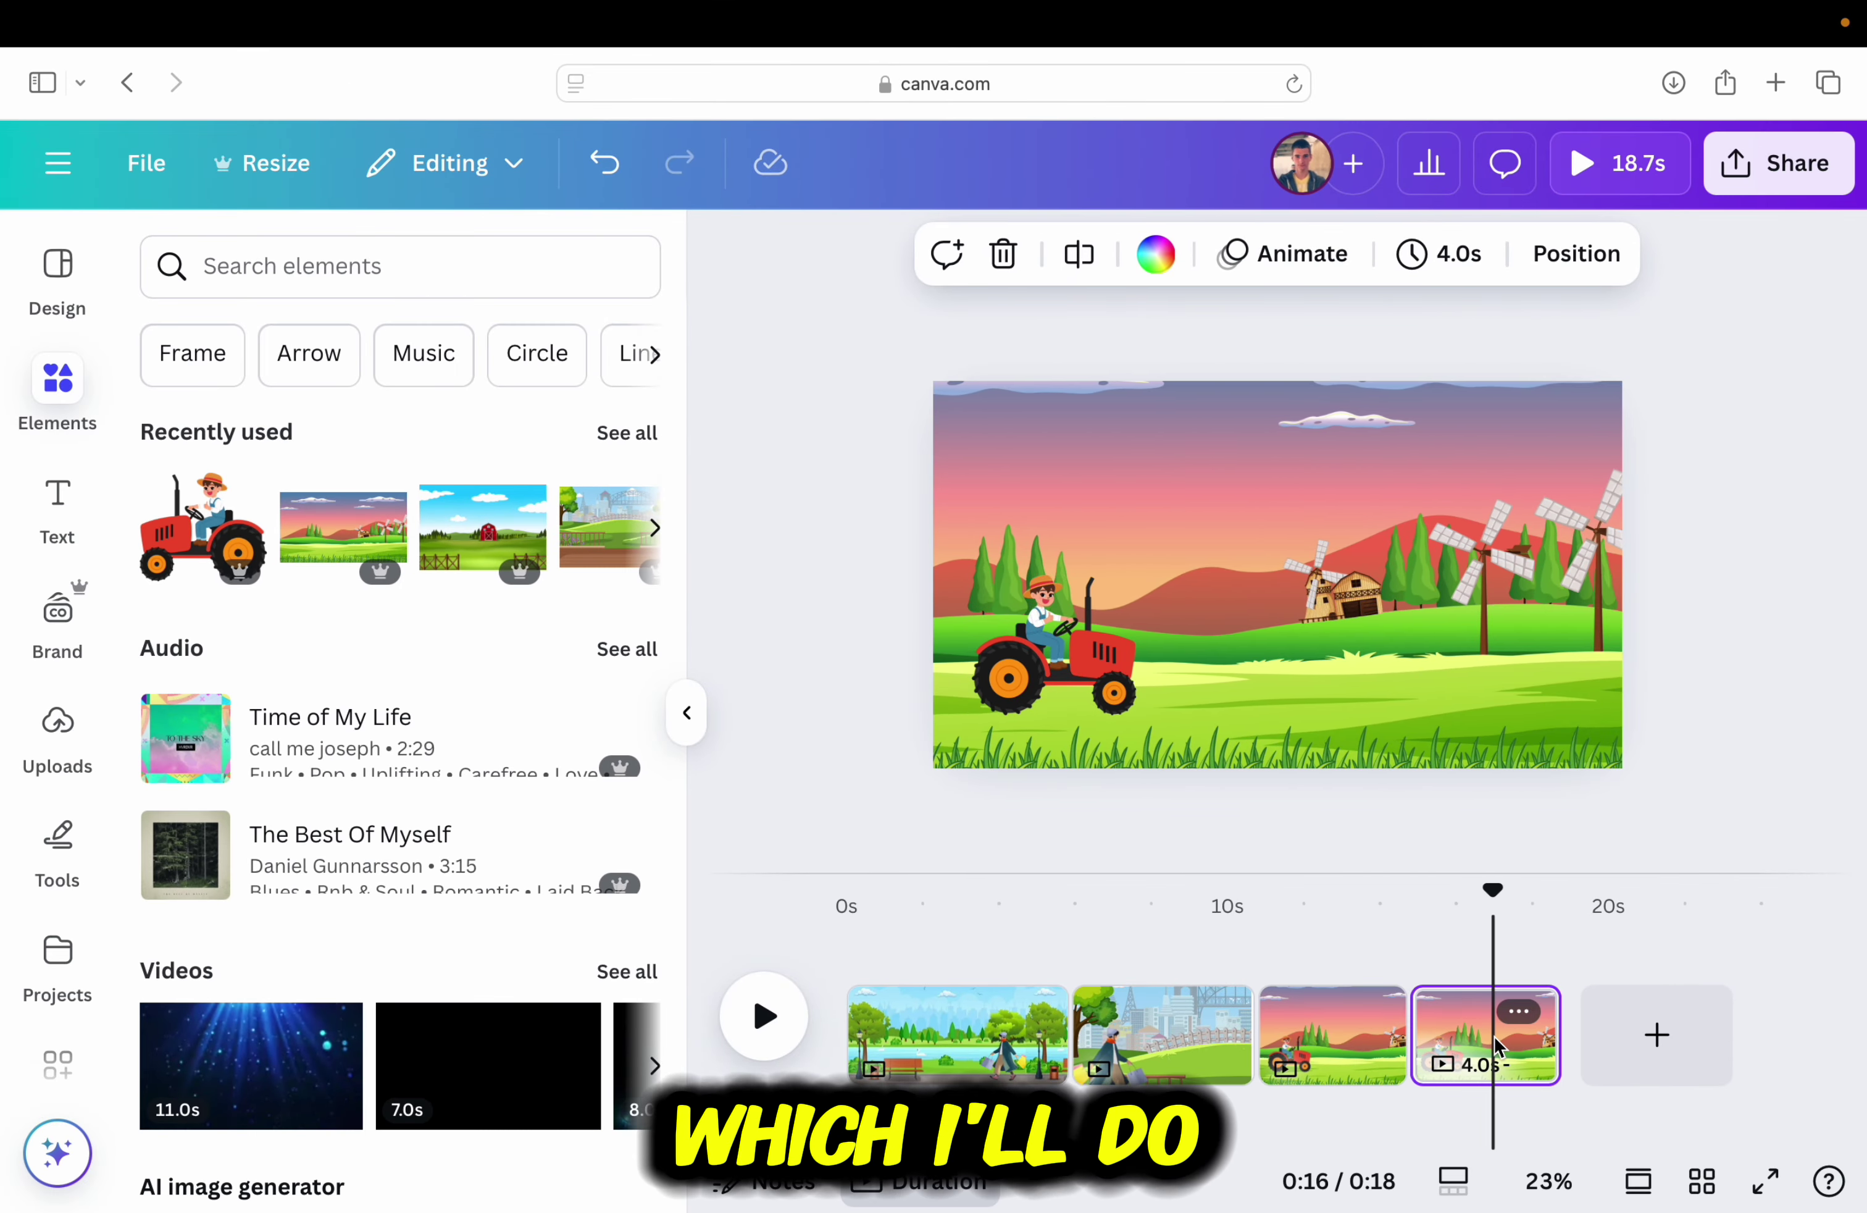
{"action": "left_click", "coordinate": [1413, 573]}
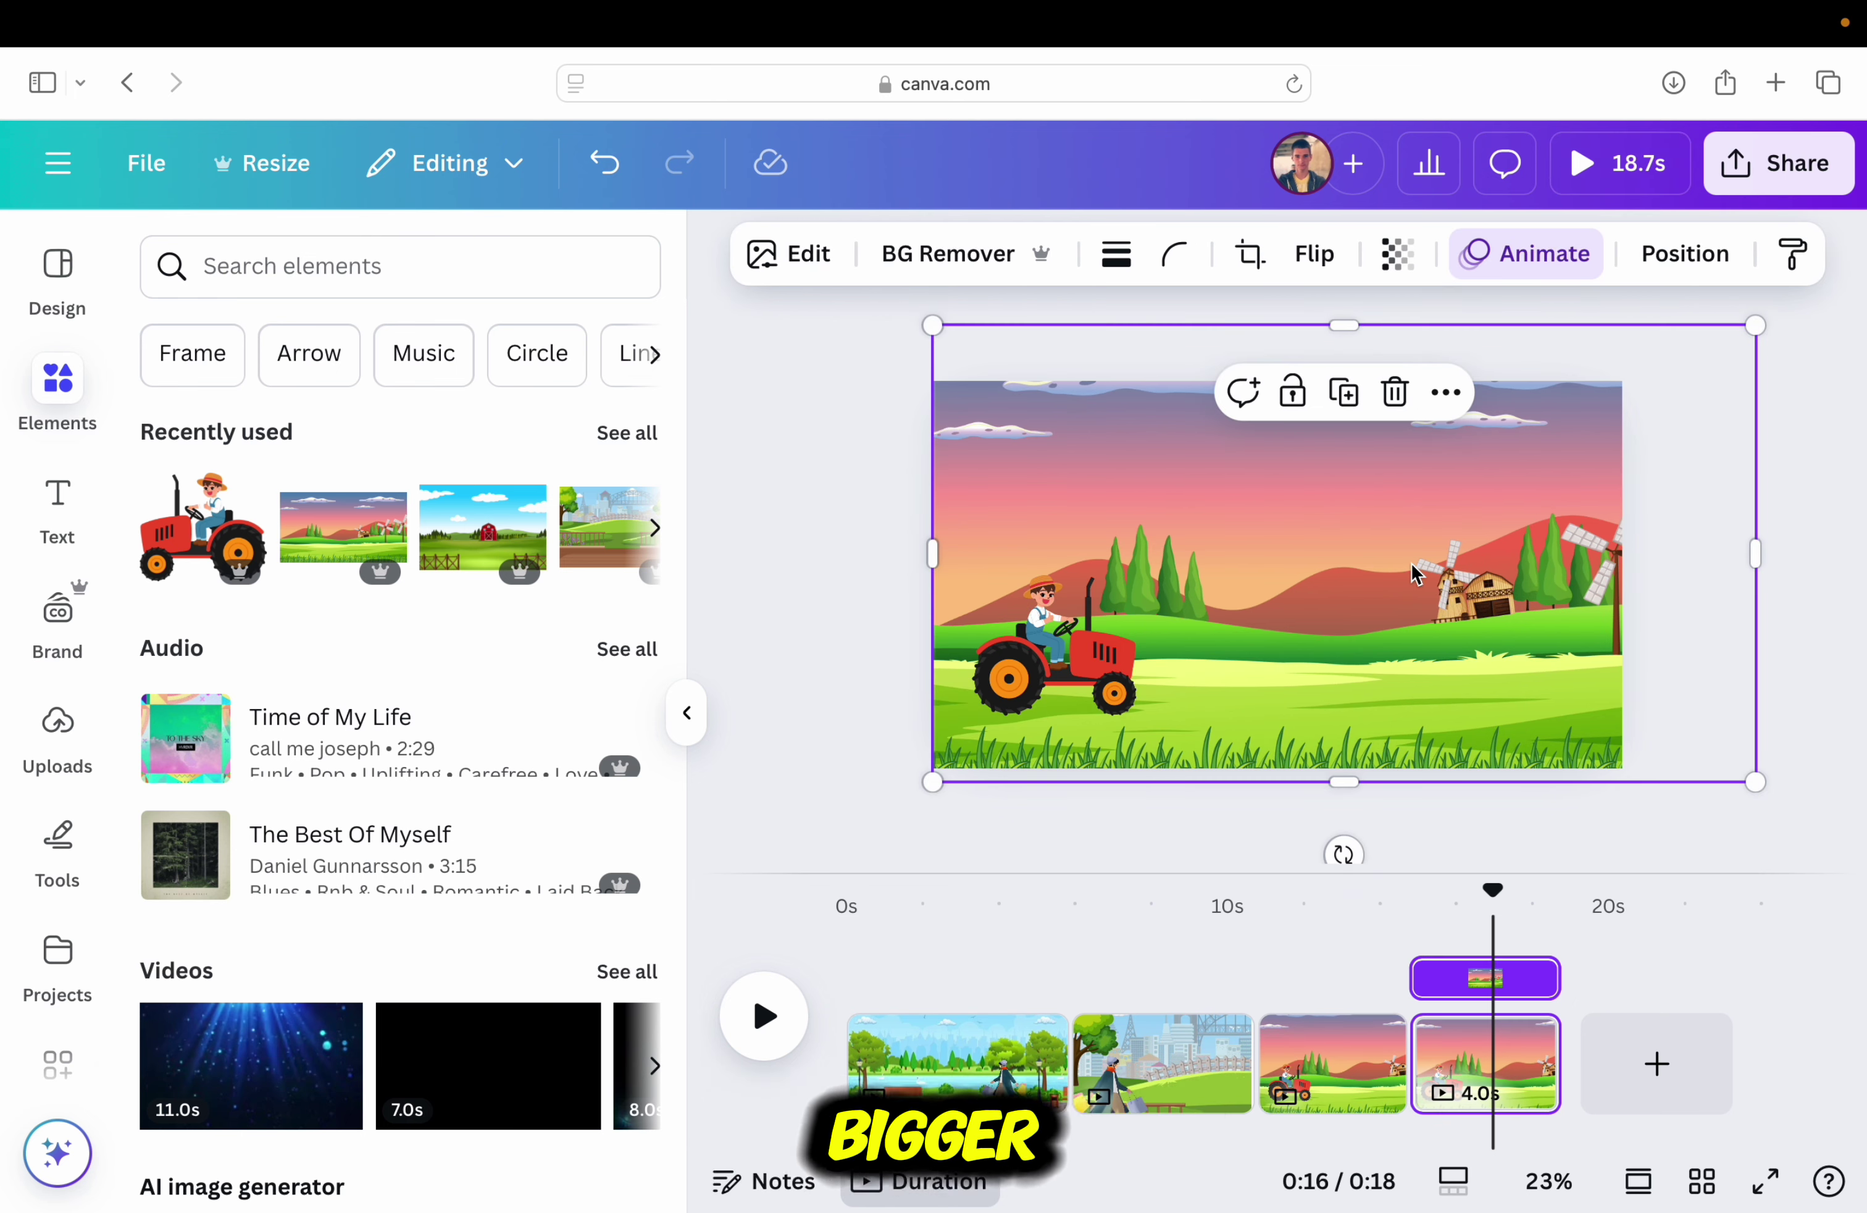
{"action": "left_click", "coordinate": [1584, 229]}
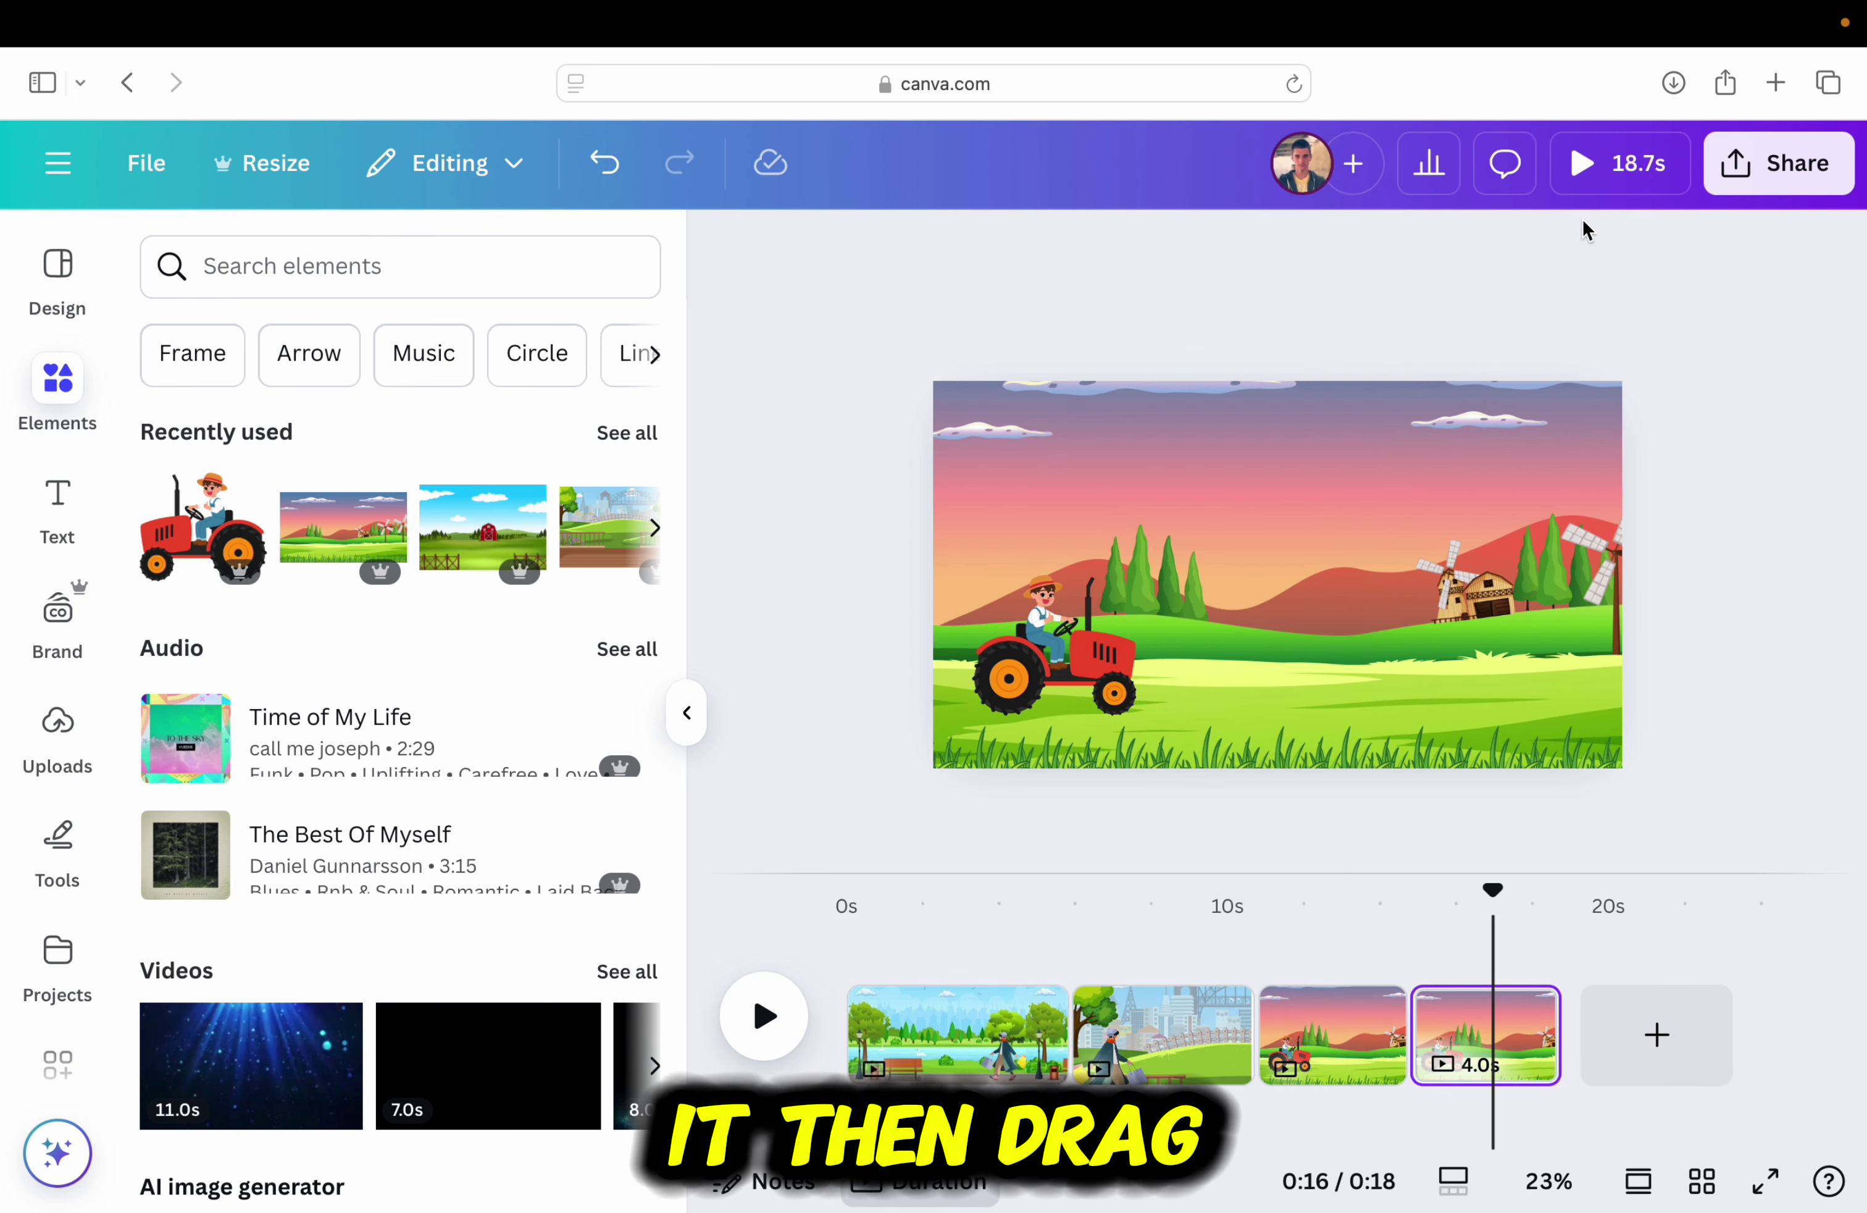
{"action": "left_click", "coordinate": [1475, 551]}
{"action": "left_click", "coordinate": [1548, 265]}
{"action": "left_click", "coordinate": [318, 1178]}
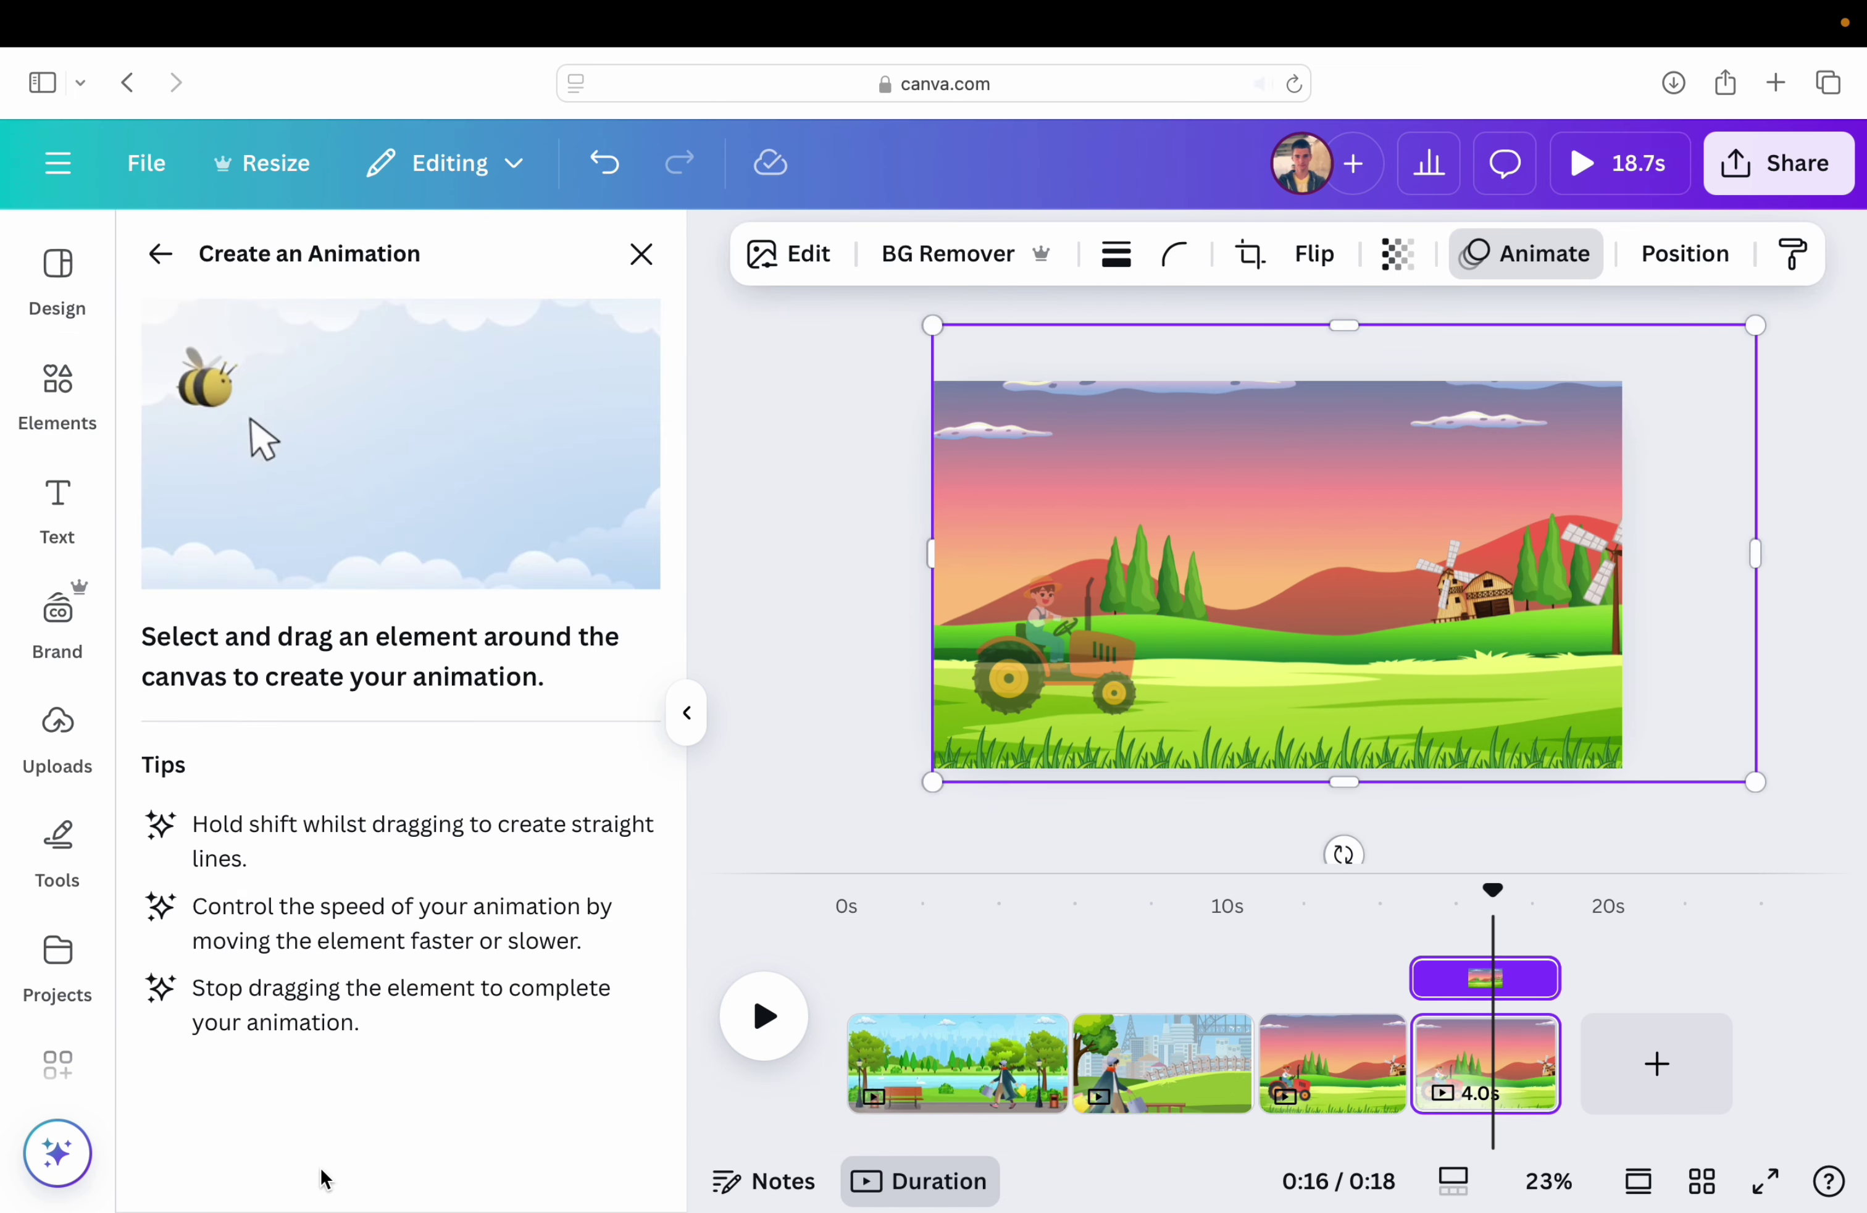
Enlarge the duplicated page's landscape well beyond the page edges and shift it left so the barn and windmills fill the view
{"action": "scroll", "coordinate": [1205, 663], "scroll_direction": "down", "scroll_amount": 3}
{"action": "left_click_drag", "start_coordinate": [1606, 415], "coordinate": [1860, 262]}
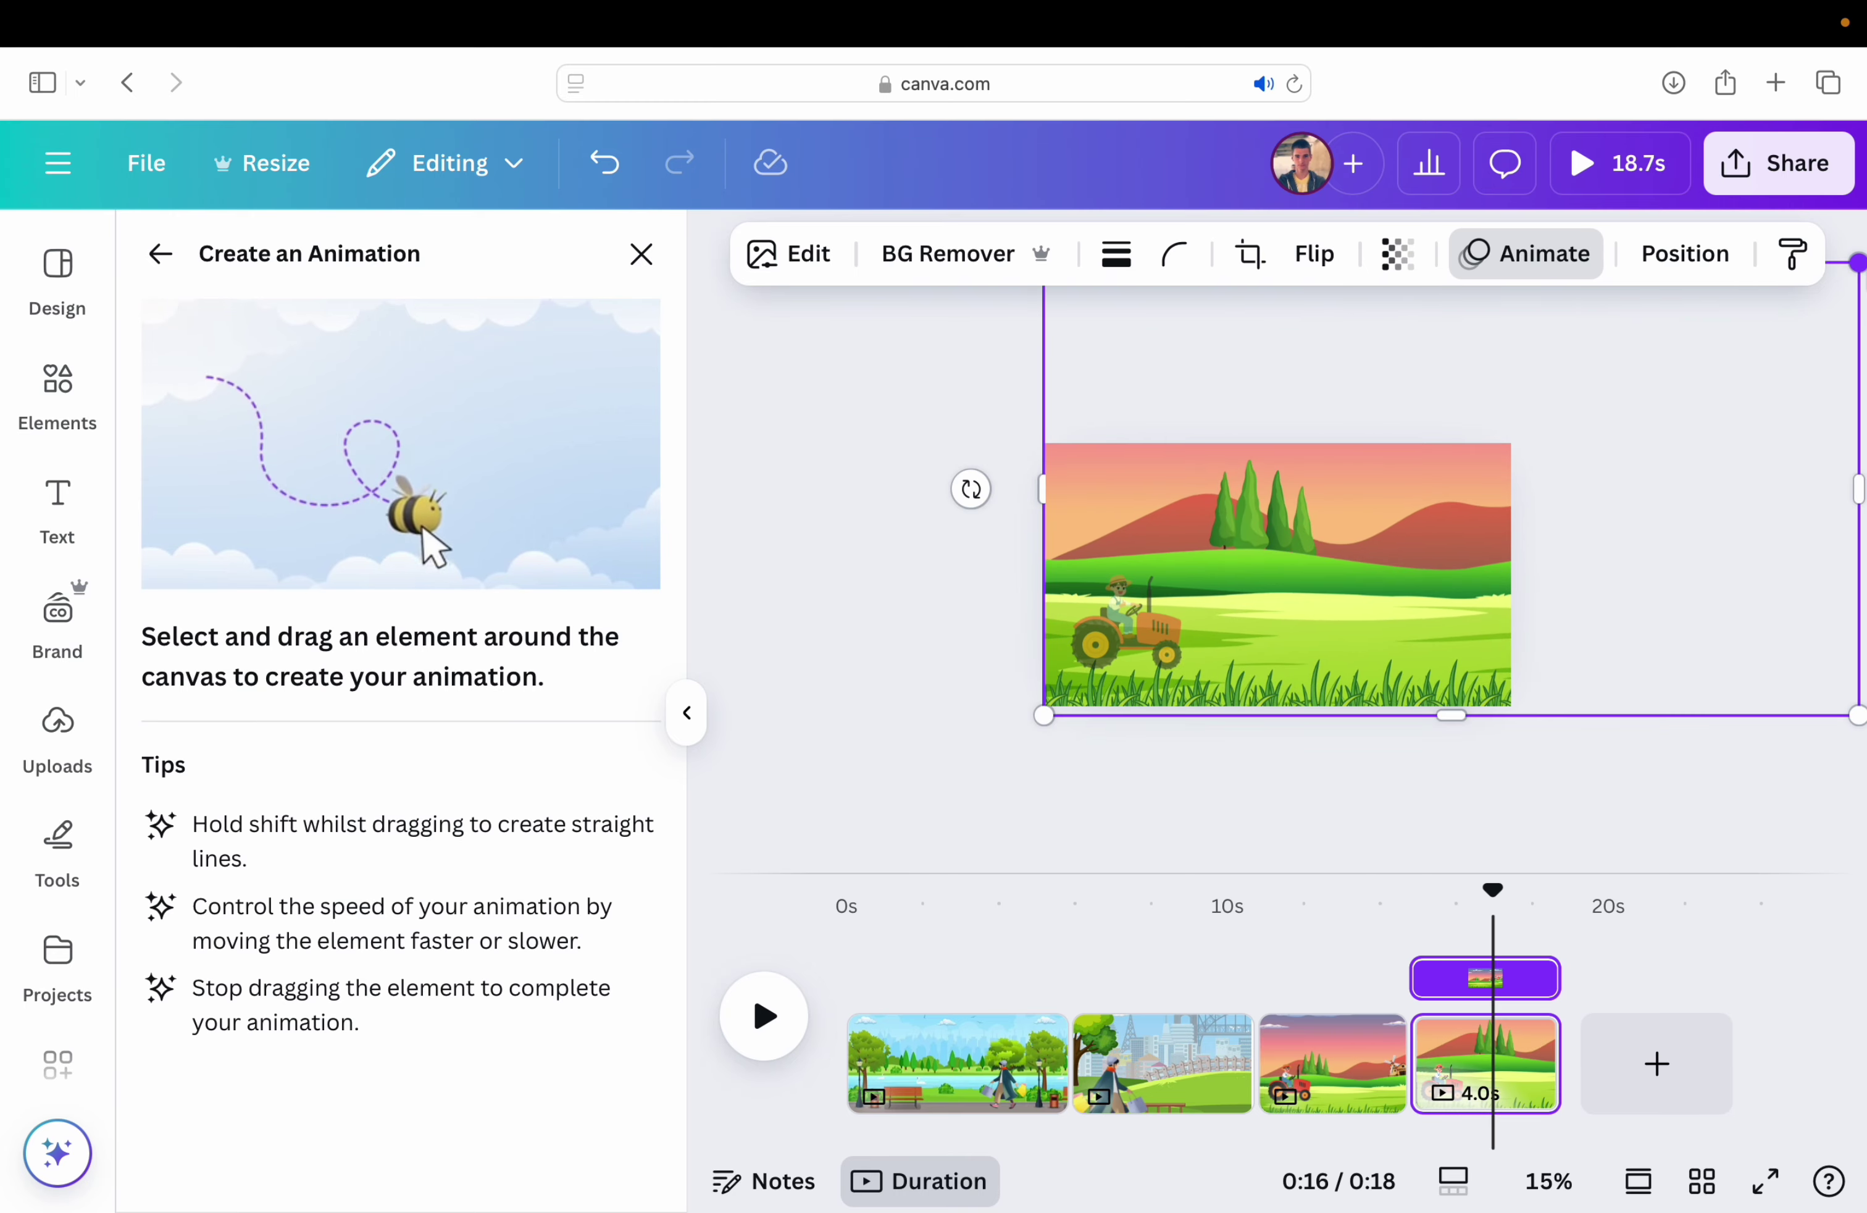
{"action": "left_click", "coordinate": [334, 1173]}
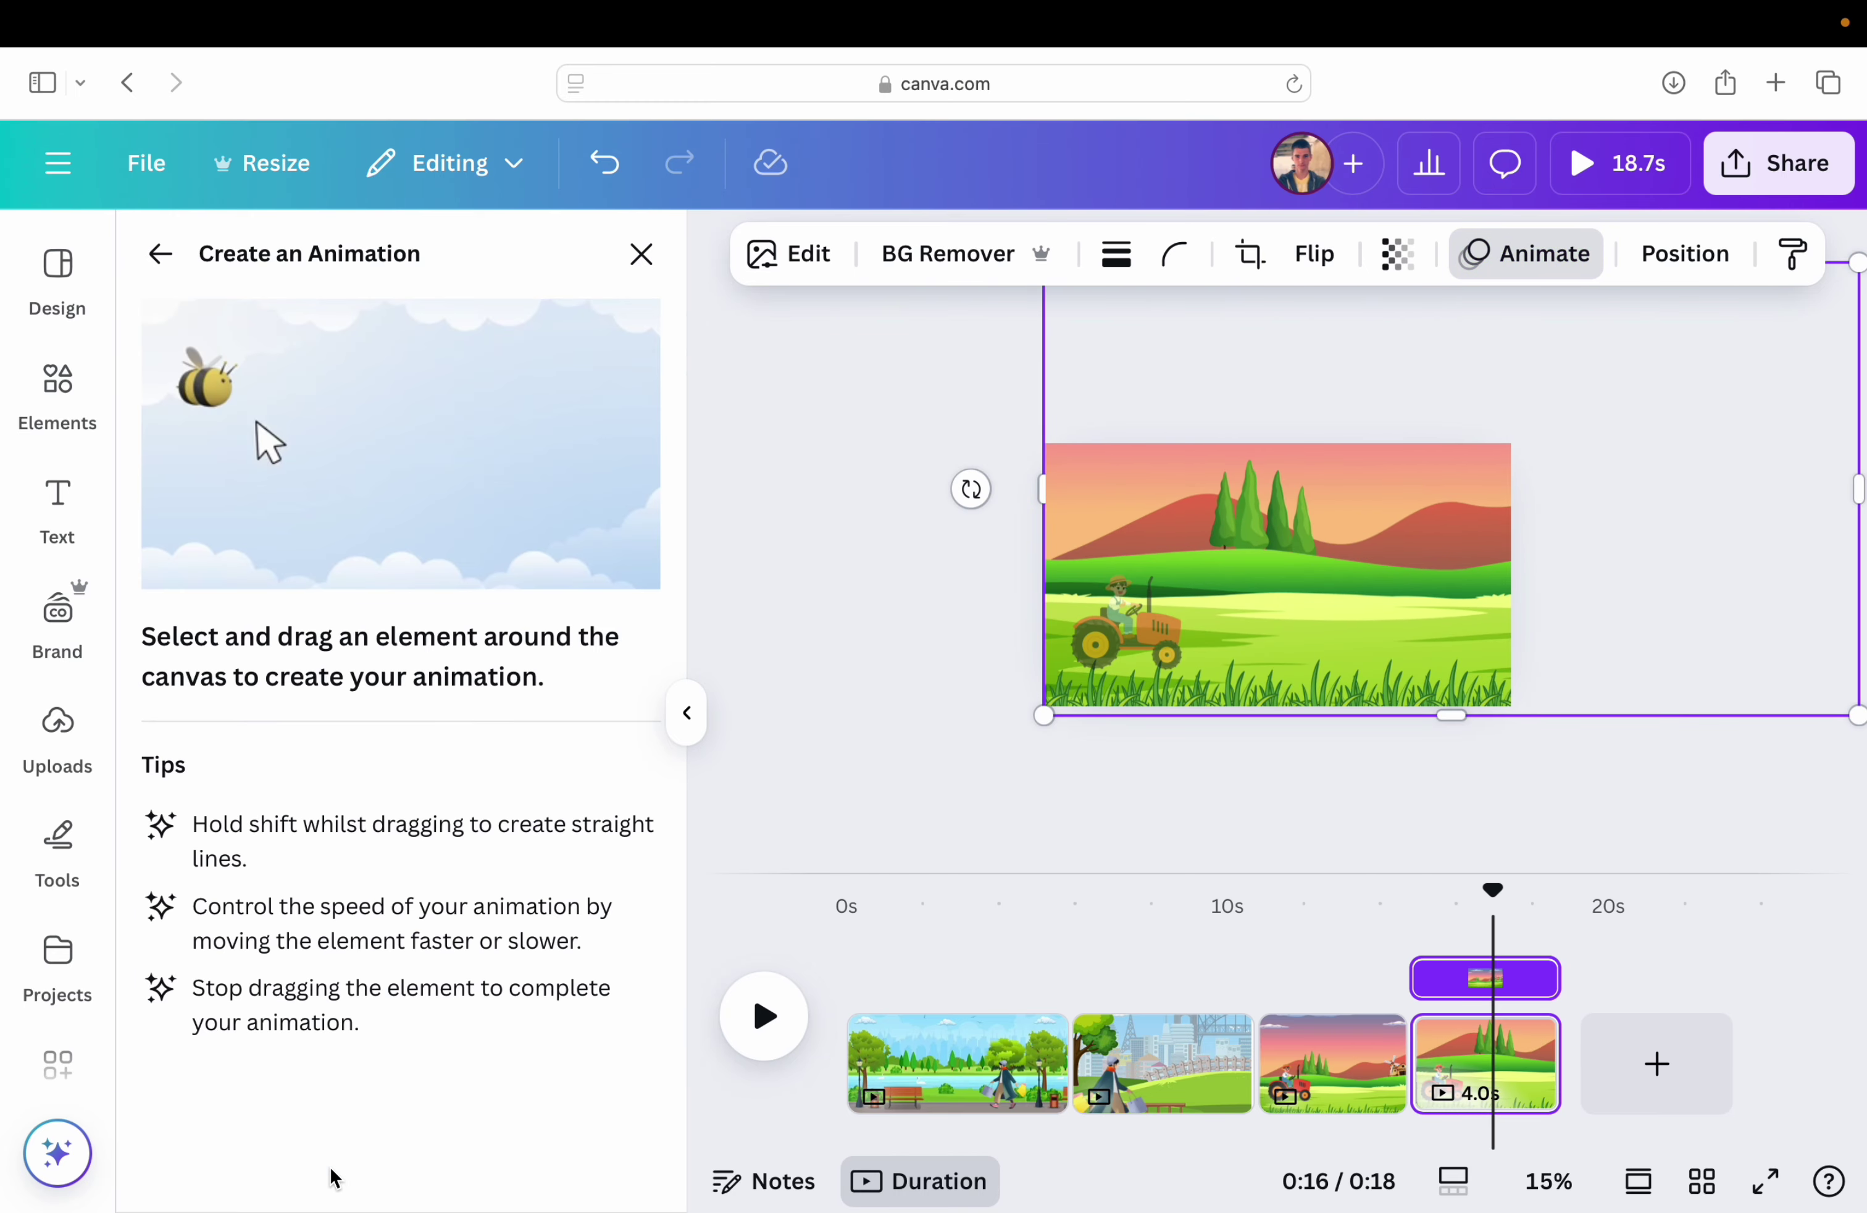
{"action": "left_click", "coordinate": [641, 253]}
{"action": "left_click_drag", "start_coordinate": [1058, 335], "coordinate": [1045, 610]}
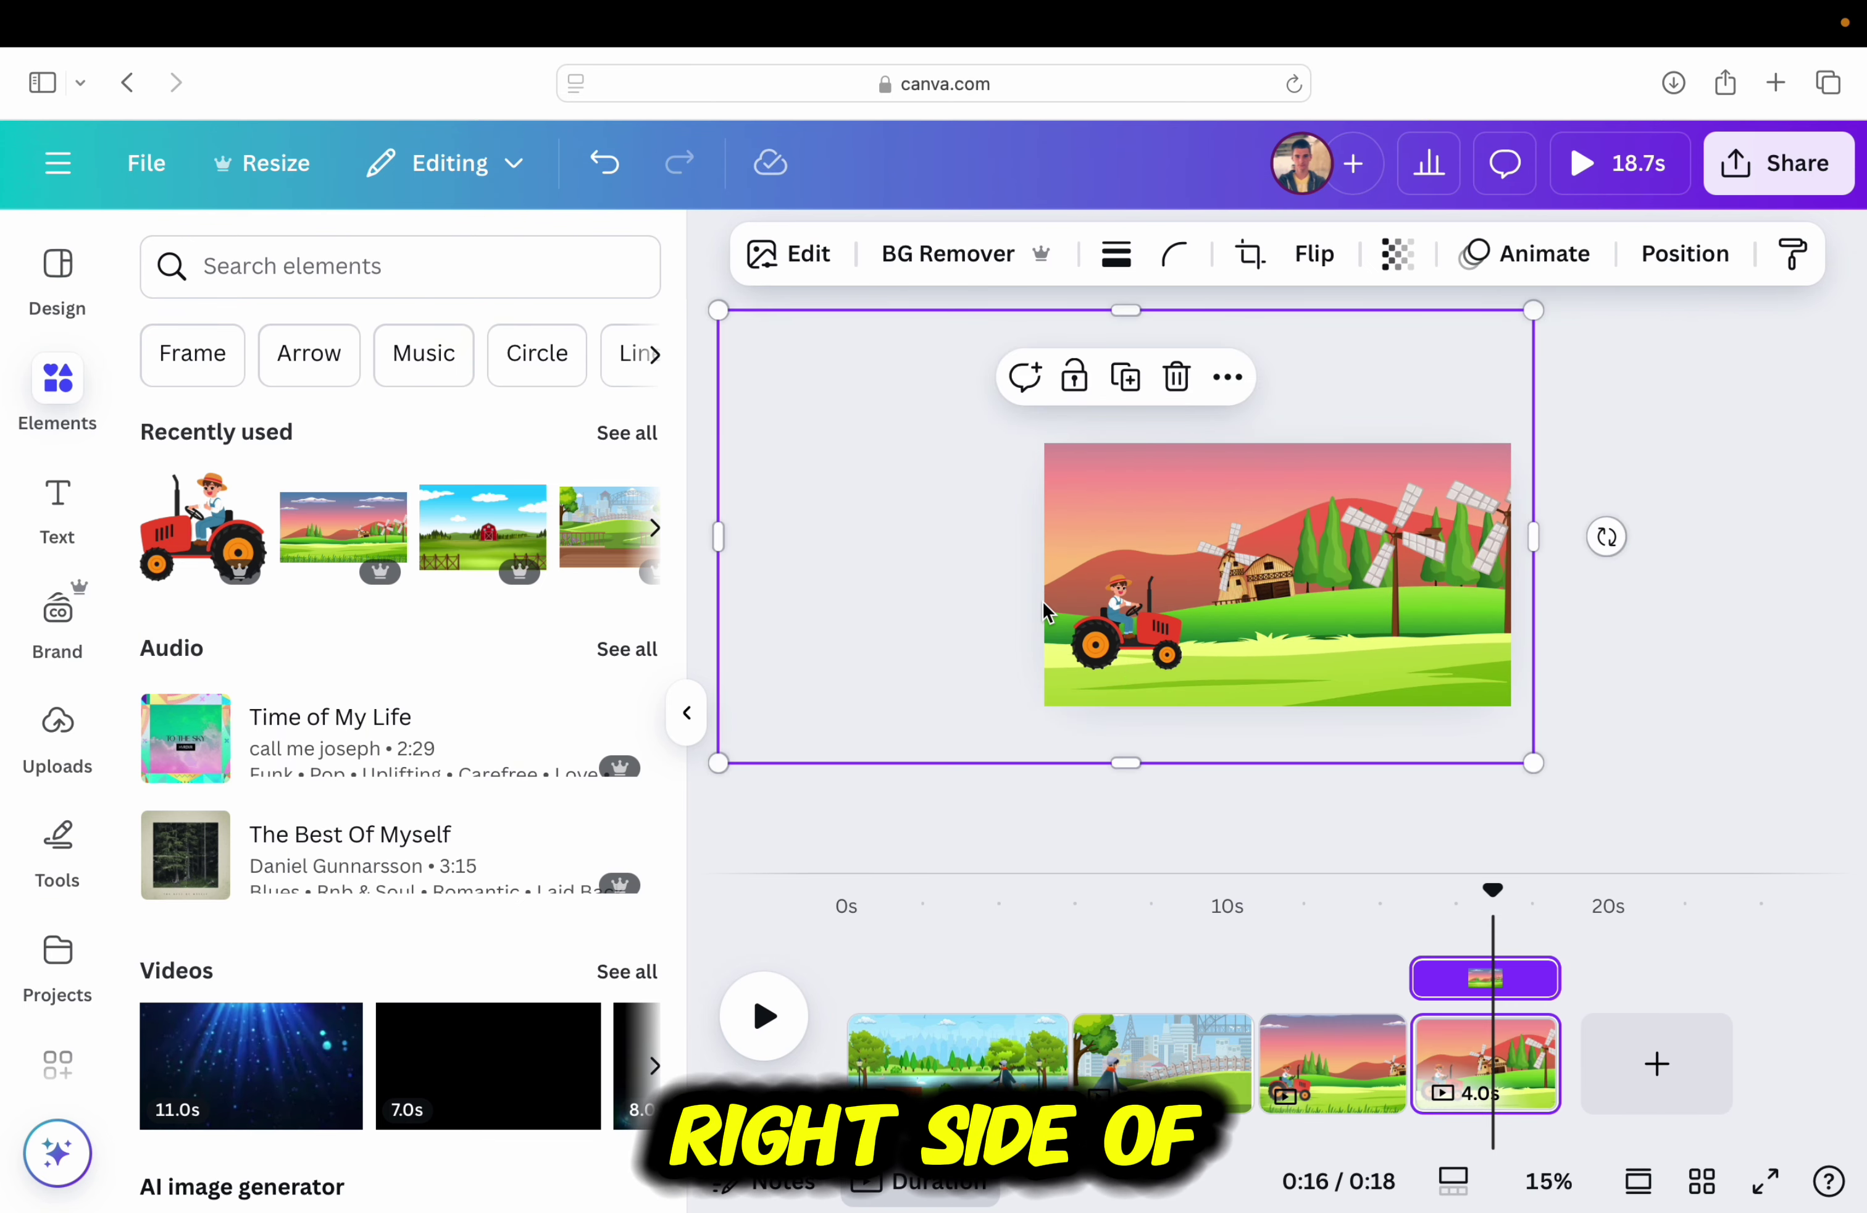
Enlarge the tractor on the duplicated page and move it to the right half, in front of the windmills
{"action": "left_click", "coordinate": [1126, 626]}
{"action": "mouse_move", "coordinate": [1181, 578]}
{"action": "left_mouse_down"}
{"action": "mouse_move", "coordinate": [1228, 538]}
{"action": "mouse_move", "coordinate": [1165, 605]}
{"action": "left_mouse_up"}
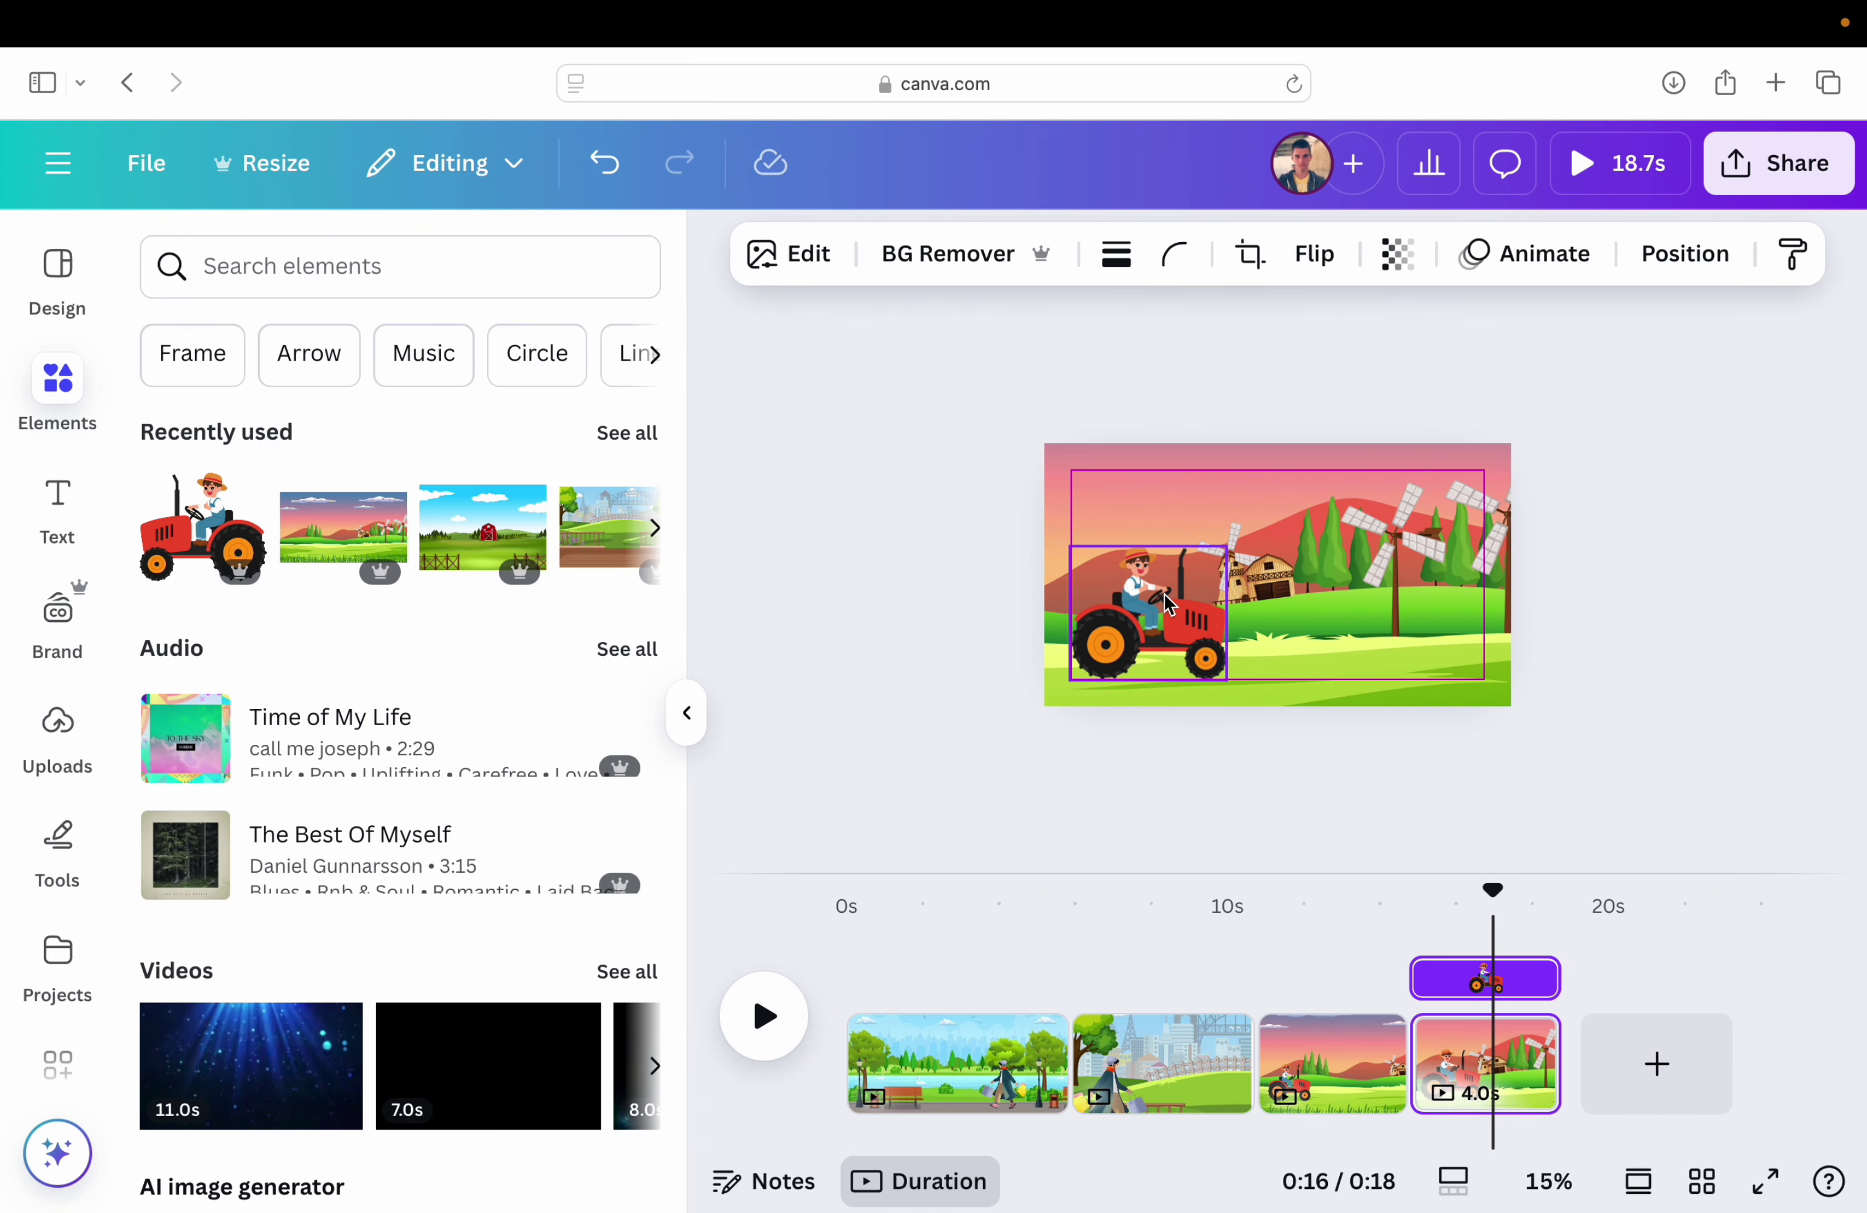
{"action": "left_click_drag", "start_coordinate": [1356, 593], "coordinate": [1355, 592]}
{"action": "left_click_drag", "start_coordinate": [1254, 546], "coordinate": [1244, 541]}
{"action": "left_click", "coordinate": [1688, 636]}
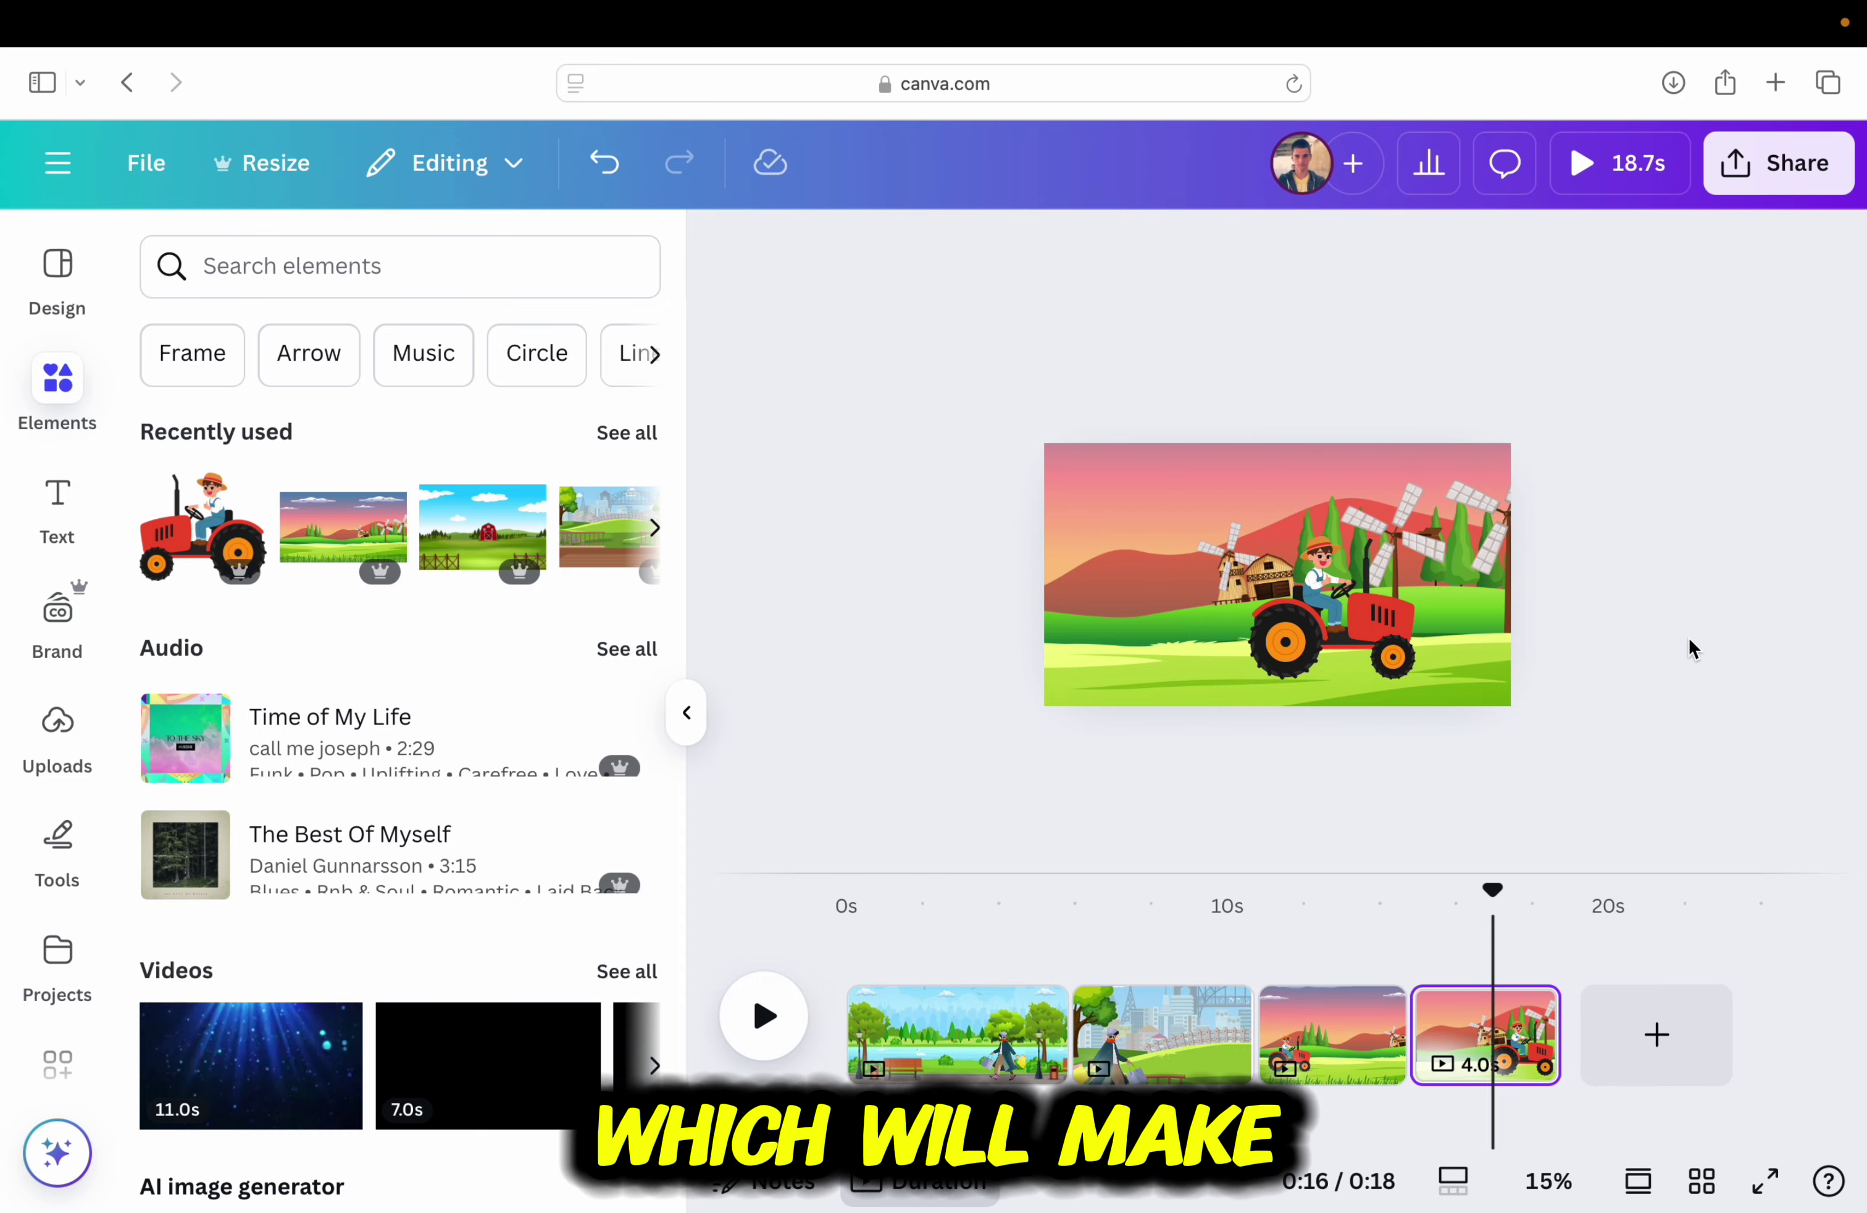
{"action": "key", "text": "super+plus"}
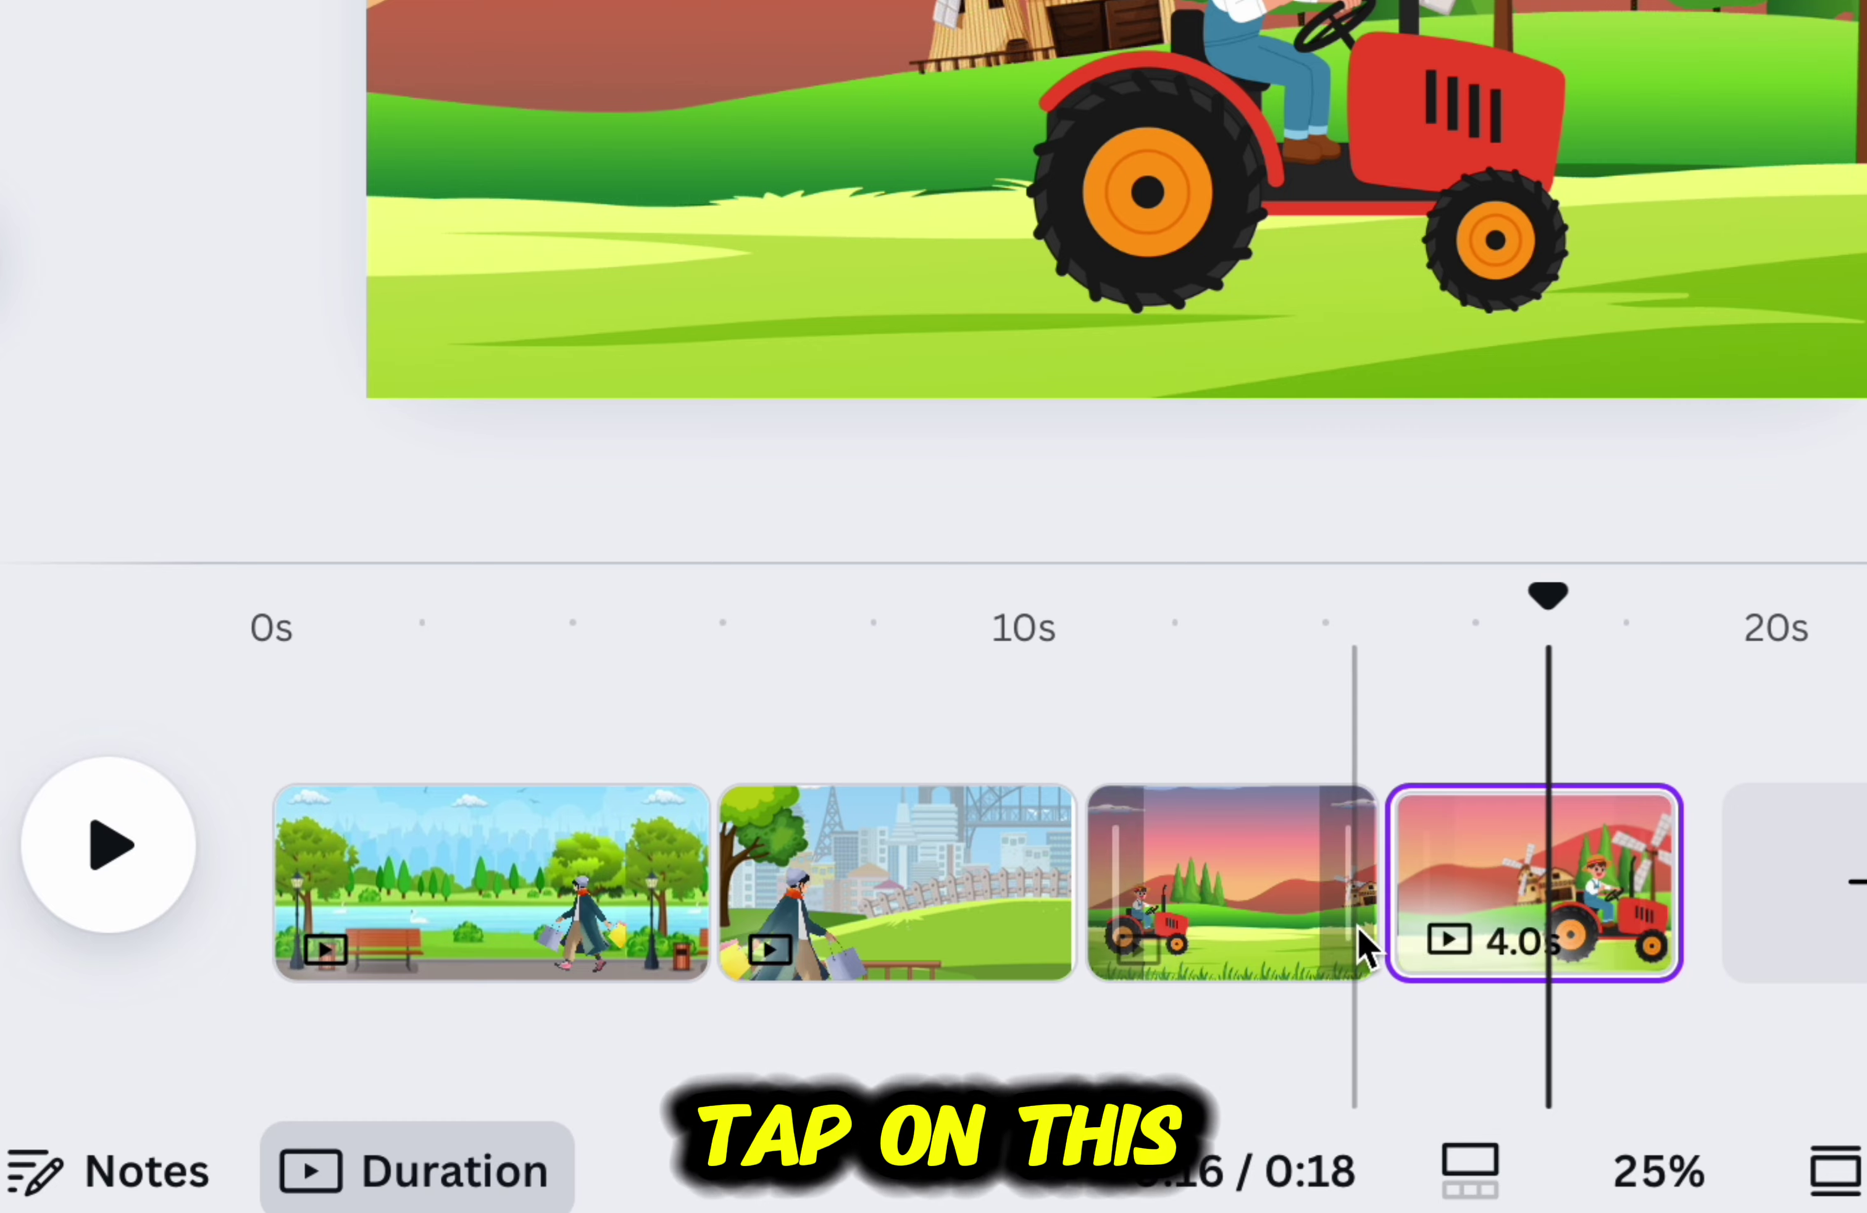
Add a Match & Move transition lasting 2 seconds between the two tractor pages and play the result
{"action": "mouse_move", "coordinate": [1403, 898]}
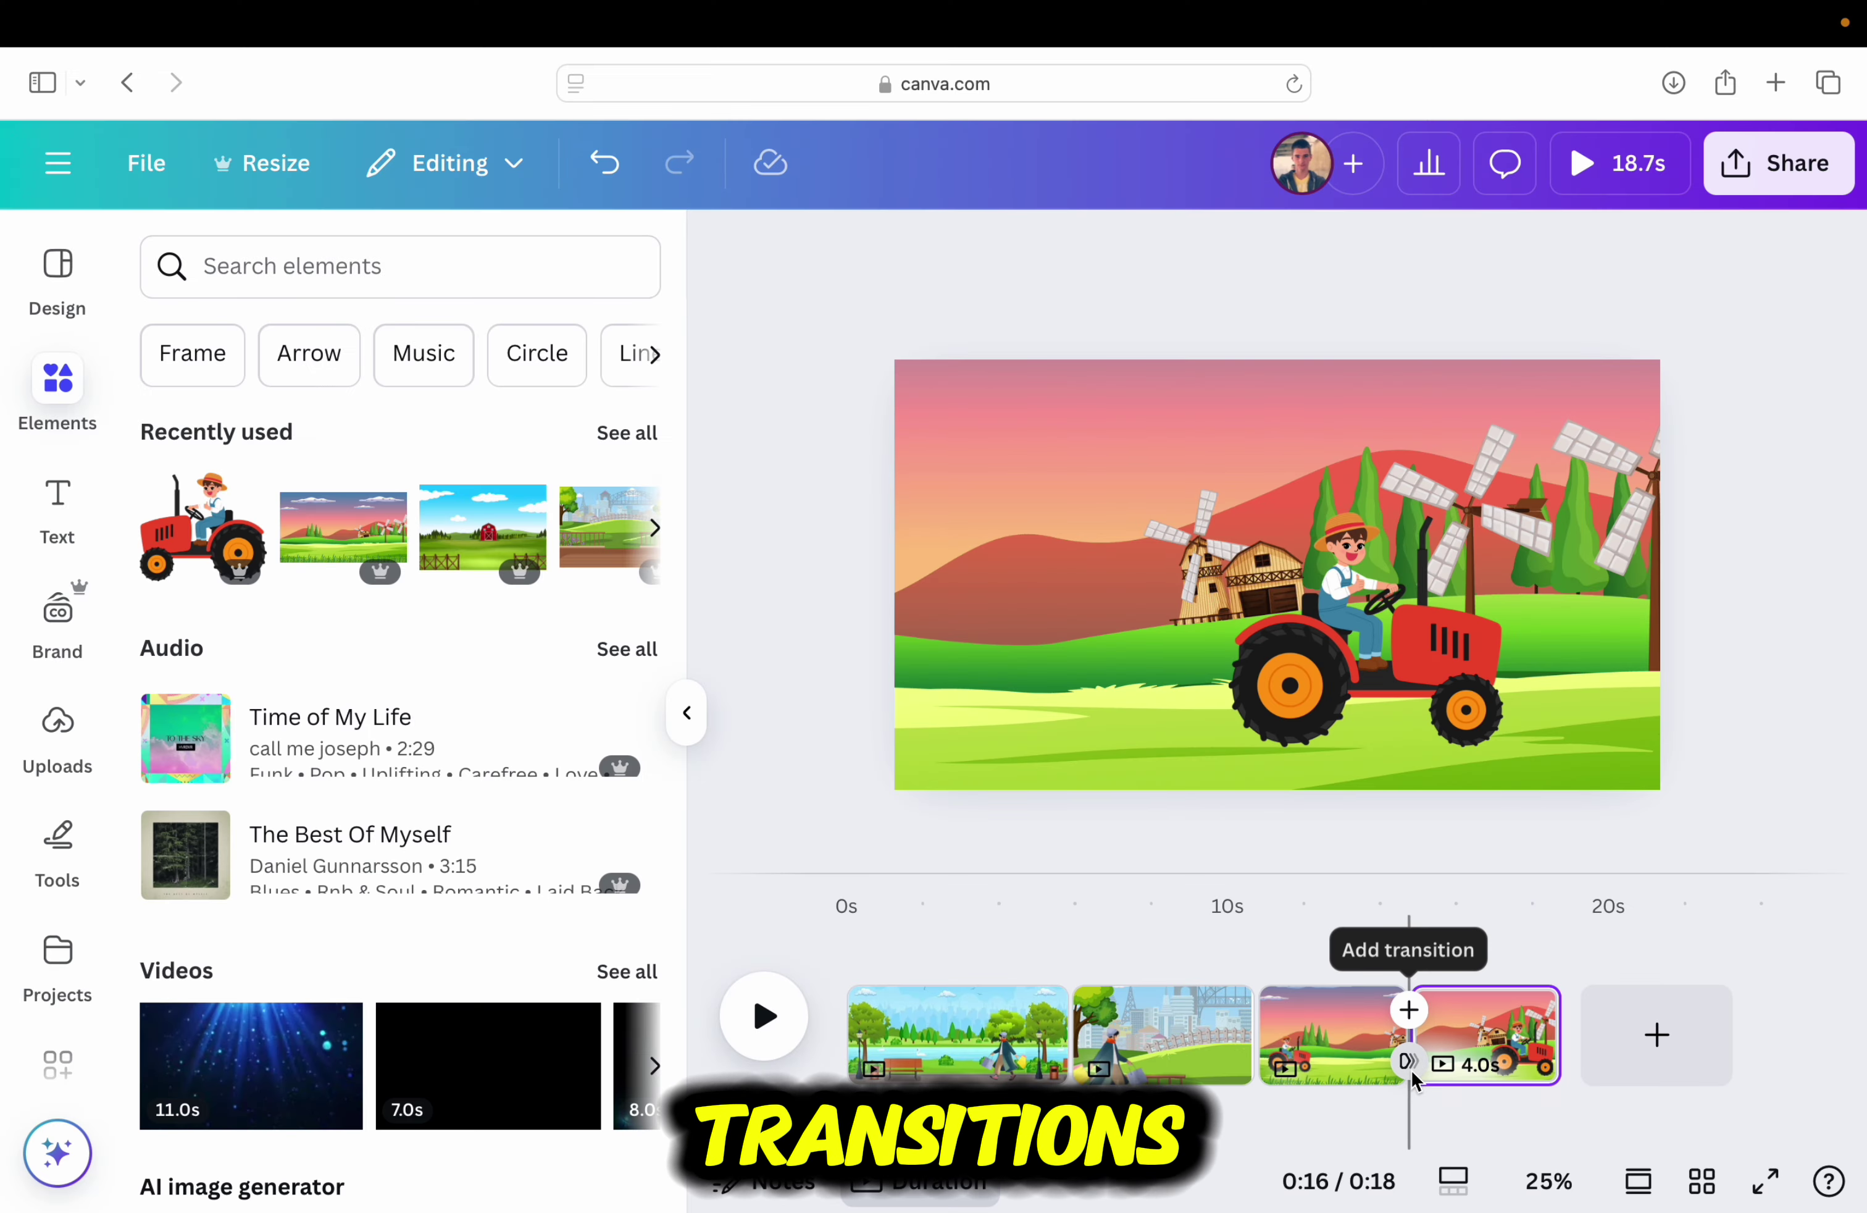
{"action": "left_click", "coordinate": [1411, 1070]}
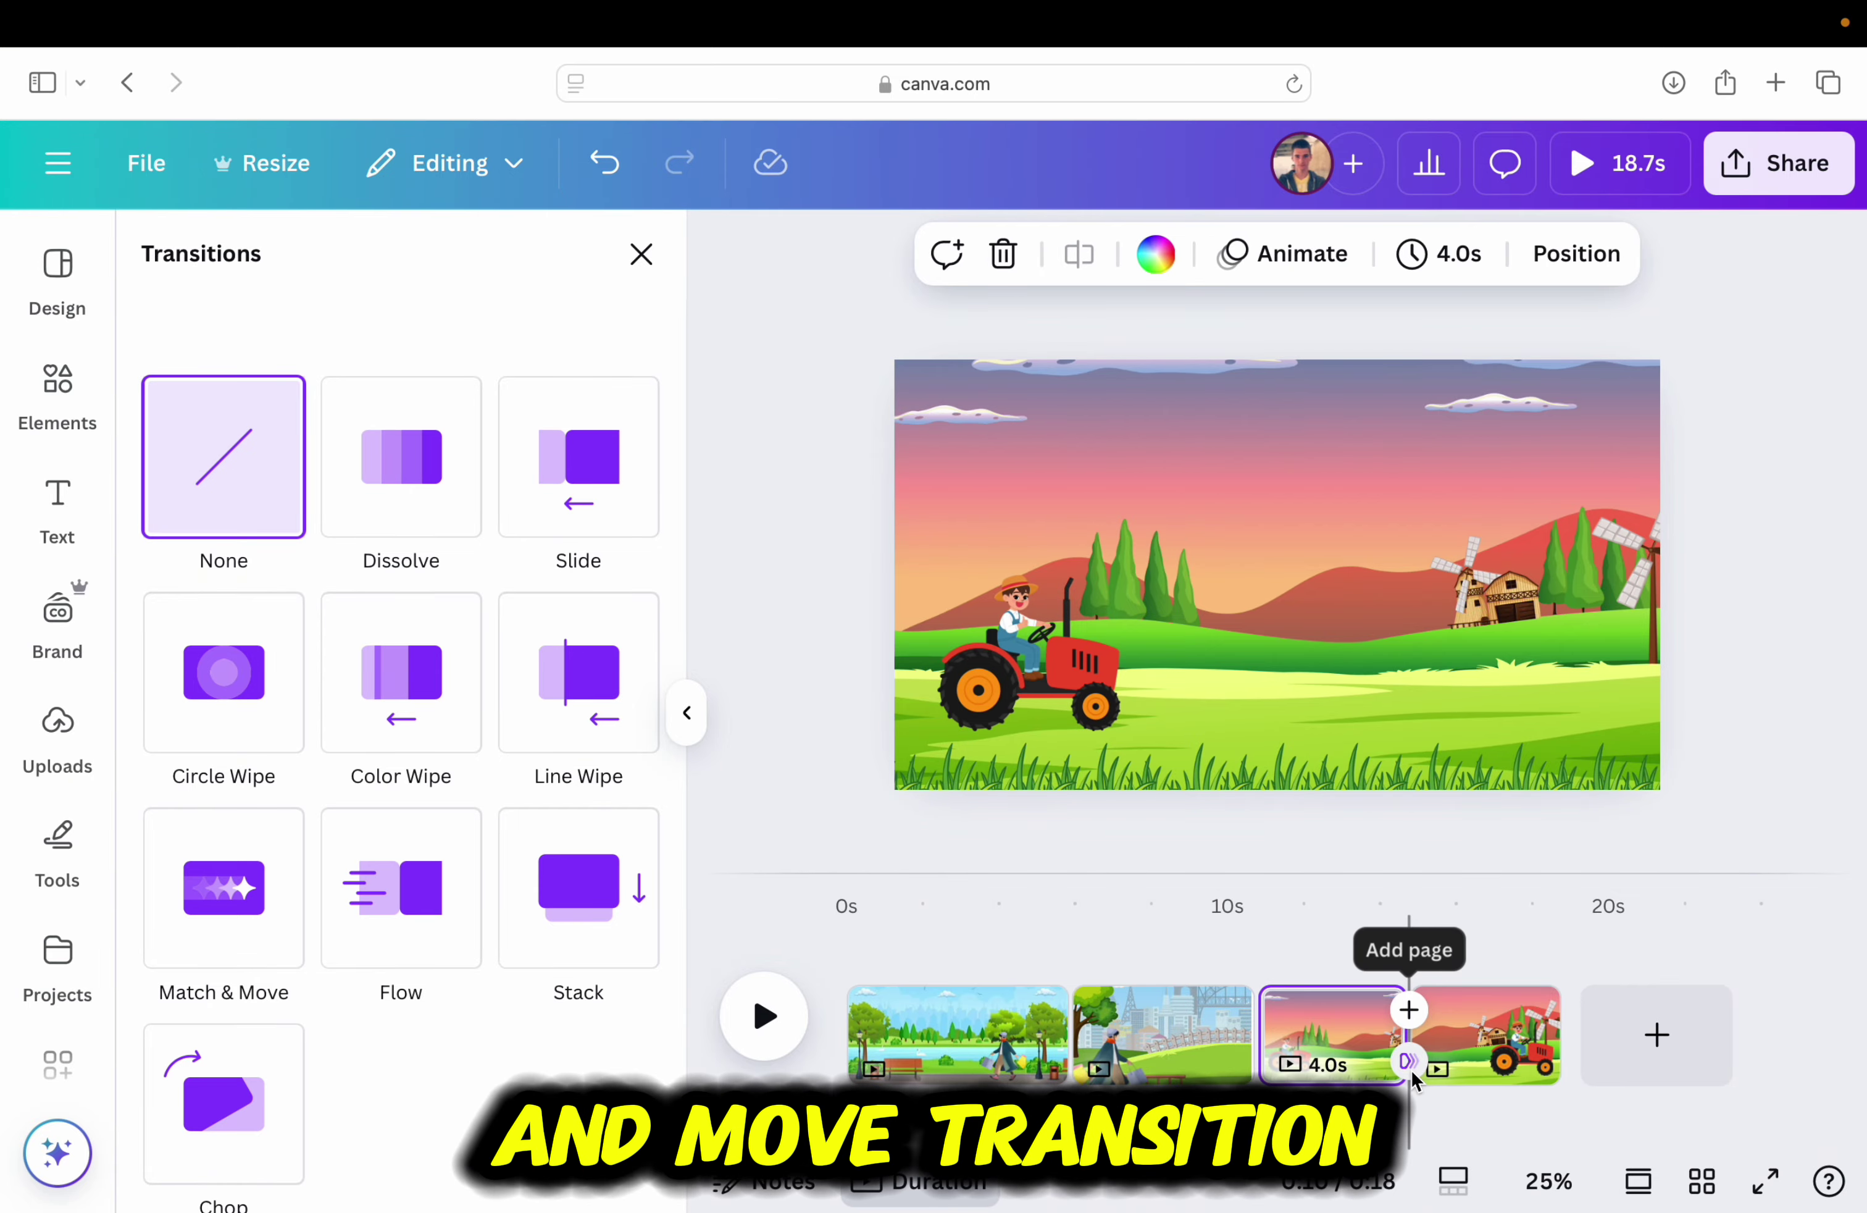
{"action": "left_click", "coordinate": [274, 889]}
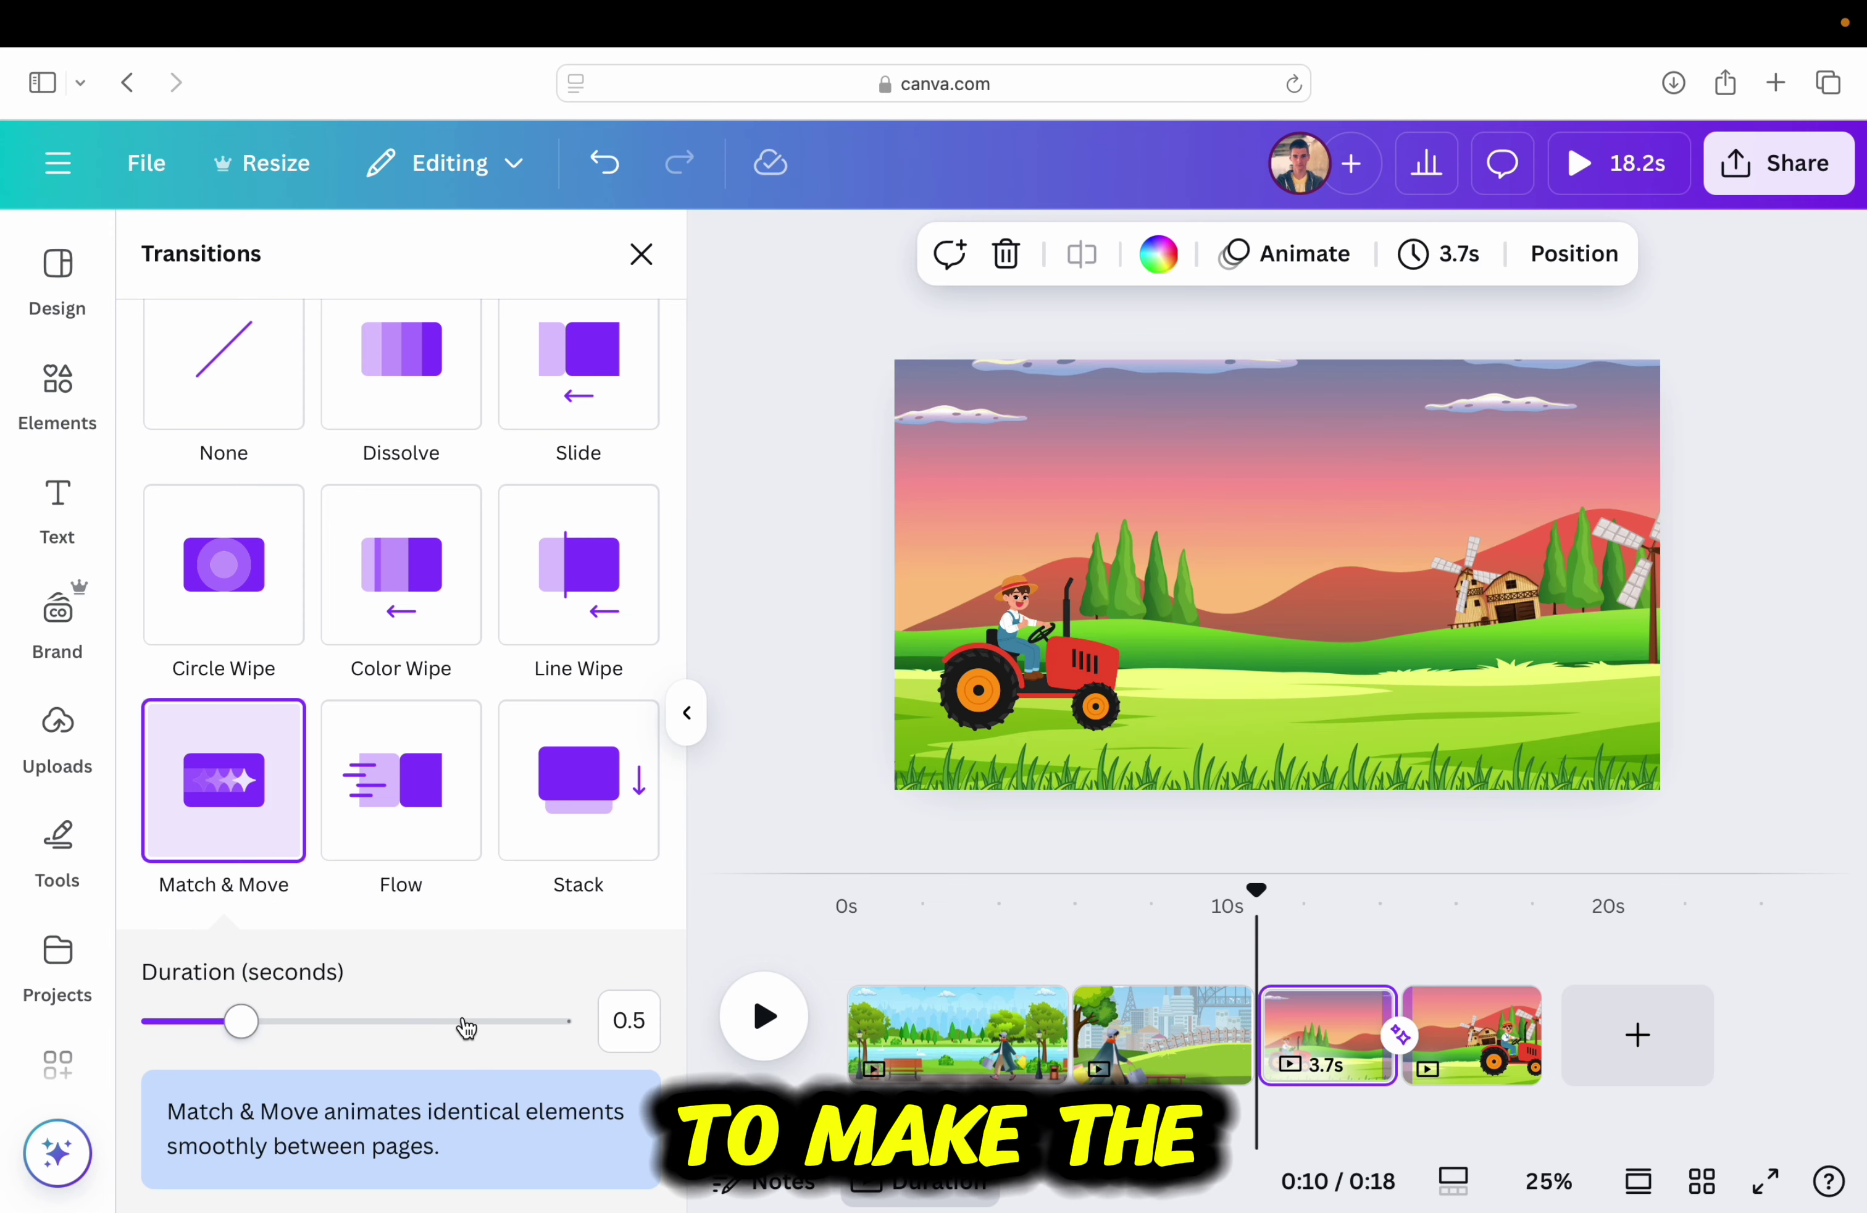
{"action": "left_click", "coordinate": [462, 1021]}
{"action": "left_click_drag", "start_coordinate": [473, 1024], "coordinate": [578, 1021]}
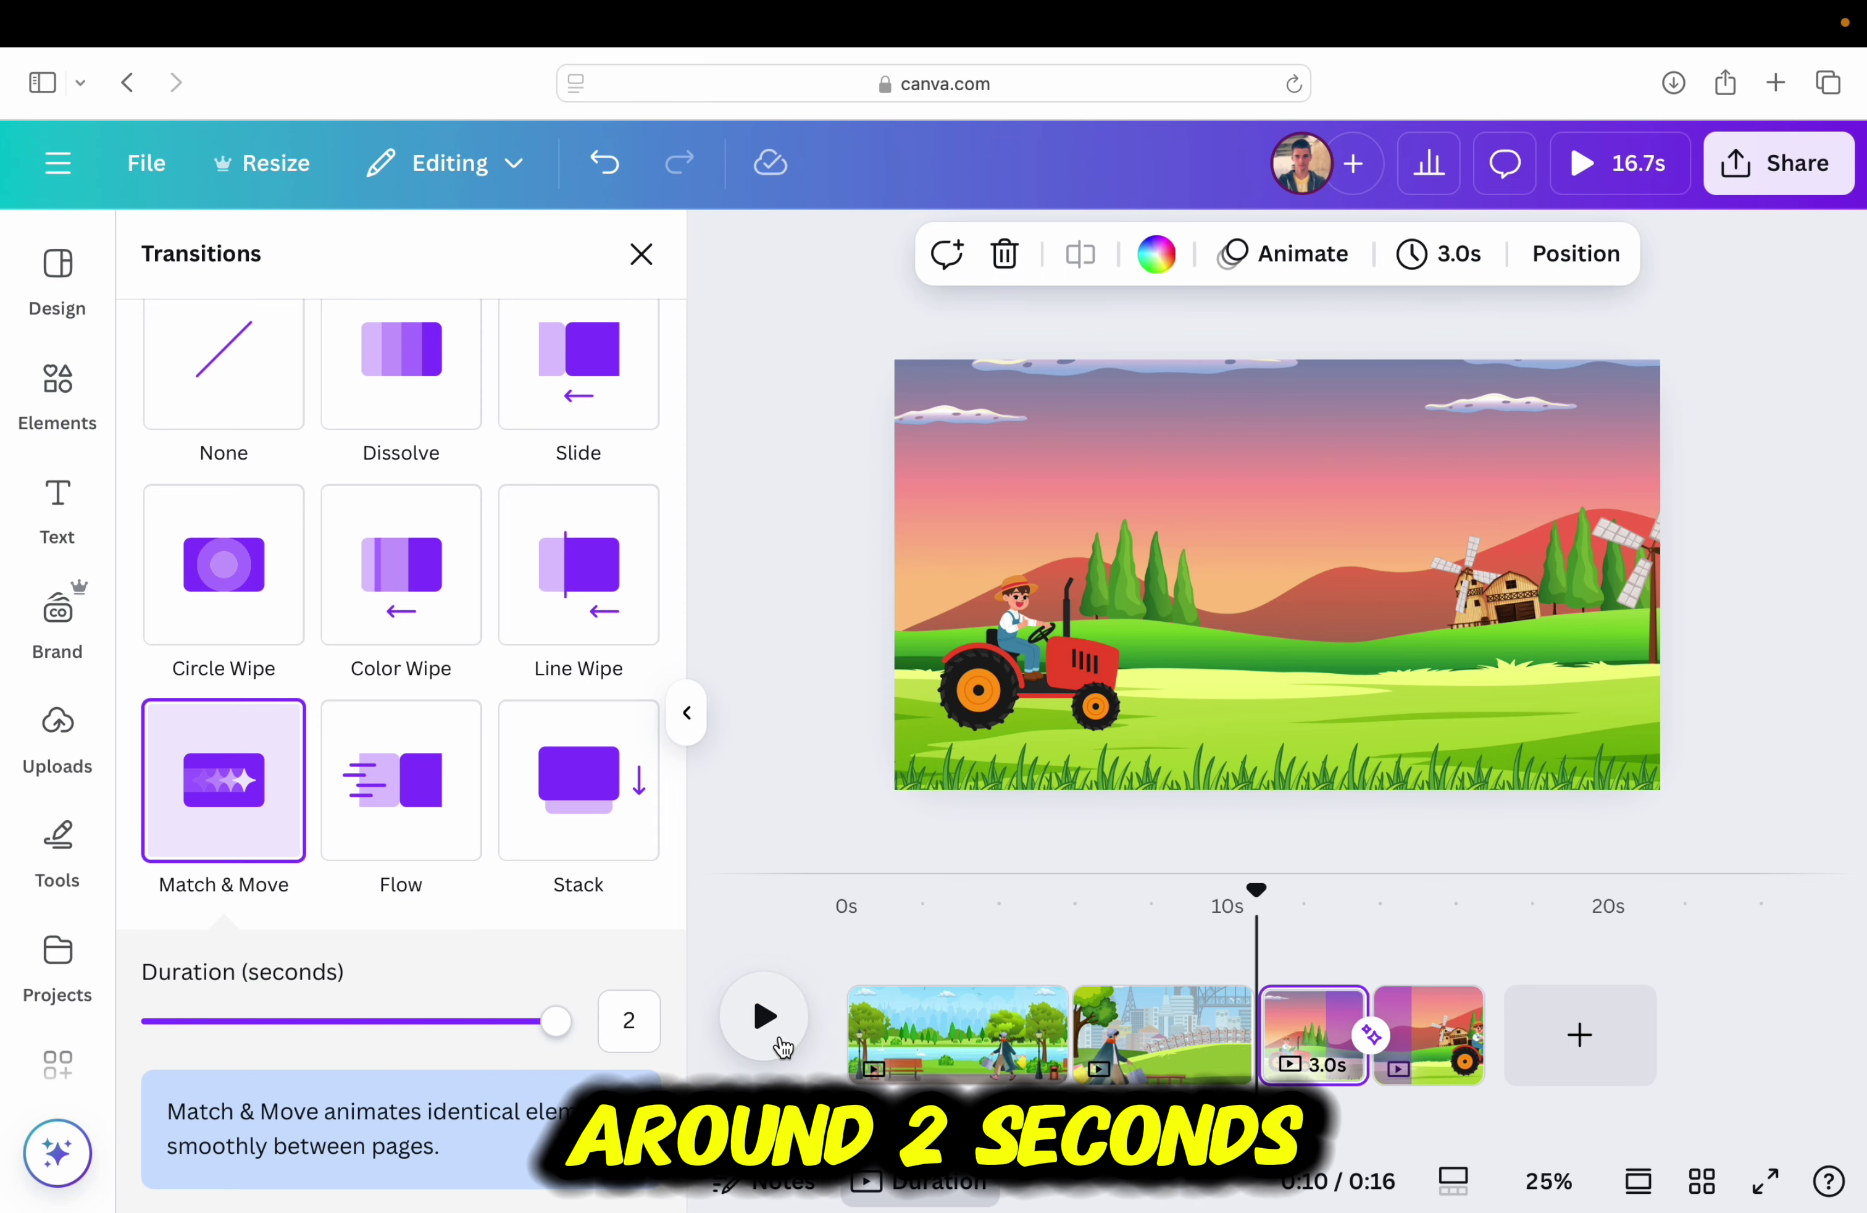
{"action": "left_click", "coordinate": [781, 1041]}
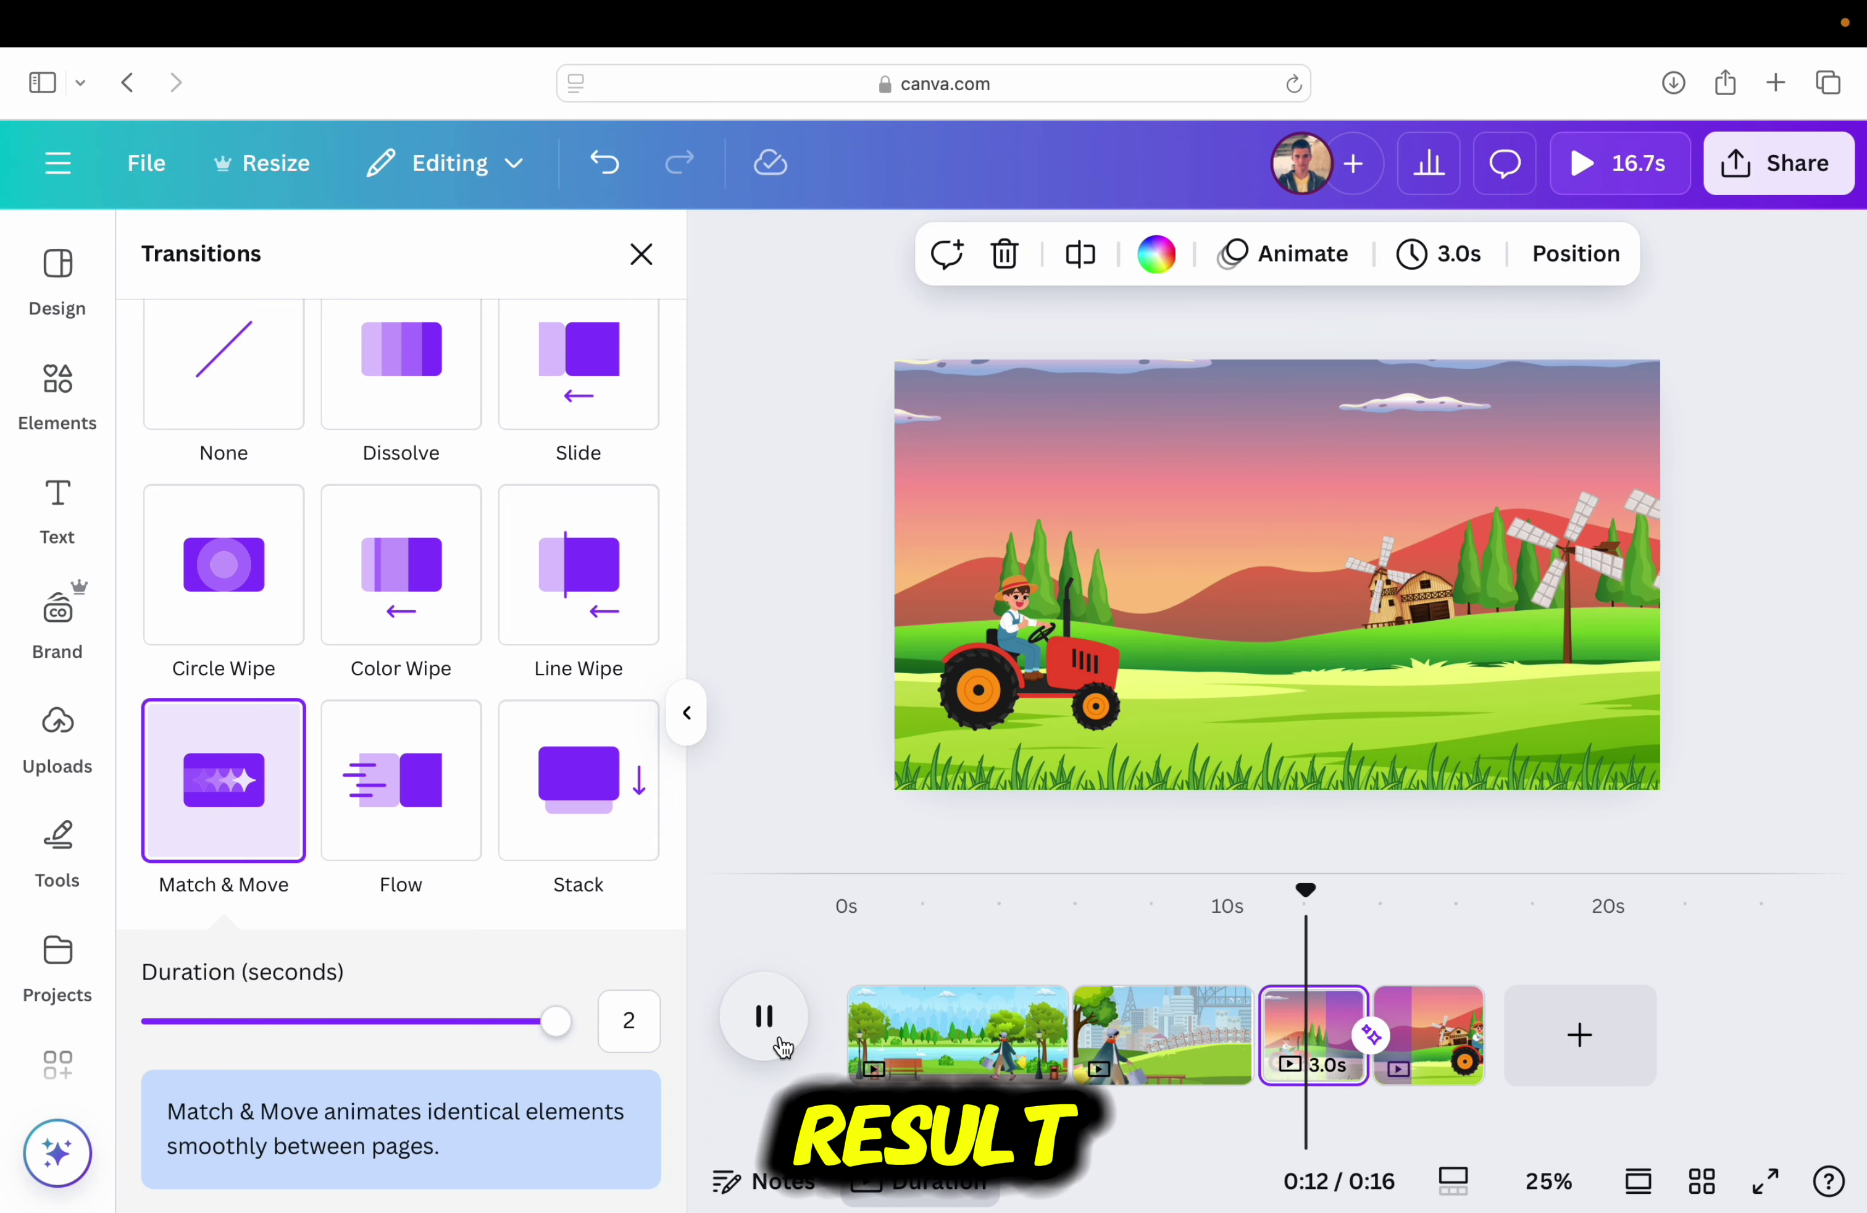